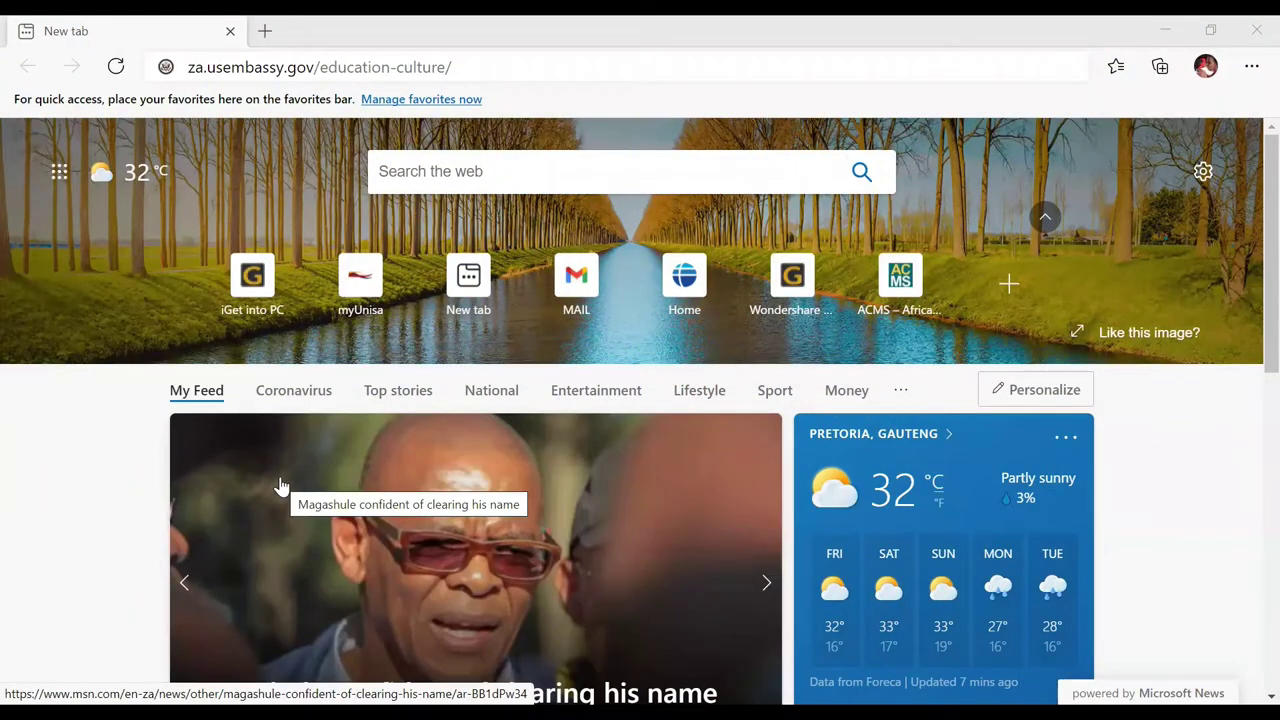
# Search Bing for 'us embassy in south africa' and open the U.S. Embassy & Consulates in South Africa result.
pyautogui.click(477, 180)
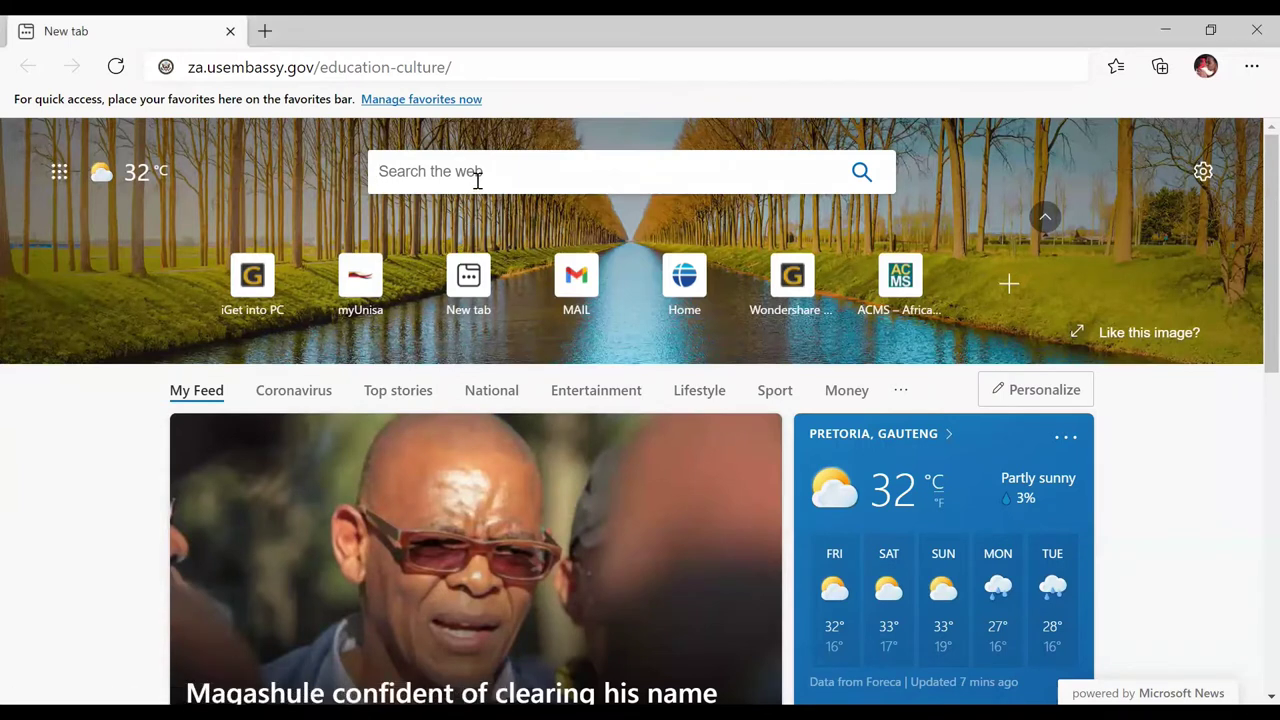
pyautogui.write('us embassy')
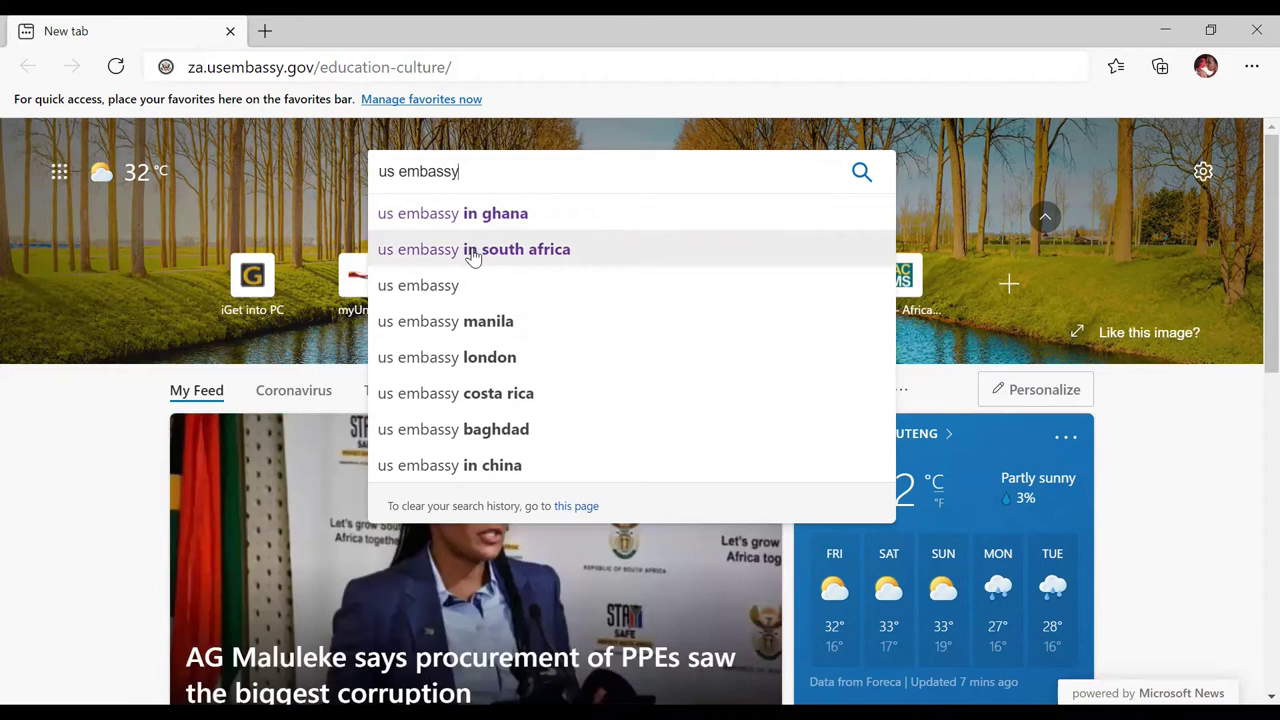
pyautogui.click(472, 250)
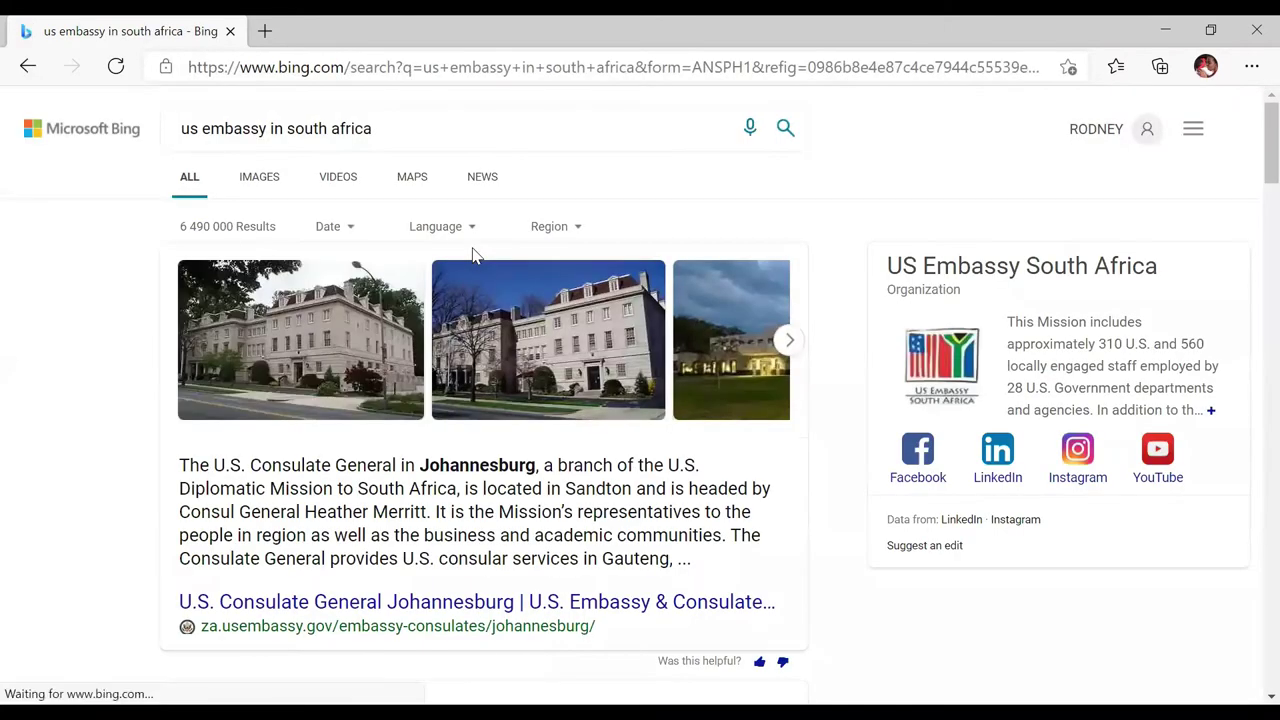
pyautogui.scroll(-4, 476, 256)
pyautogui.scroll(-3, 474, 253)
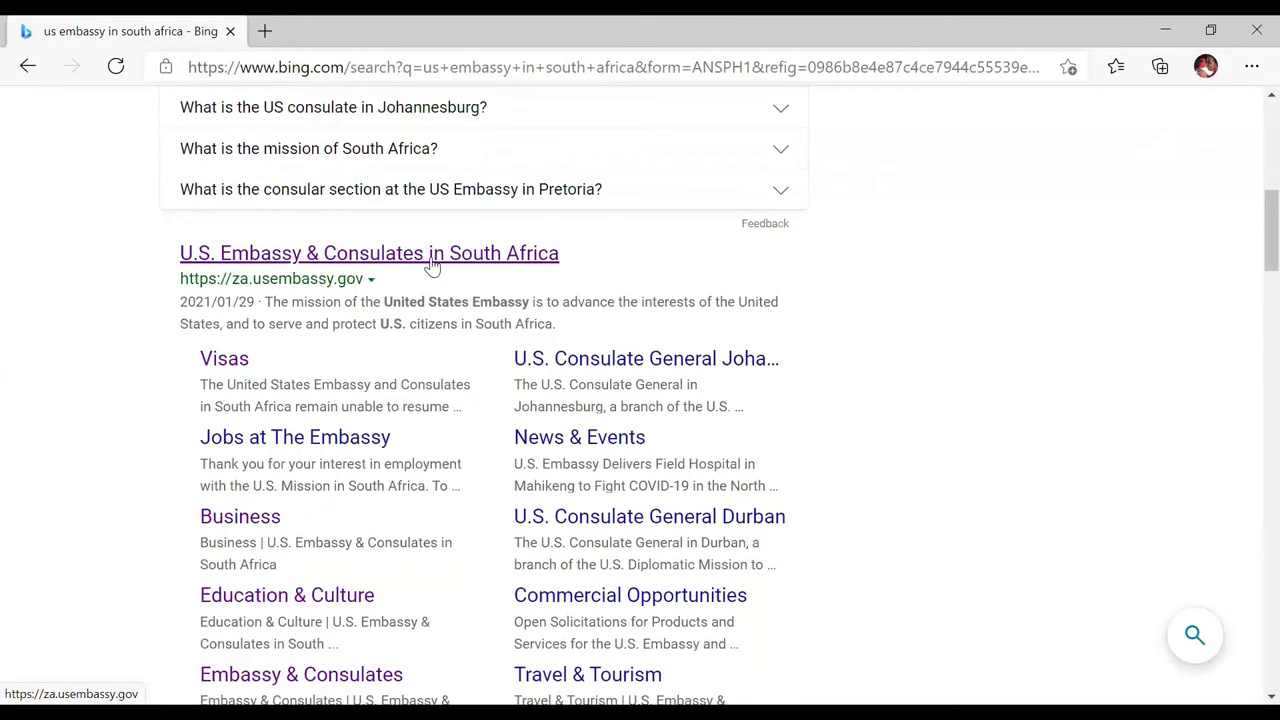
pyautogui.click(408, 256)
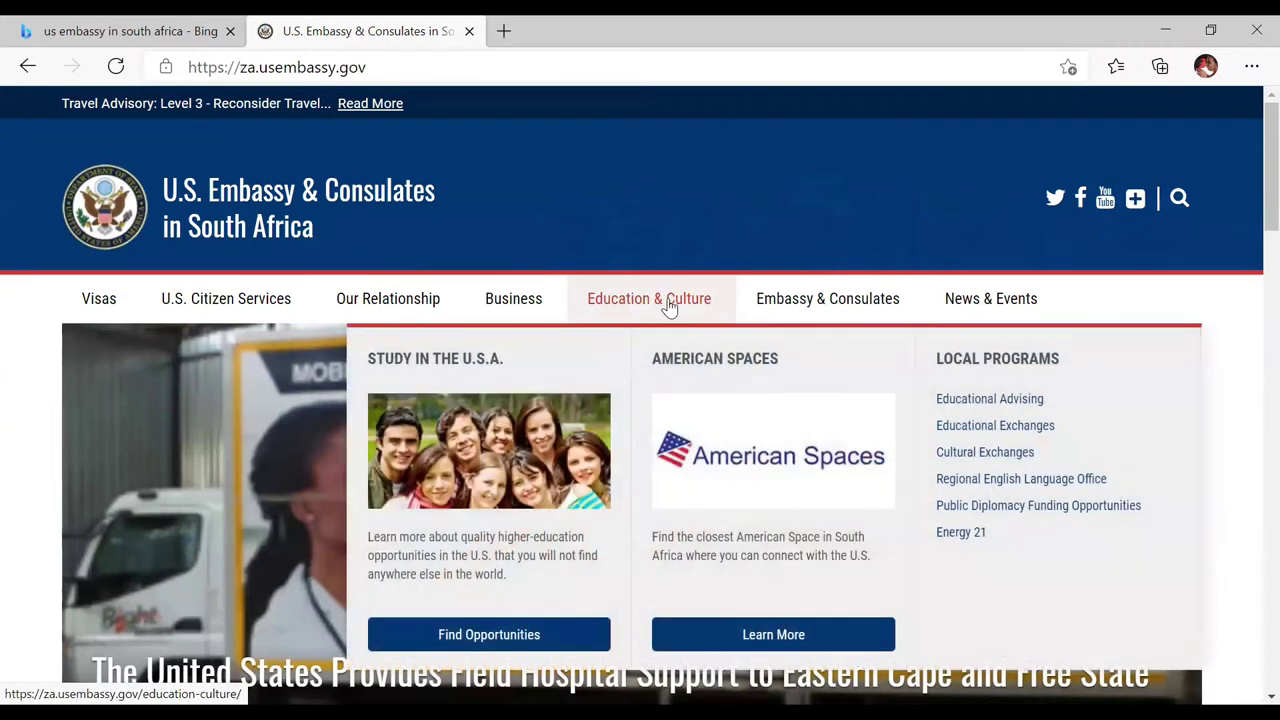
# Go to Education & Culture, open Educational Exchanges under Local Programs, and scroll the listed programs.
pyautogui.click(665, 305)
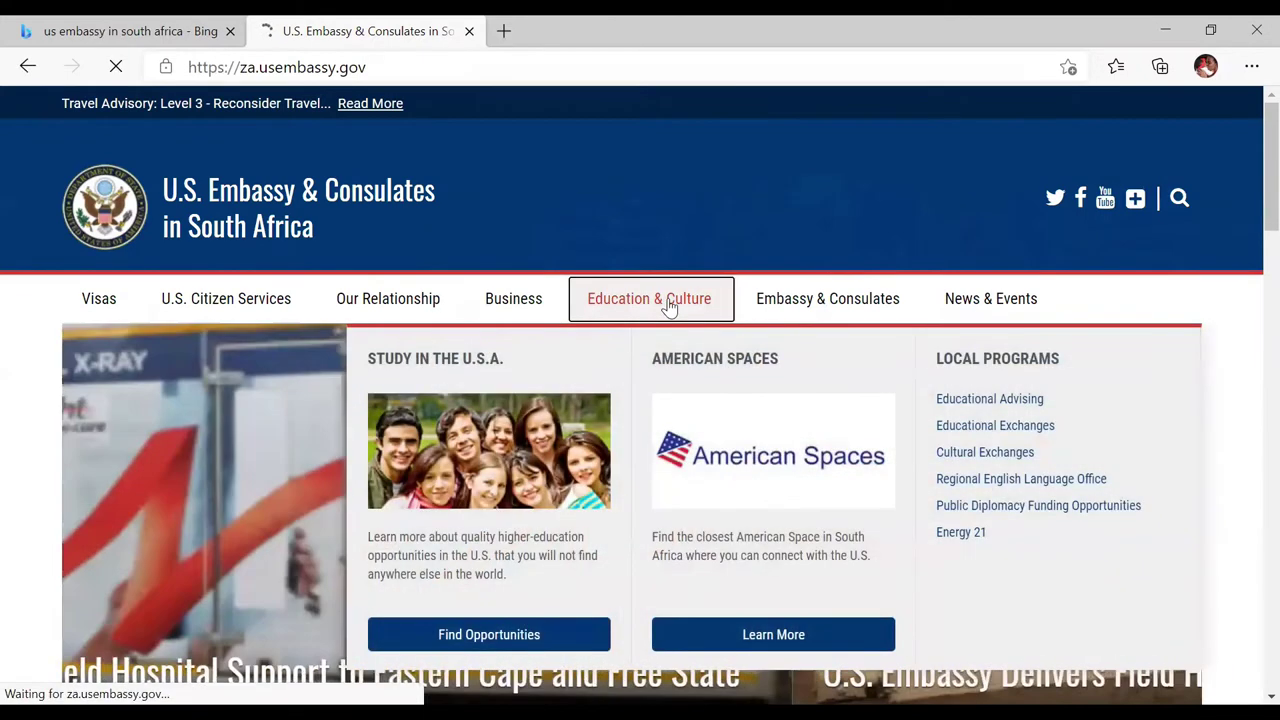
pyautogui.scroll(-3, 670, 307)
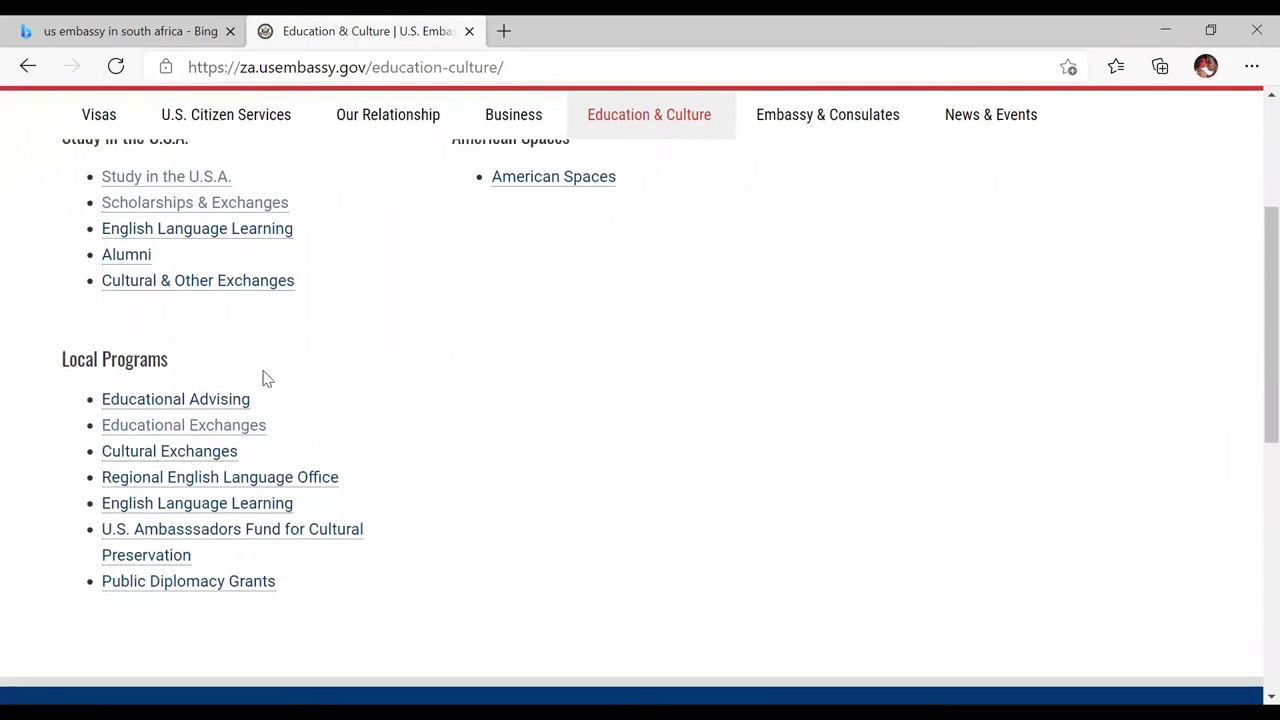
pyautogui.click(209, 433)
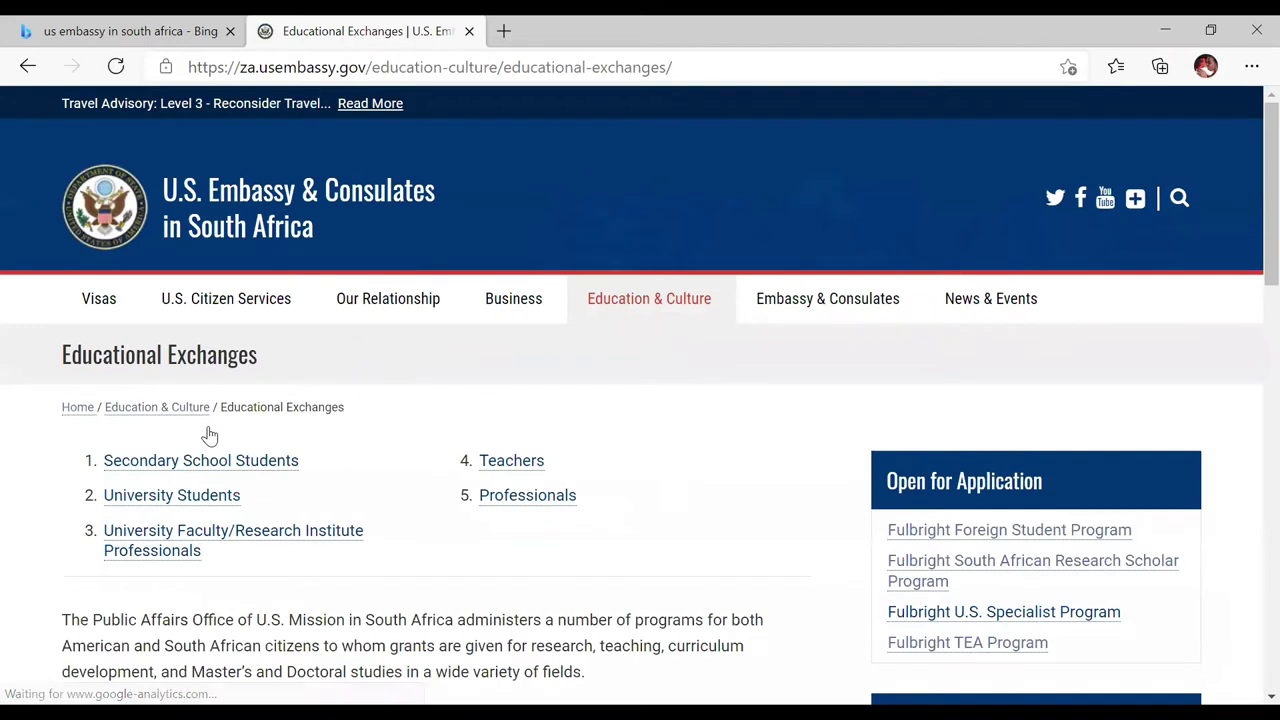
pyautogui.scroll(-1, 583, 412)
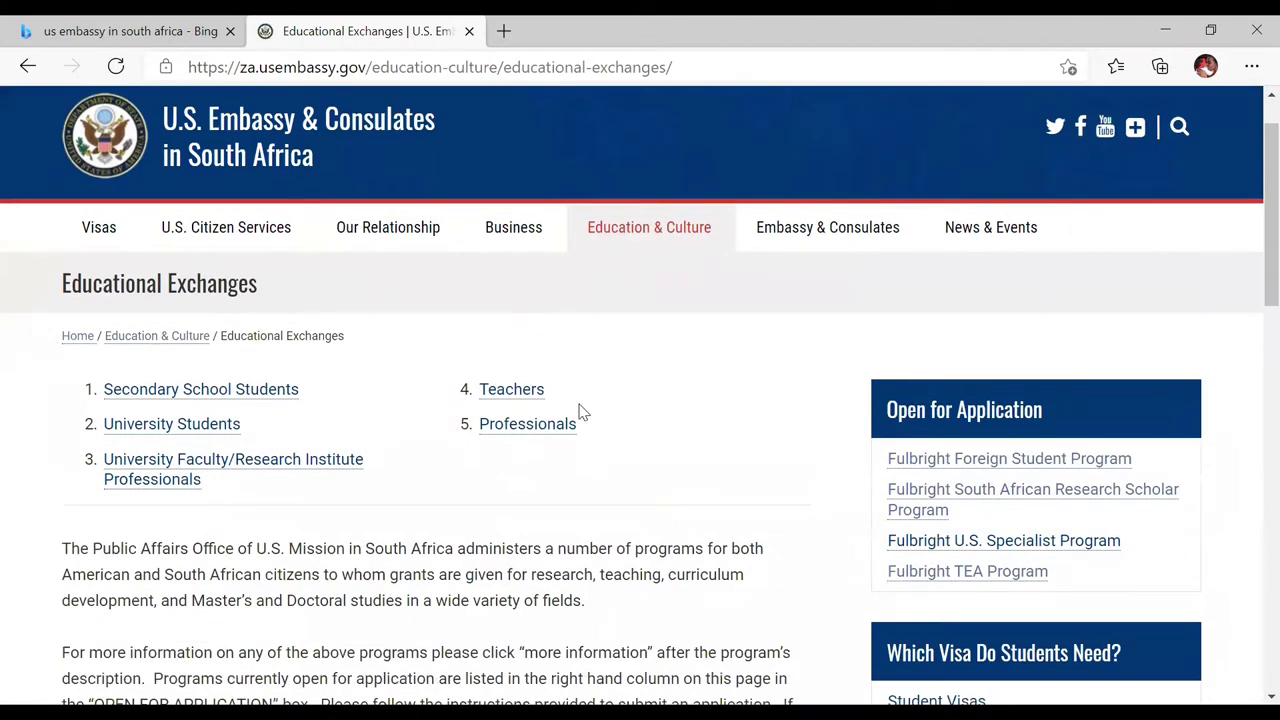
pyautogui.scroll(-2, 583, 412)
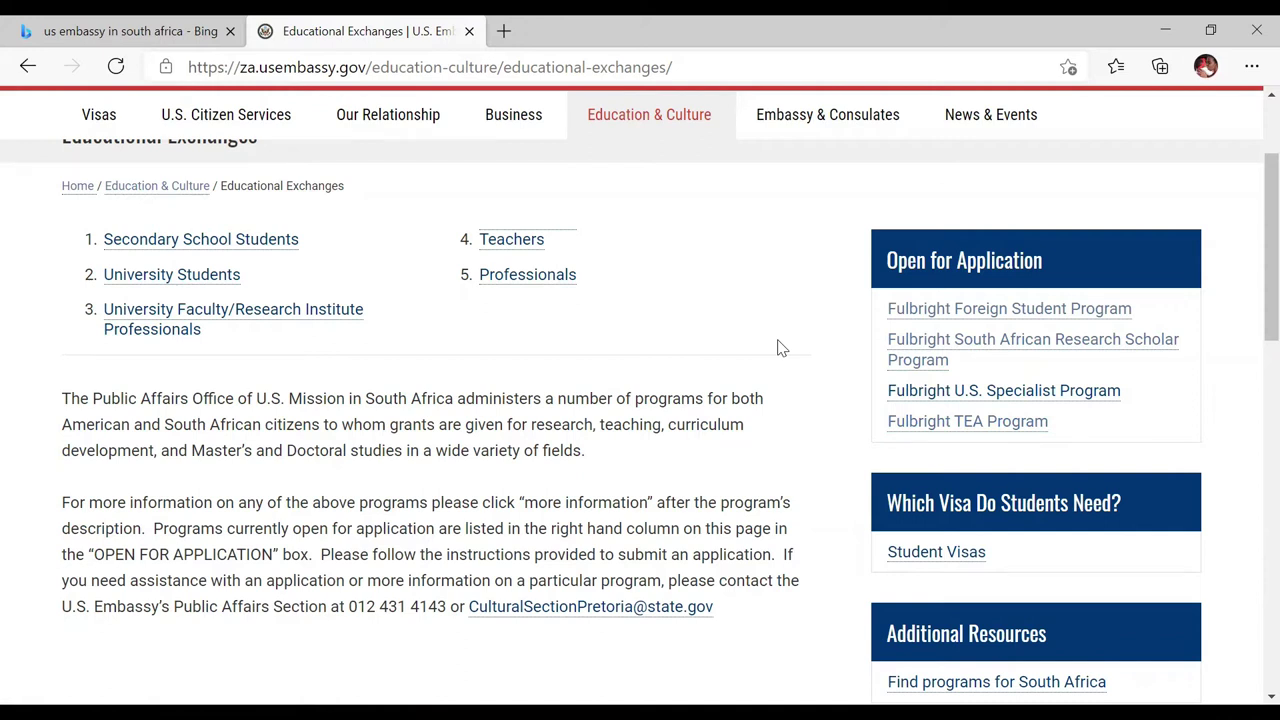
# Open the Fulbright Foreign Student Program page from Open for Application and read through its Eligibility section.
pyautogui.click(960, 312)
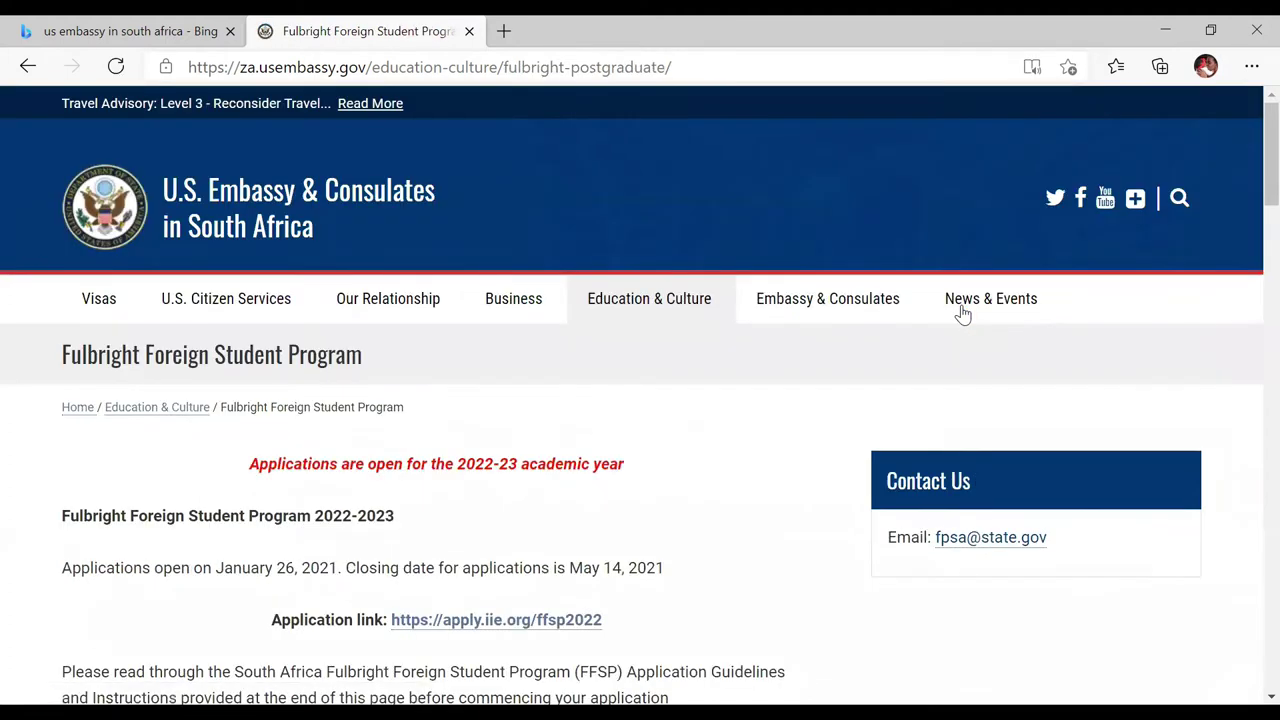
pyautogui.scroll(-1, 962, 312)
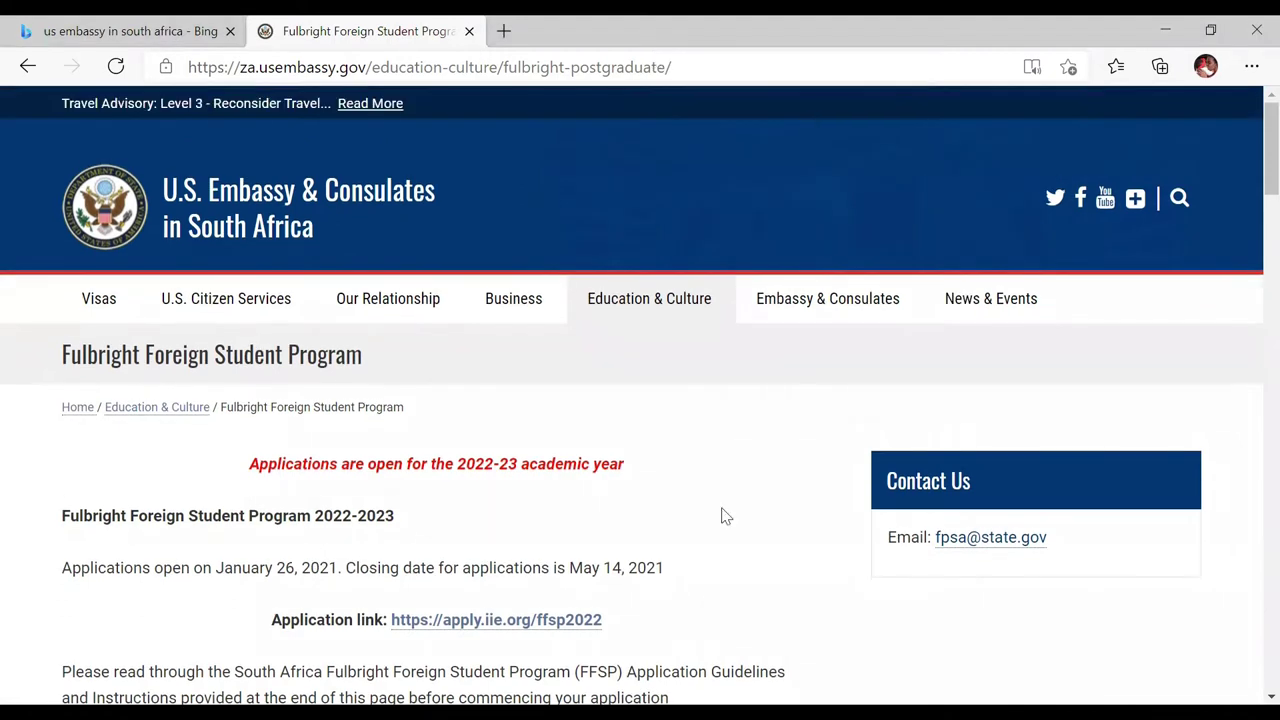
pyautogui.scroll(-3, 709, 580)
pyautogui.scroll(-3, 711, 591)
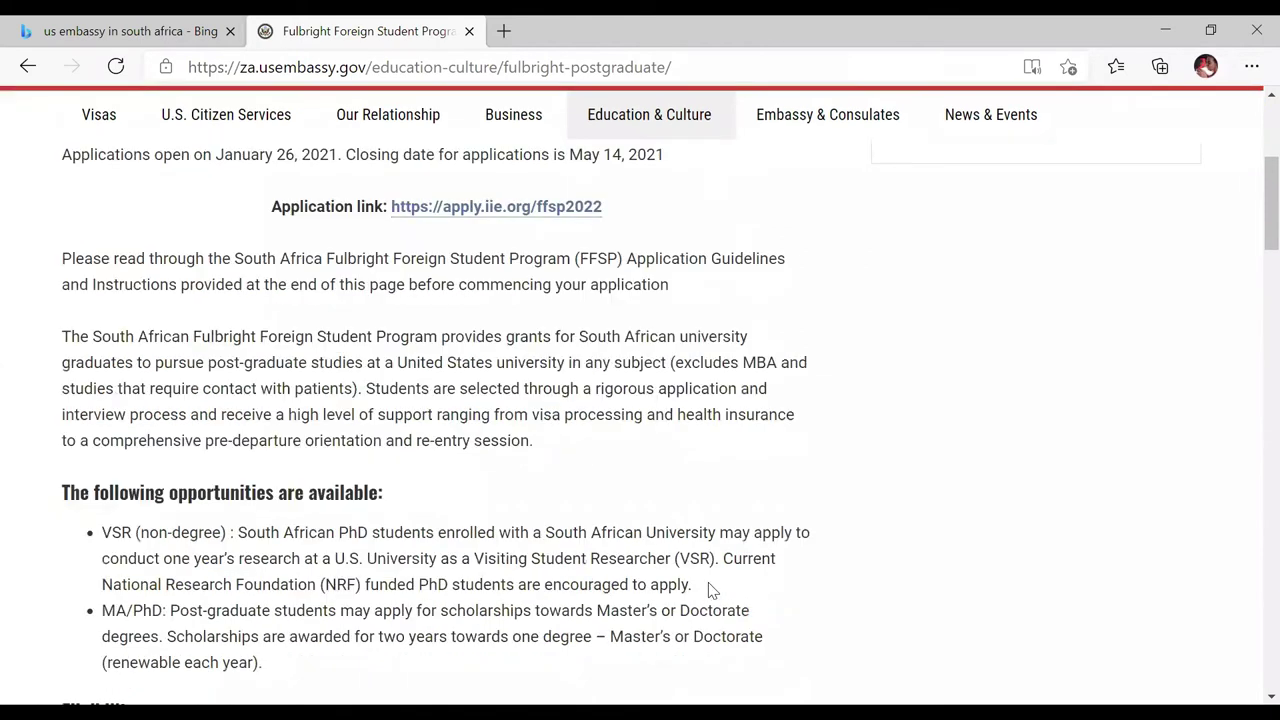
pyautogui.scroll(-4, 711, 591)
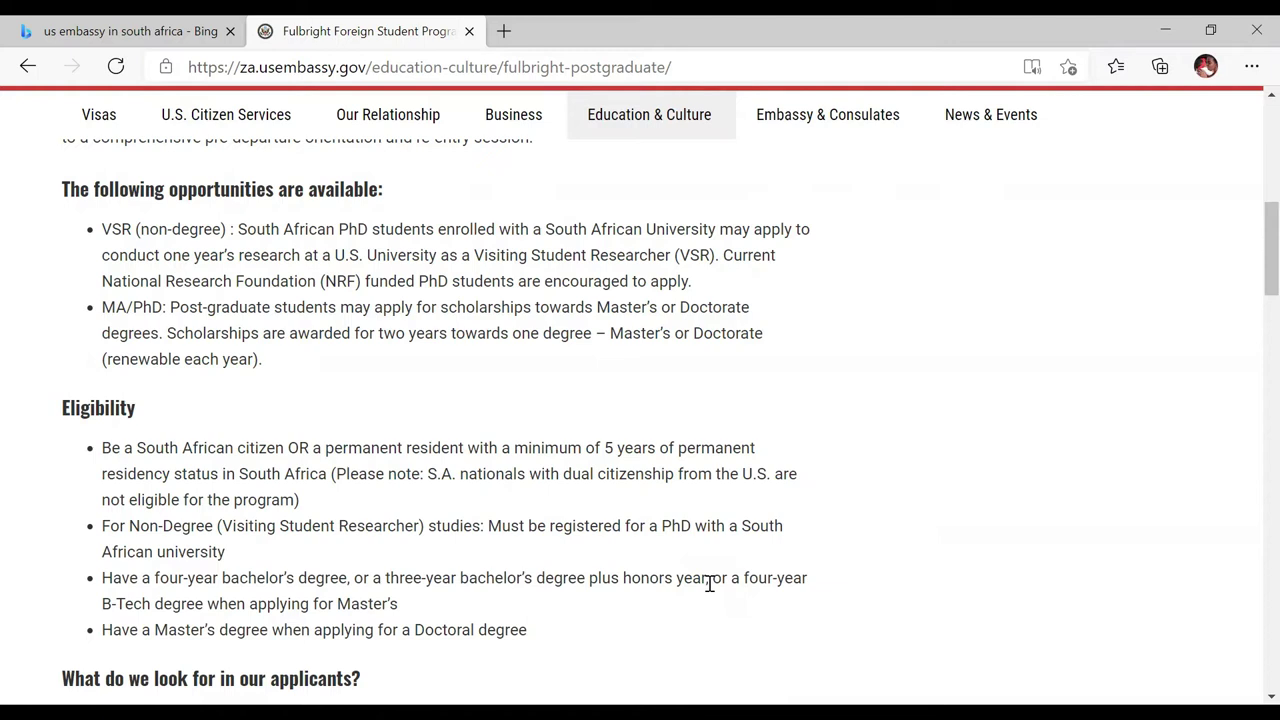
pyautogui.scroll(-2, 709, 583)
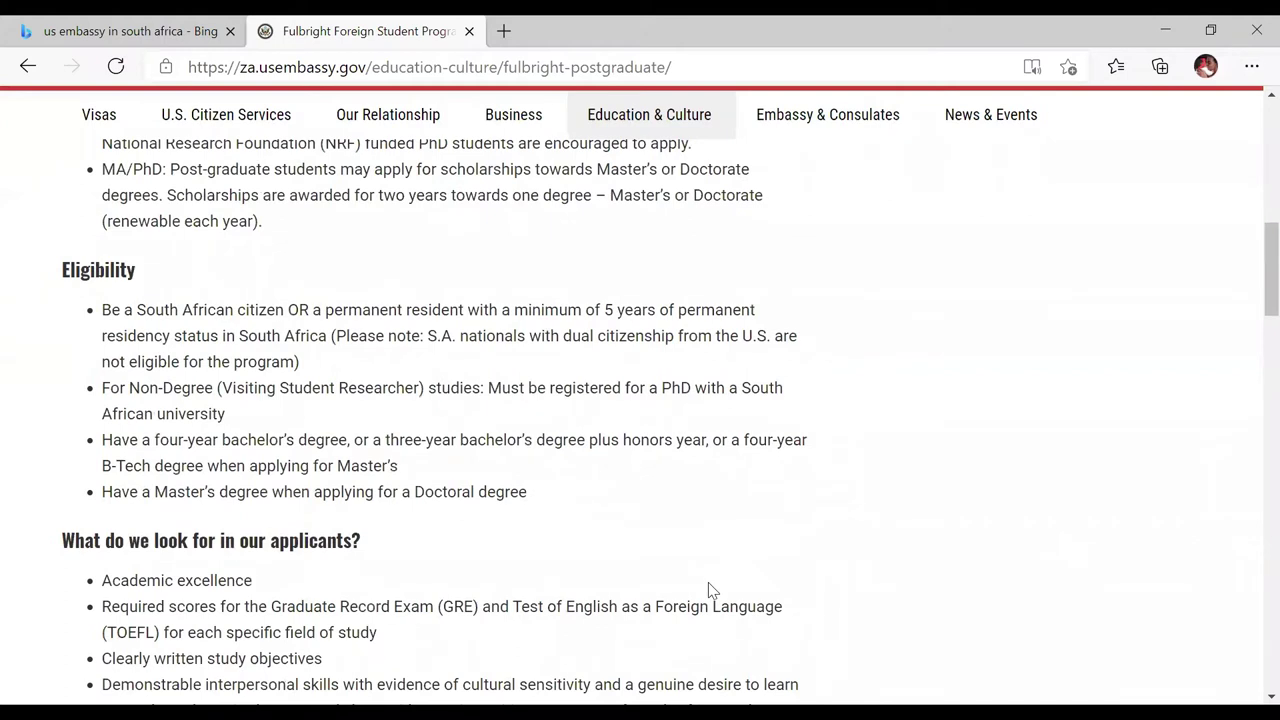
pyautogui.scroll(-1, 712, 590)
pyautogui.scroll(-1, 712, 590)
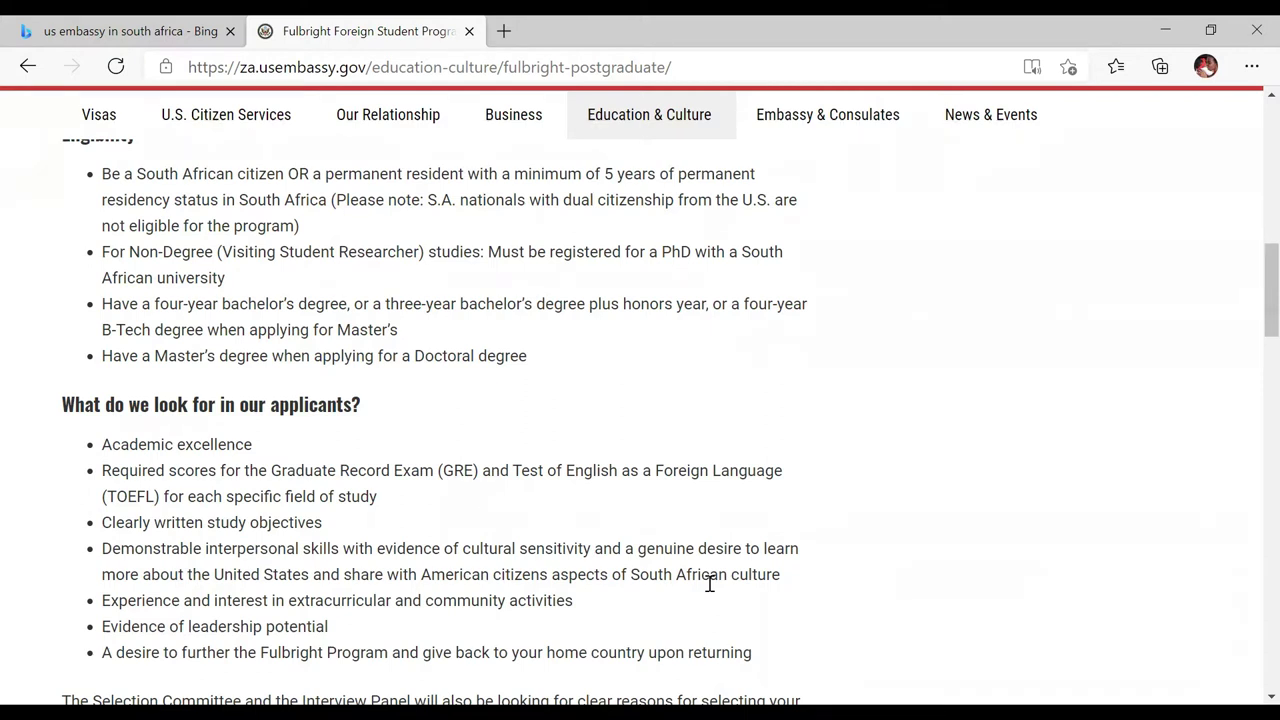
pyautogui.scroll(-2, 709, 583)
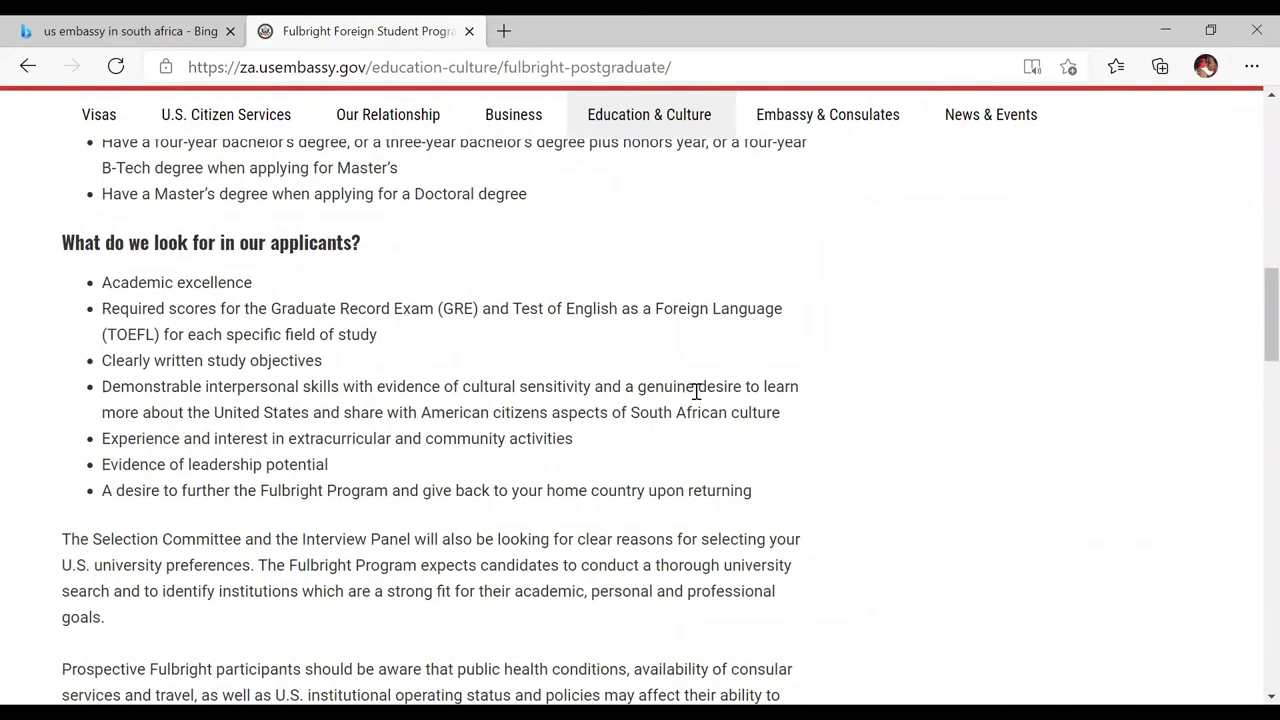
pyautogui.scroll(-2, 697, 390)
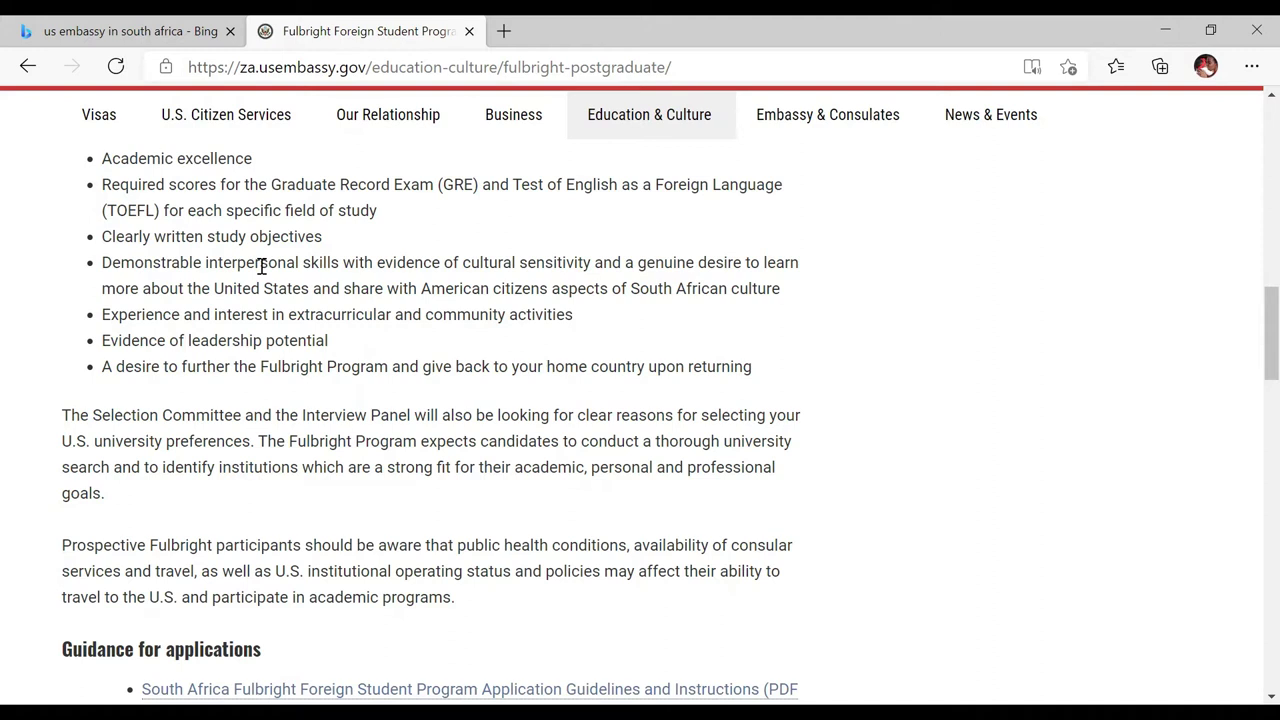
pyautogui.scroll(-1, 260, 266)
pyautogui.scroll(1, 300, 266)
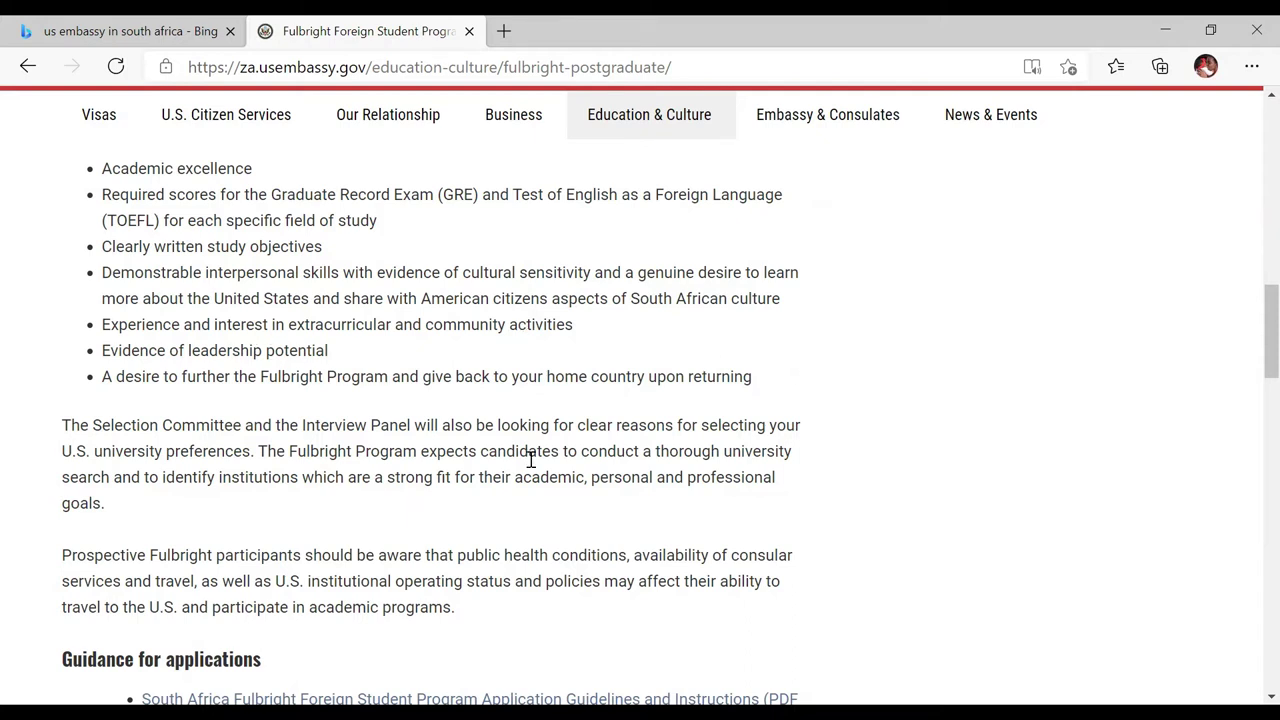
pyautogui.scroll(-1, 531, 458)
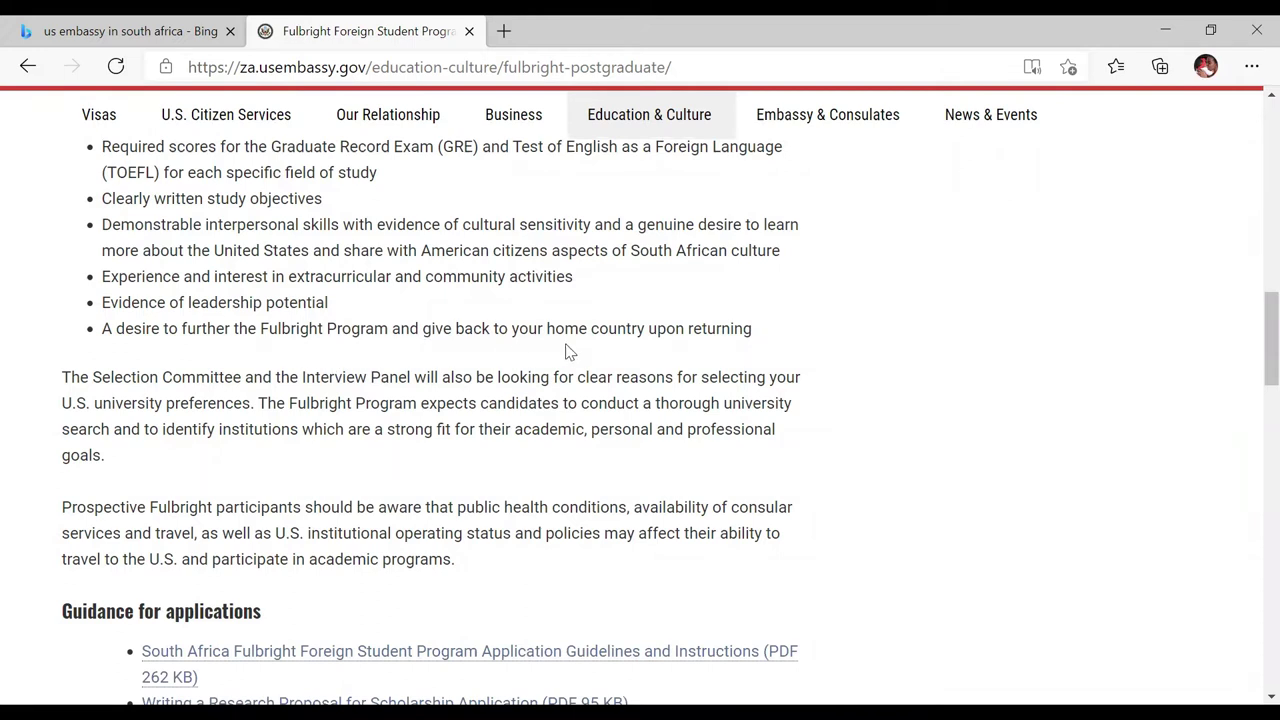
pyautogui.scroll(-1, 569, 351)
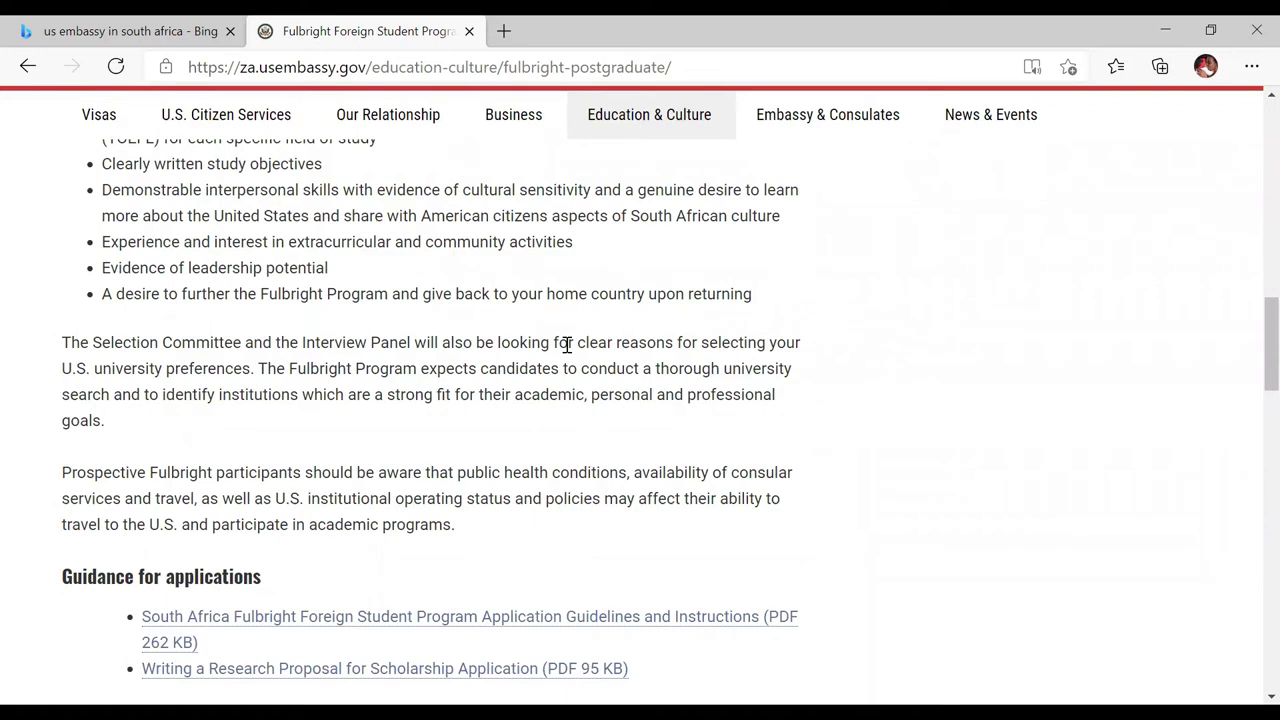
pyautogui.scroll(-2, 566, 345)
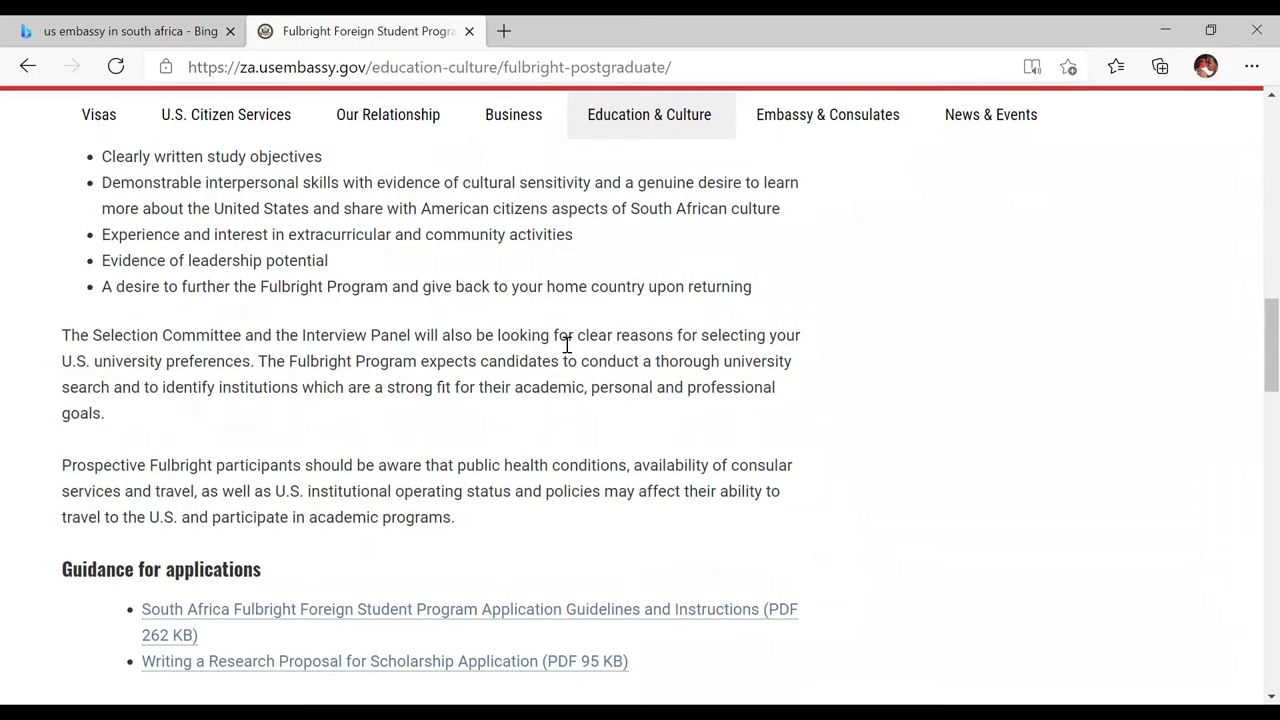
pyautogui.scroll(-1, 566, 350)
pyautogui.scroll(-5, 566, 350)
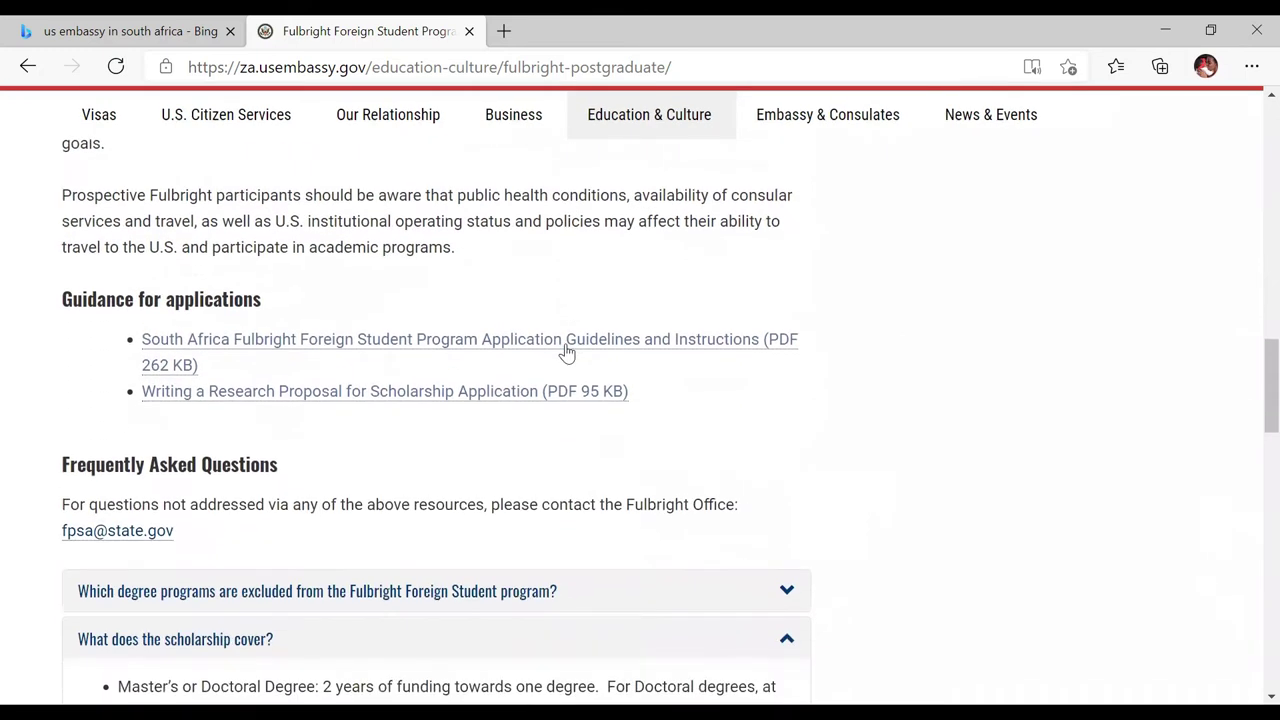
pyautogui.scroll(-2, 566, 345)
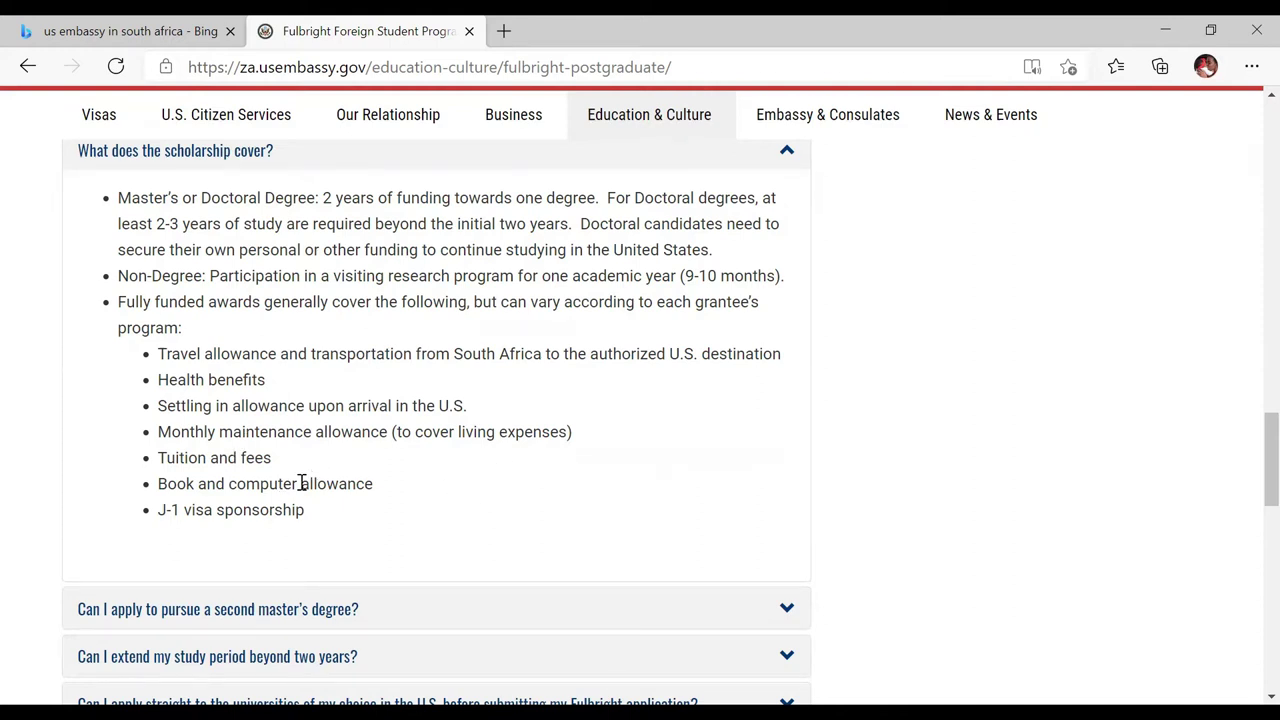
pyautogui.scroll(-2, 348, 490)
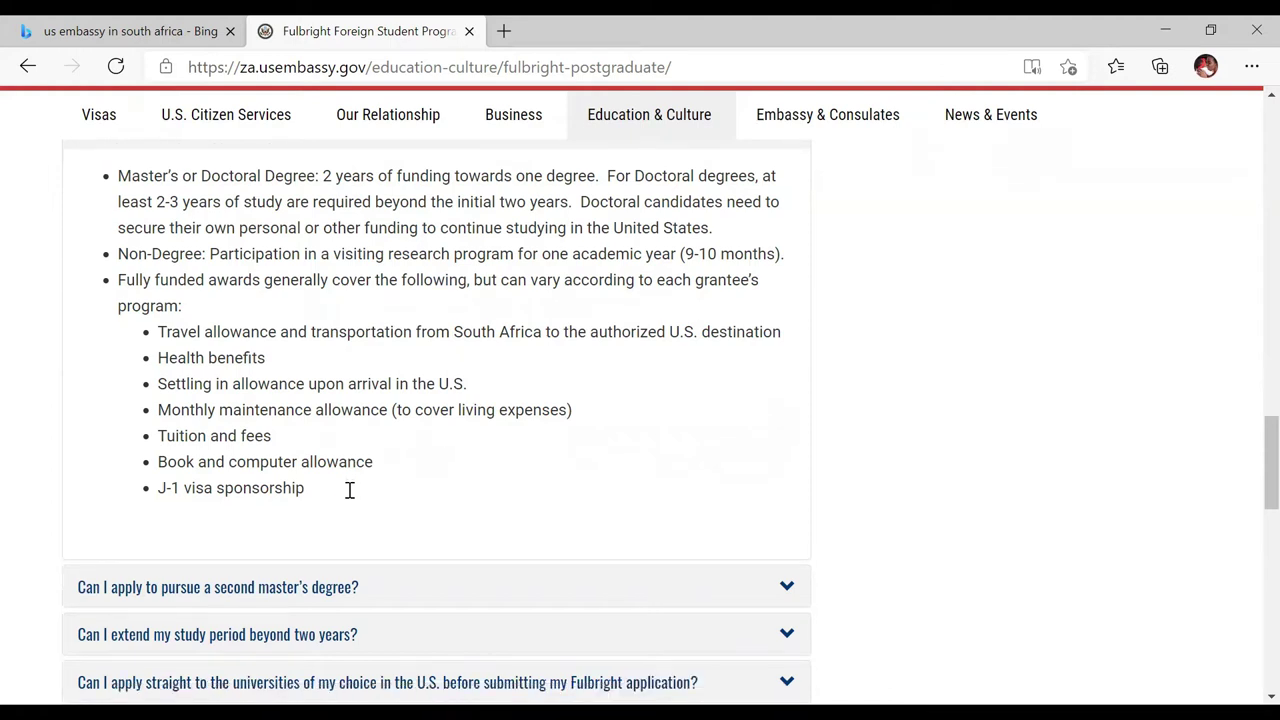
pyautogui.scroll(2, 348, 490)
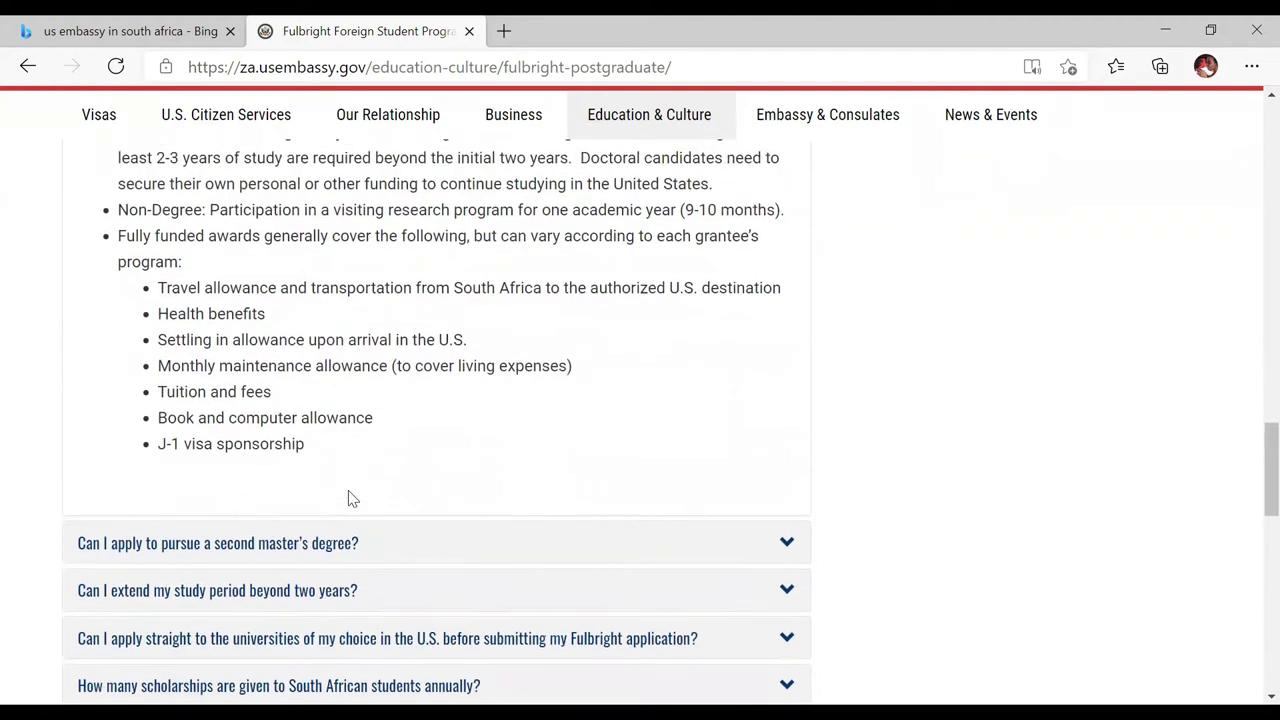
pyautogui.scroll(-3, 348, 490)
pyautogui.scroll(20, 348, 490)
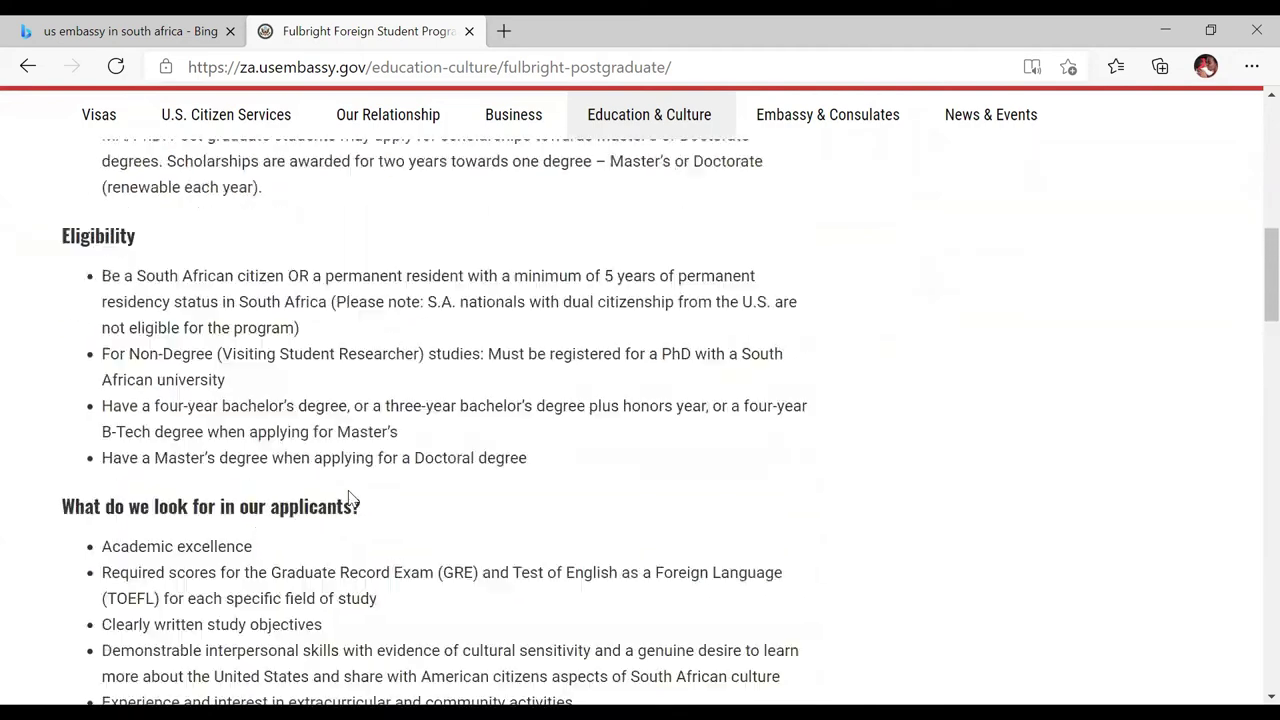
pyautogui.scroll(1, 350, 497)
pyautogui.scroll(-3, 350, 492)
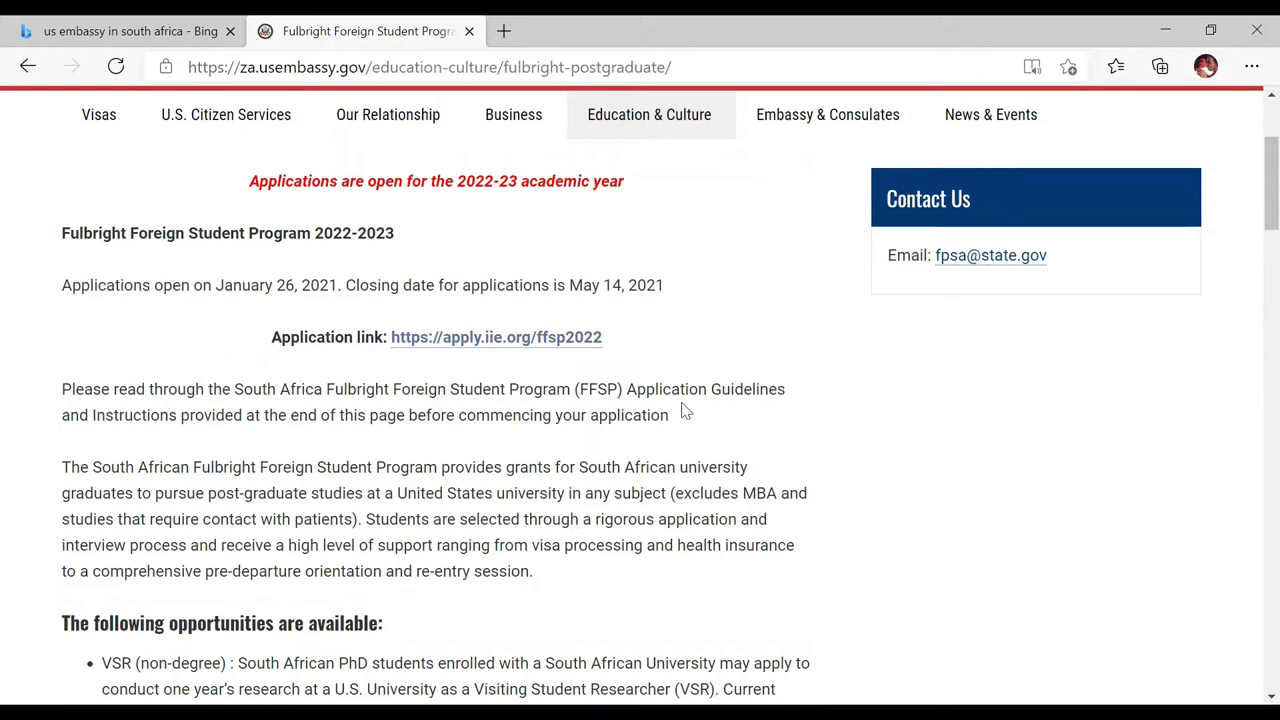
# Open the IIE application portal in a new tab, glancing at Create an account before going back.
pyautogui.click(475, 340)
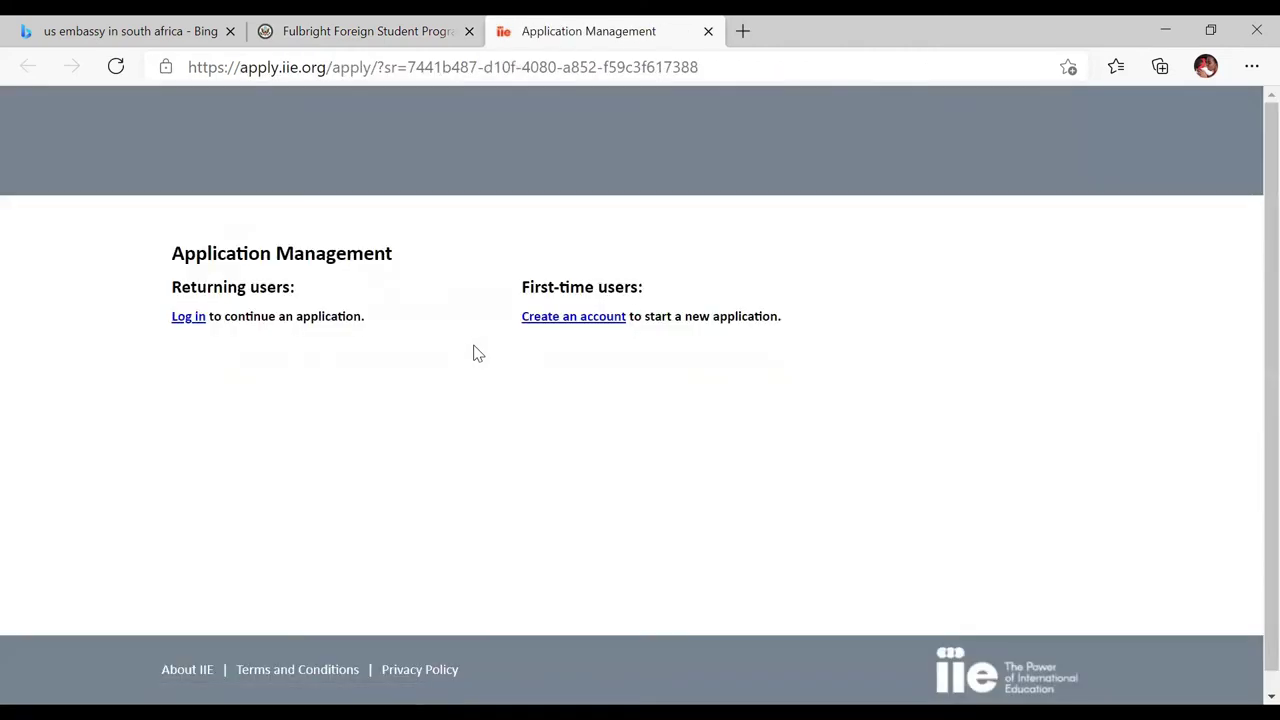
pyautogui.click(574, 329)
pyautogui.click(573, 325)
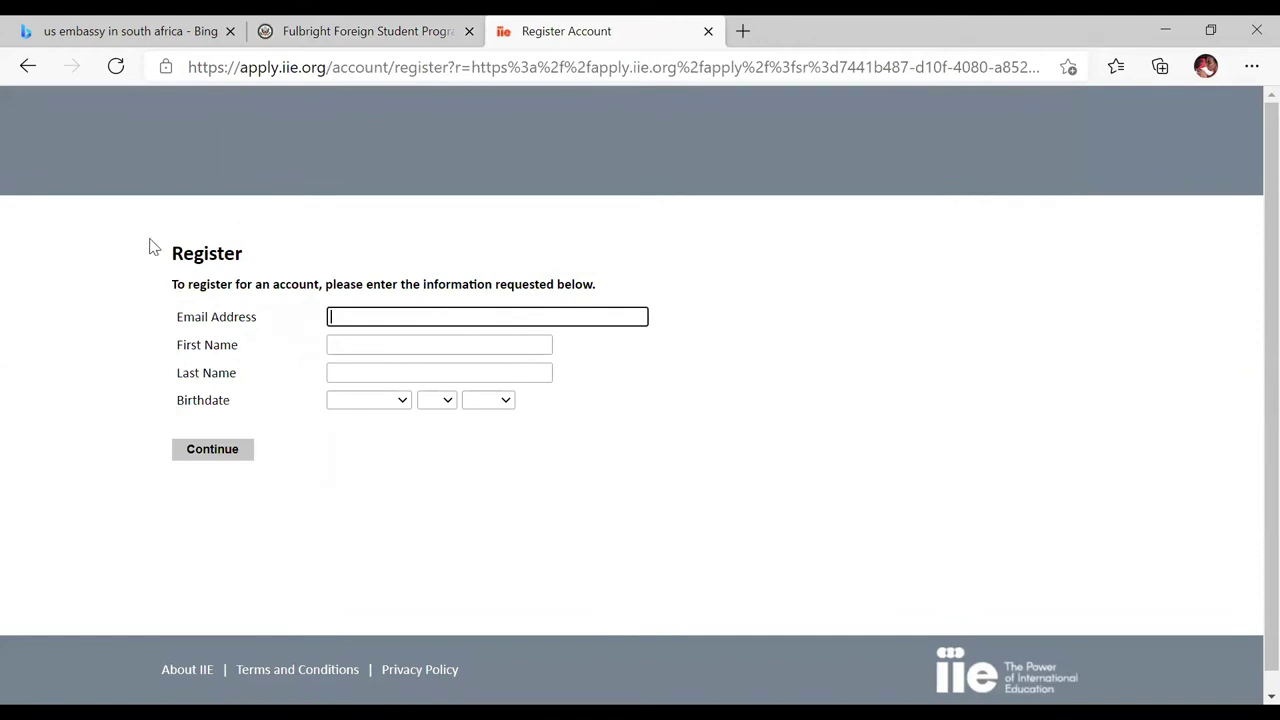
pyautogui.click(27, 67)
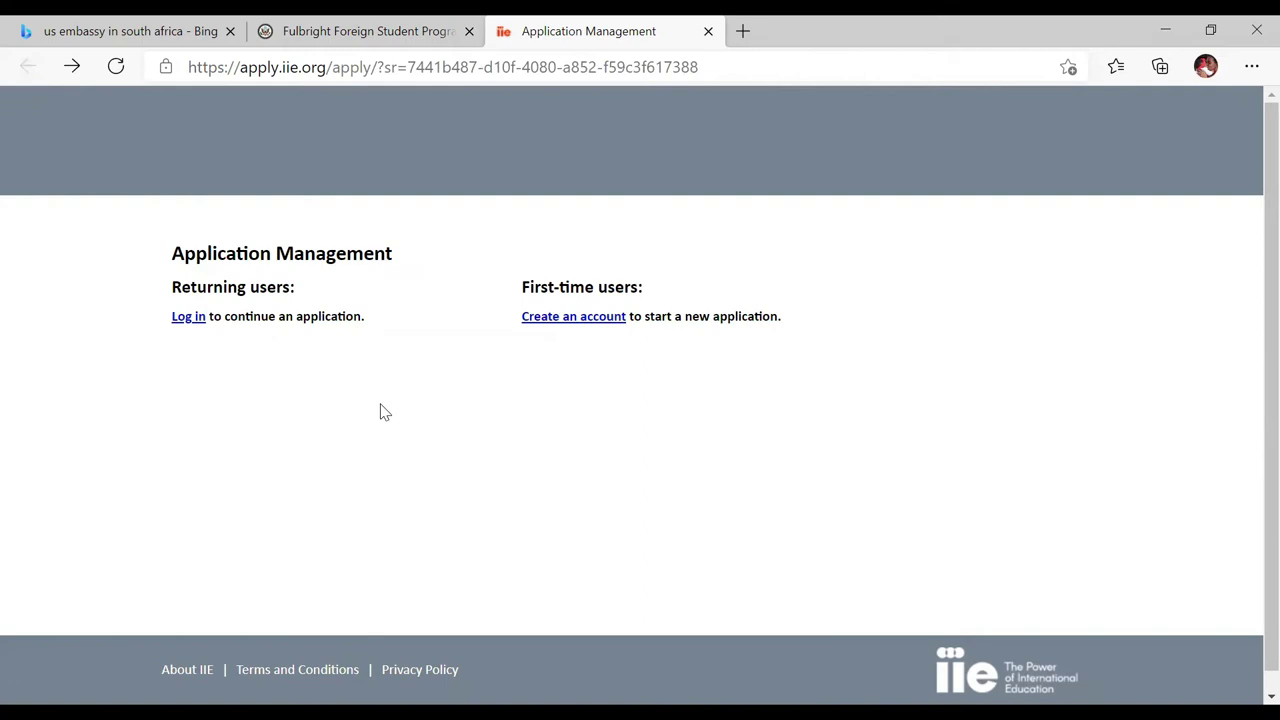
# Log in as a returning user with the saved account e-mail and password.
pyautogui.click(188, 316)
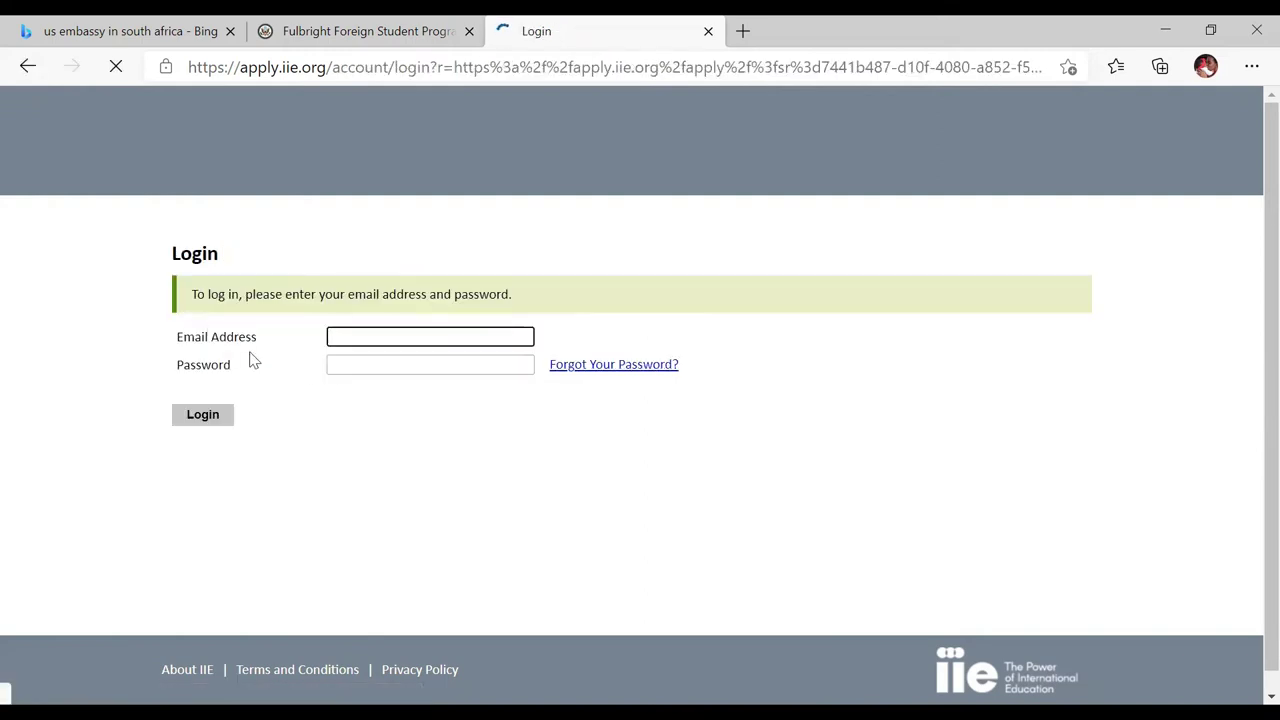
pyautogui.click(350, 339)
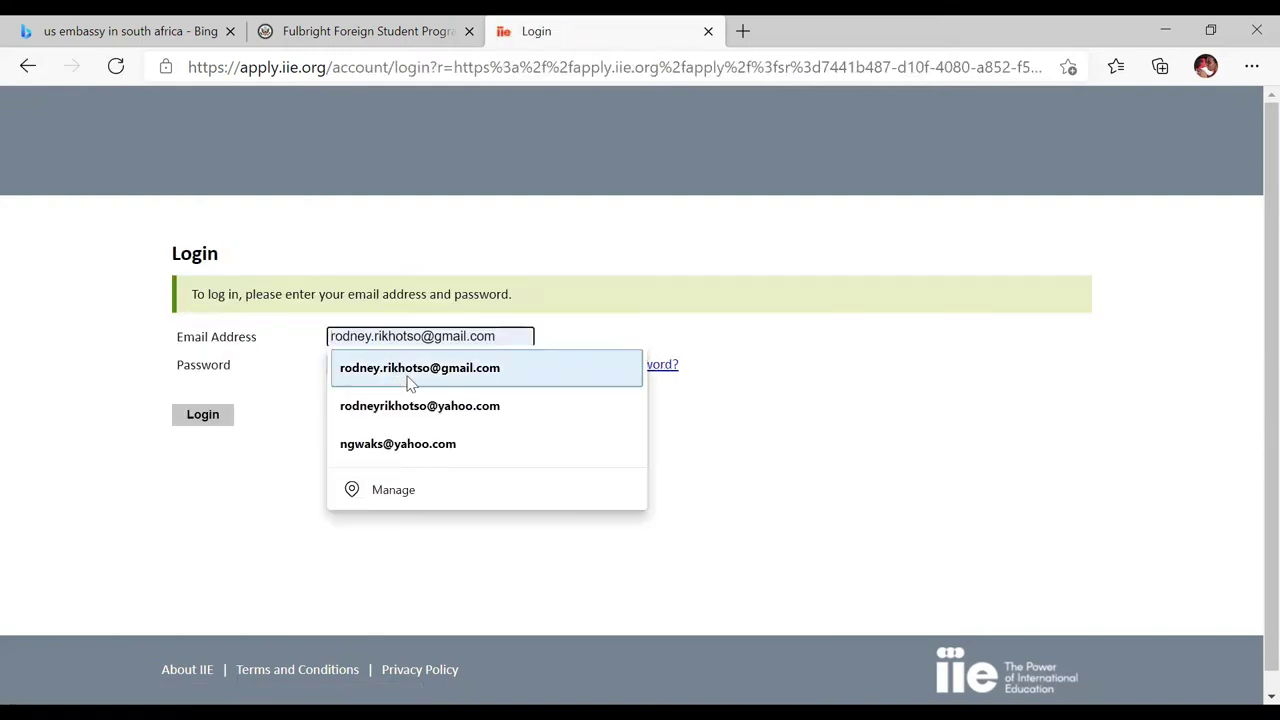
pyautogui.click(400, 366)
pyautogui.click(386, 366)
pyautogui.write('•')
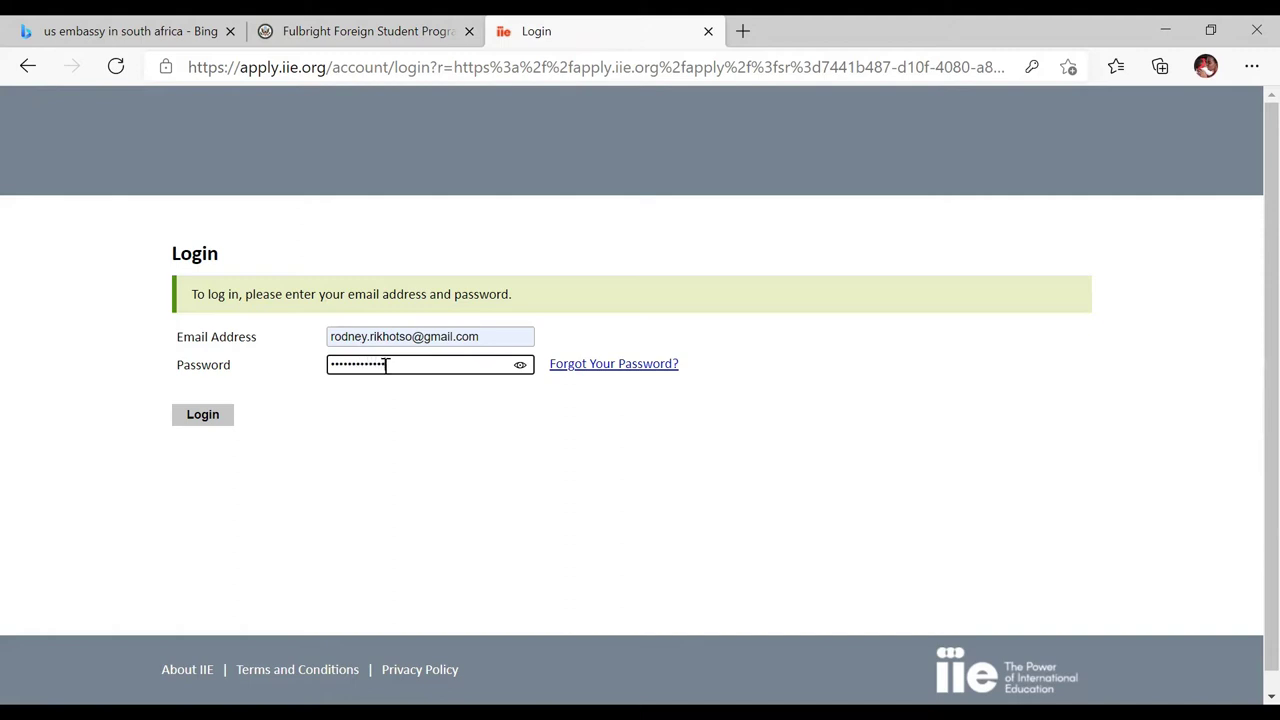
pyautogui.click(197, 419)
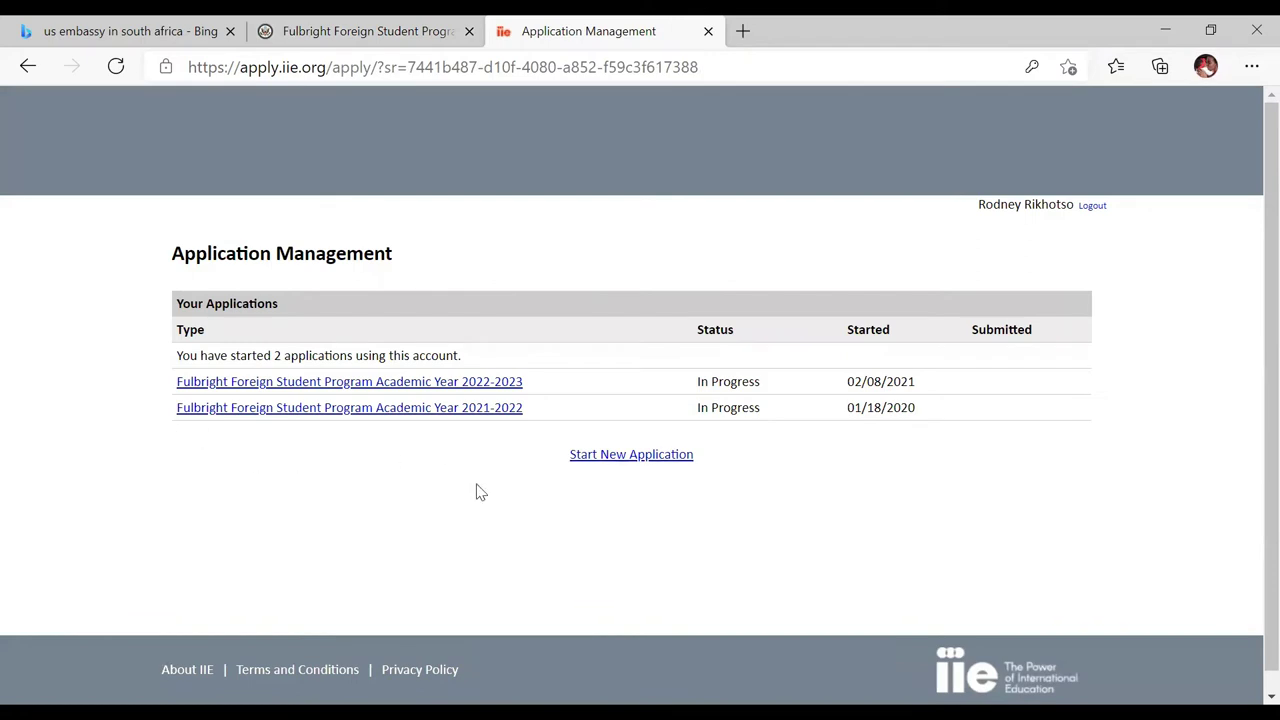
# Open the 2022-2023 application through Application Details and scroll its Welcome page and section list.
pyautogui.click(308, 386)
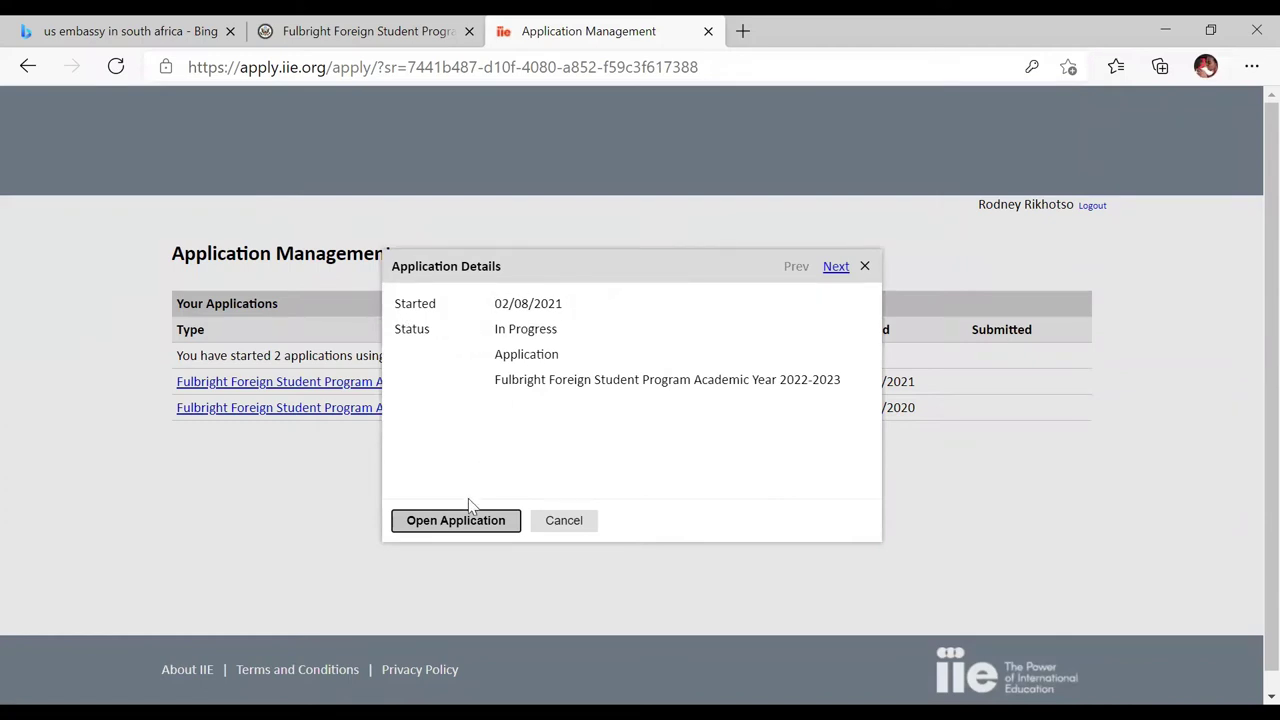
pyautogui.click(464, 527)
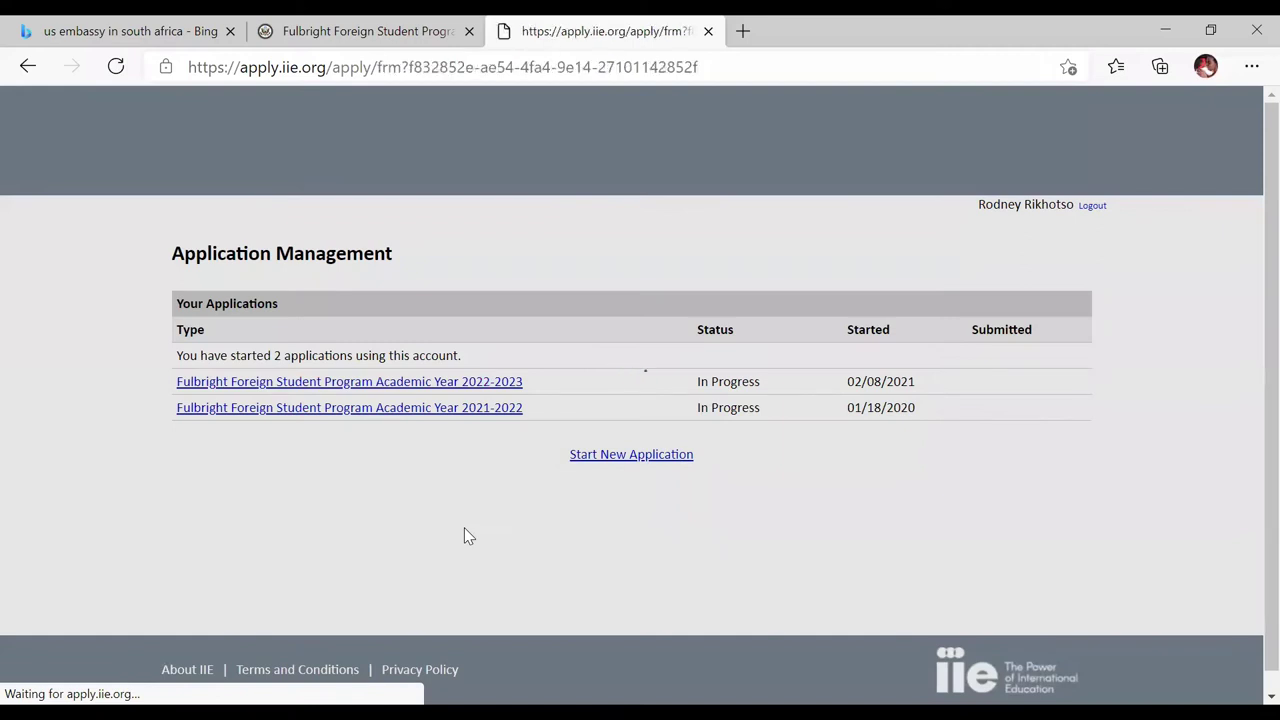
pyautogui.scroll(-1, 465, 537)
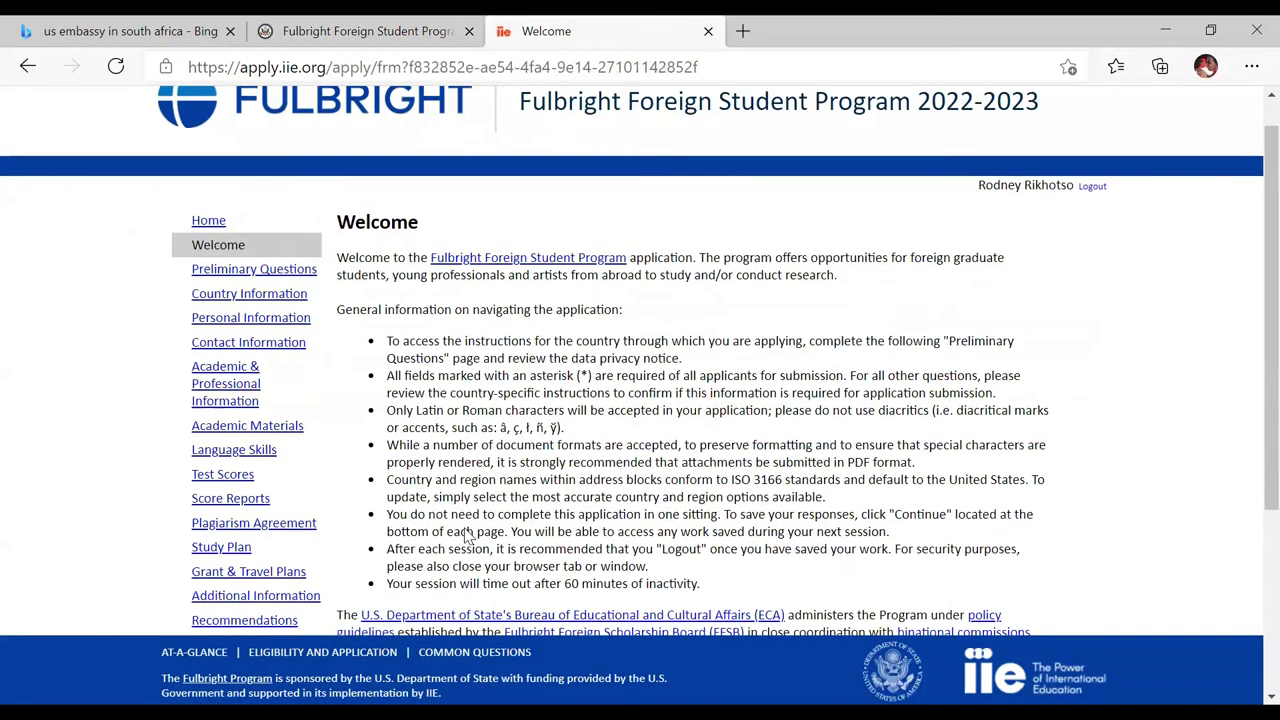
pyautogui.scroll(1, 465, 537)
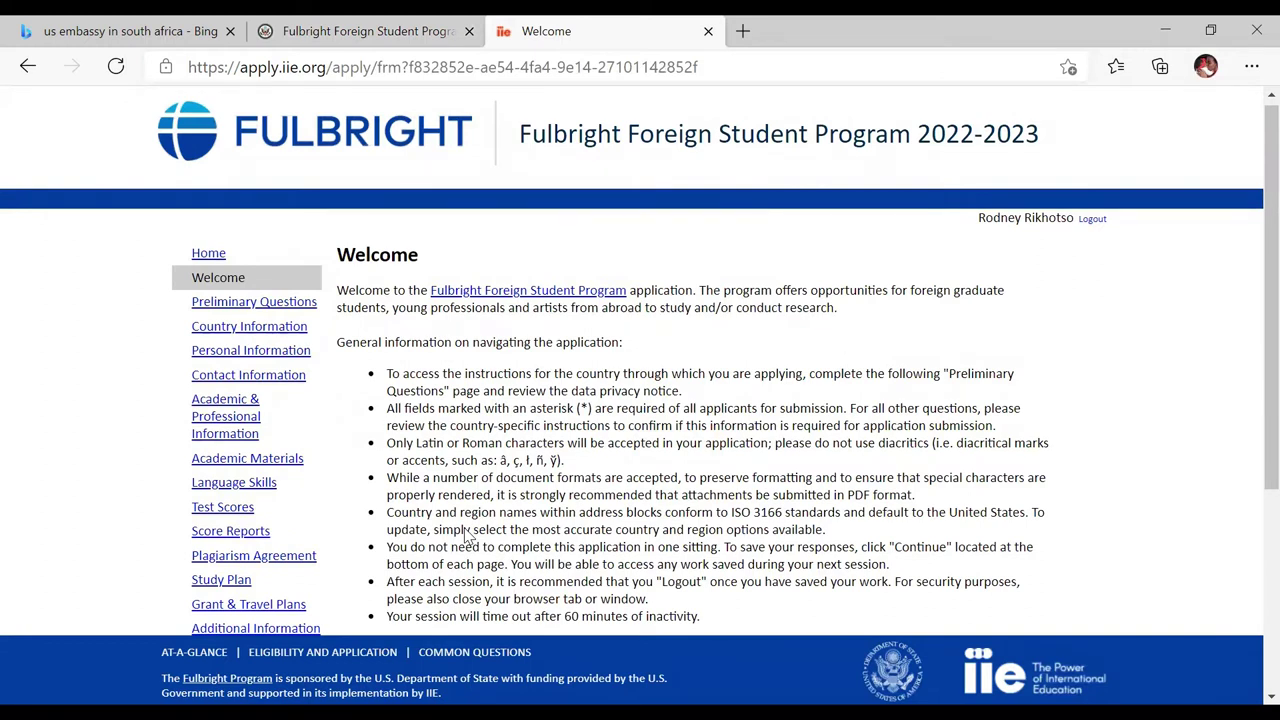
pyautogui.scroll(-1, 465, 537)
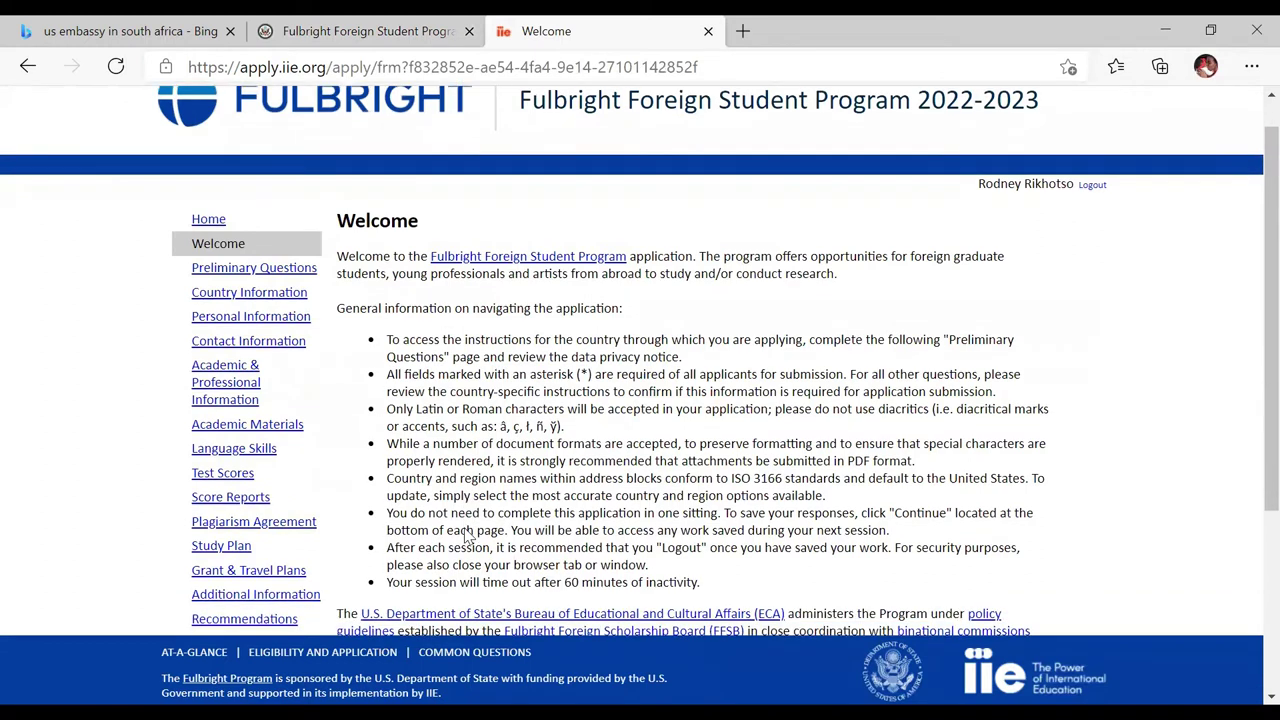
pyautogui.scroll(-1, 465, 537)
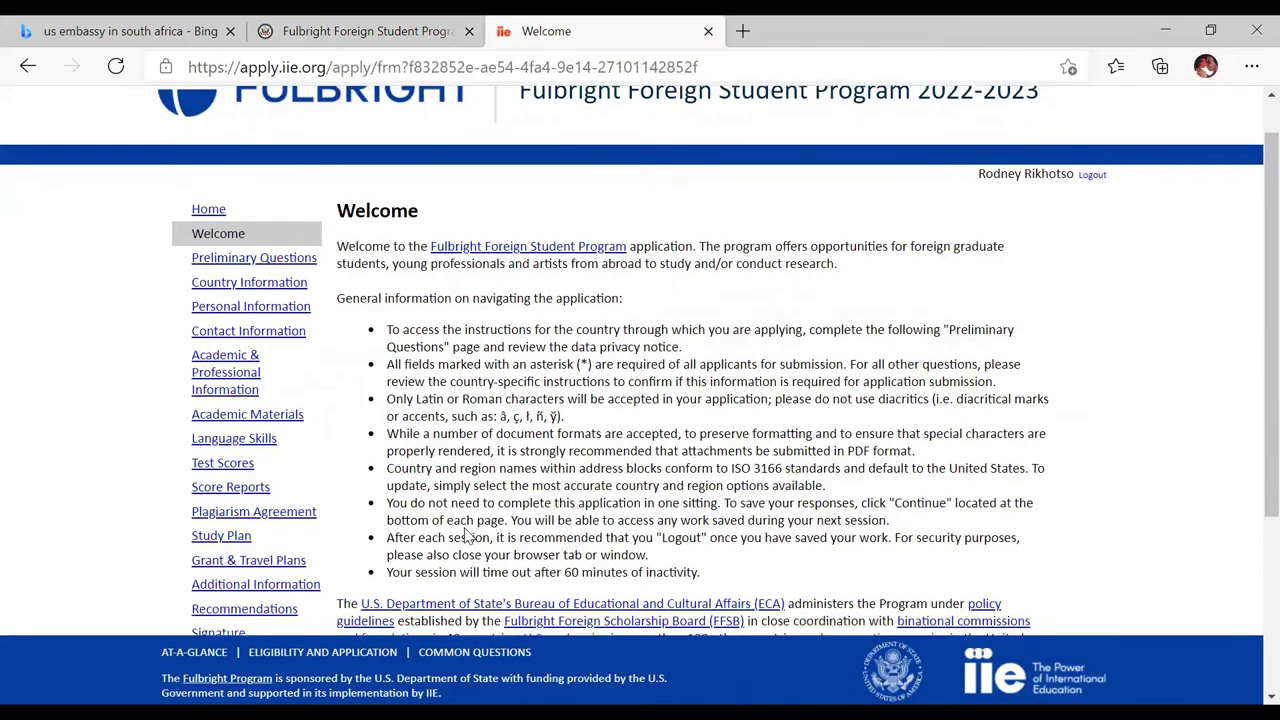
# Review Preliminary Questions, then read Country Information with US Embassy Pretoria contacts and the May 14th, 2021 deadline.
pyautogui.click(295, 259)
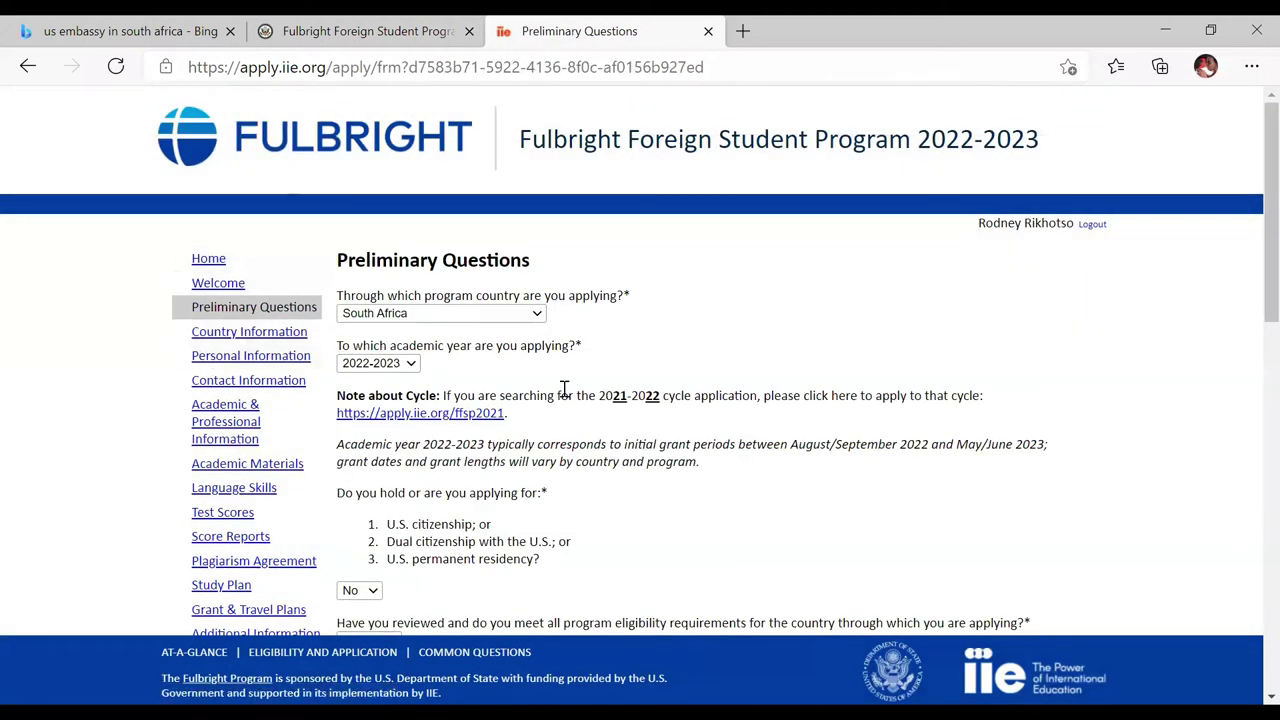
pyautogui.scroll(-2, 563, 390)
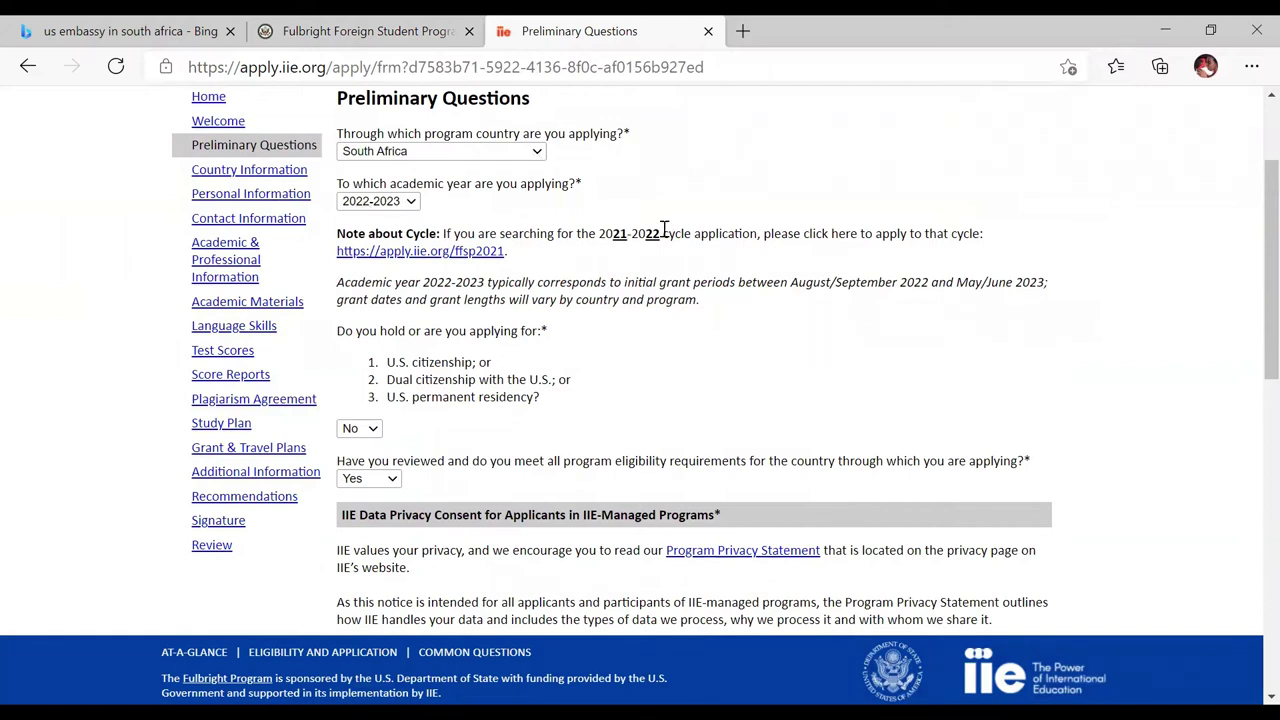
pyautogui.click(288, 174)
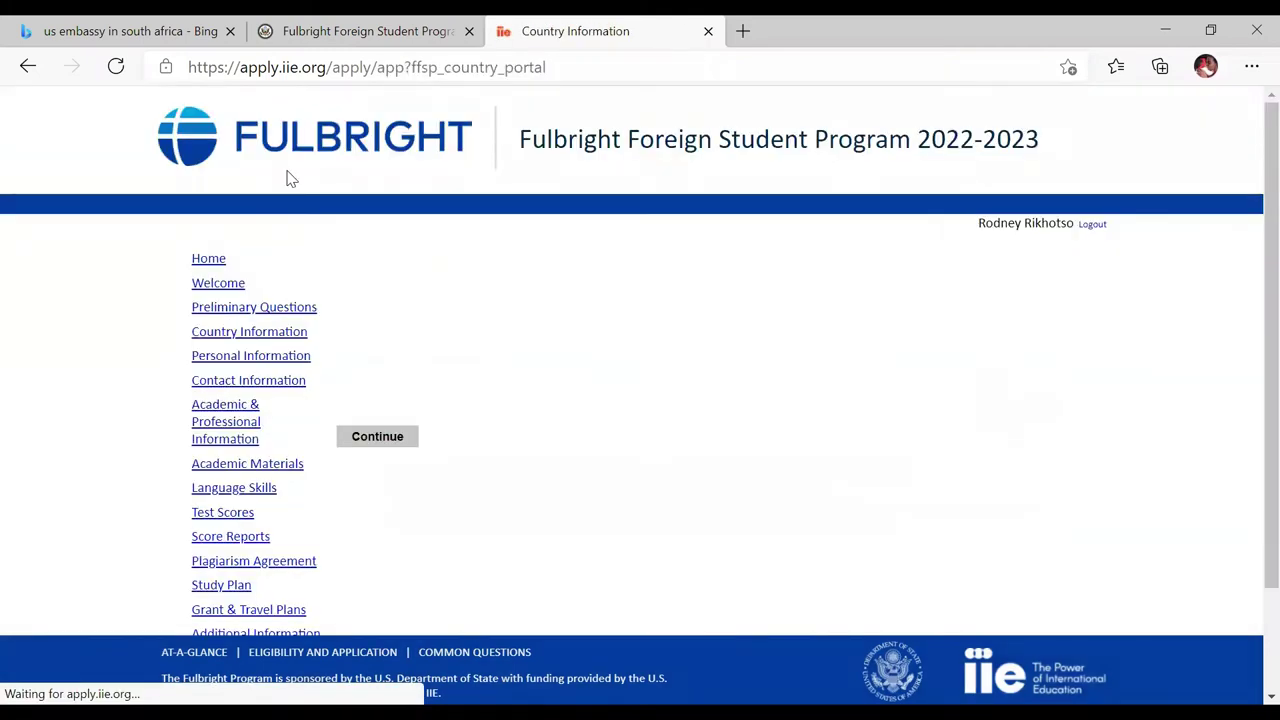
pyautogui.scroll(-2, 288, 178)
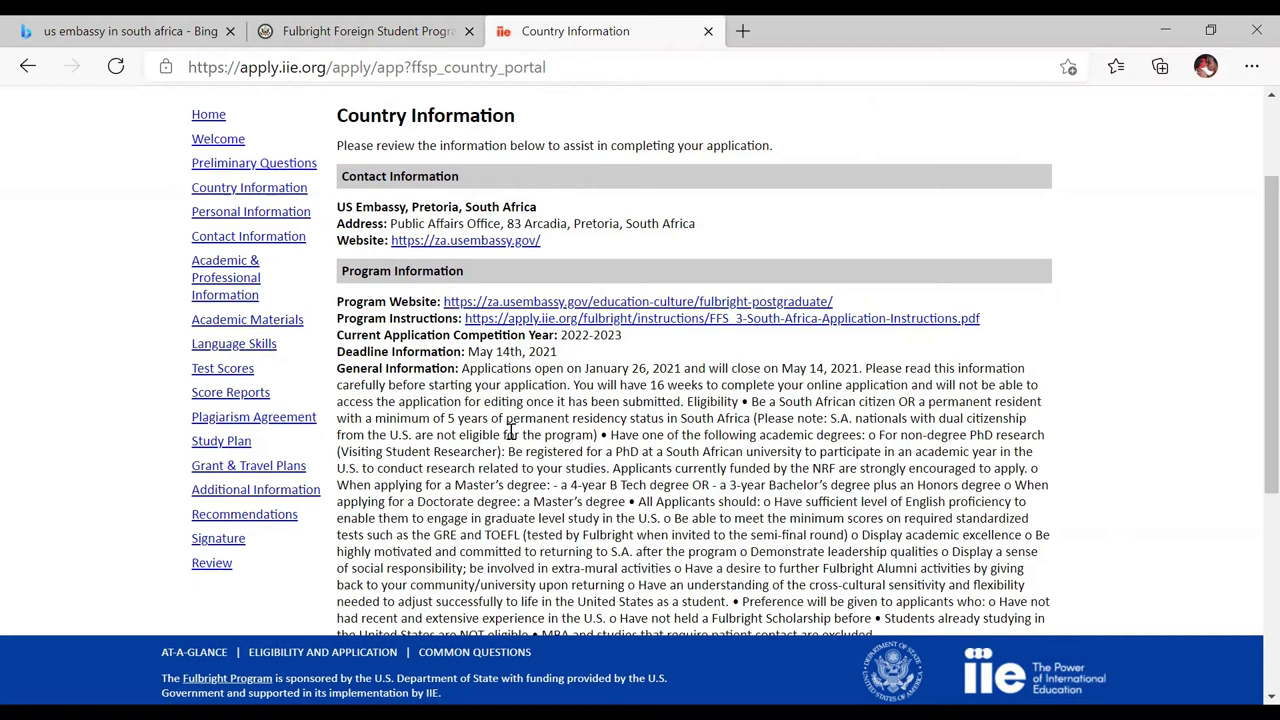
pyautogui.scroll(1, 512, 435)
pyautogui.scroll(-1, 500, 420)
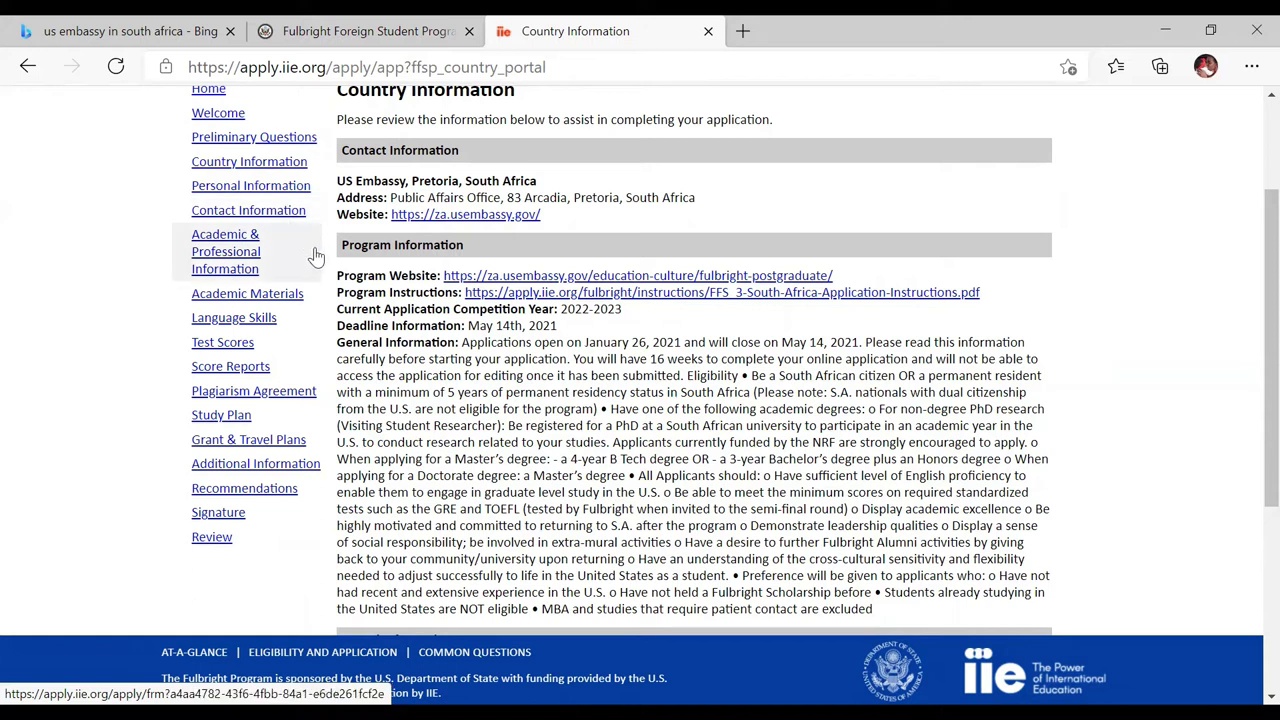
pyautogui.click(243, 258)
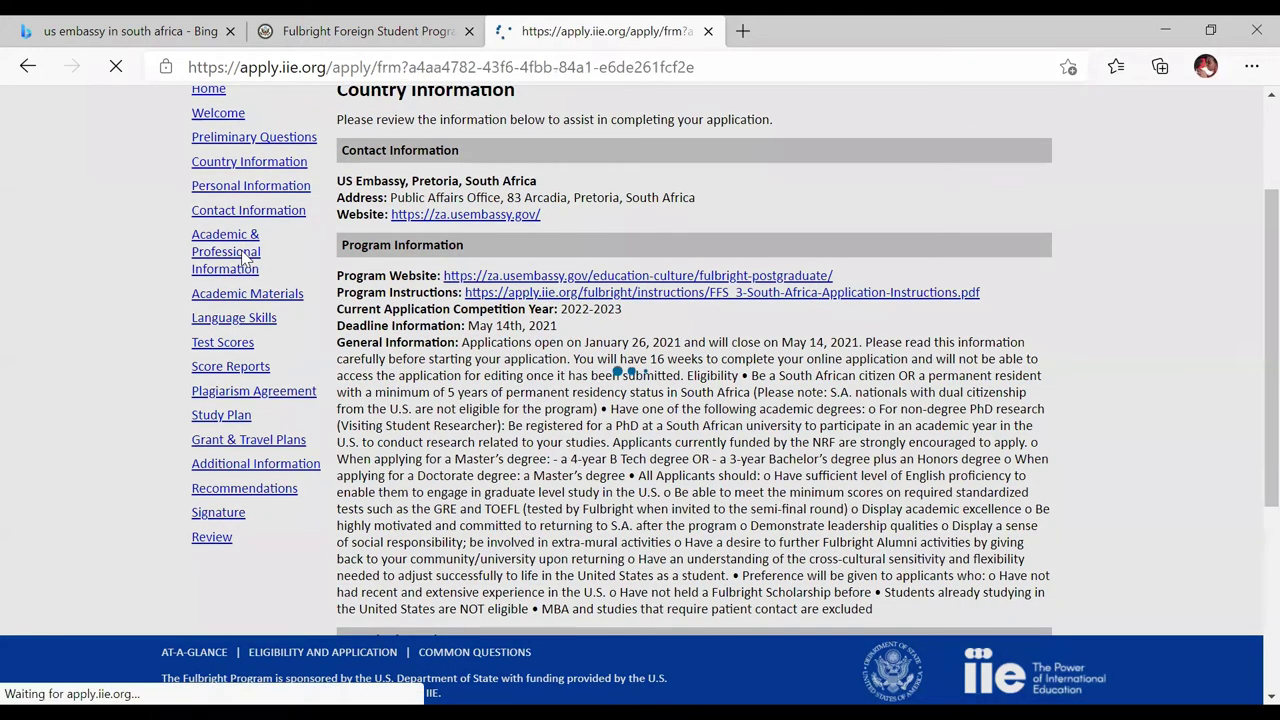
pyautogui.scroll(-5, 555, 430)
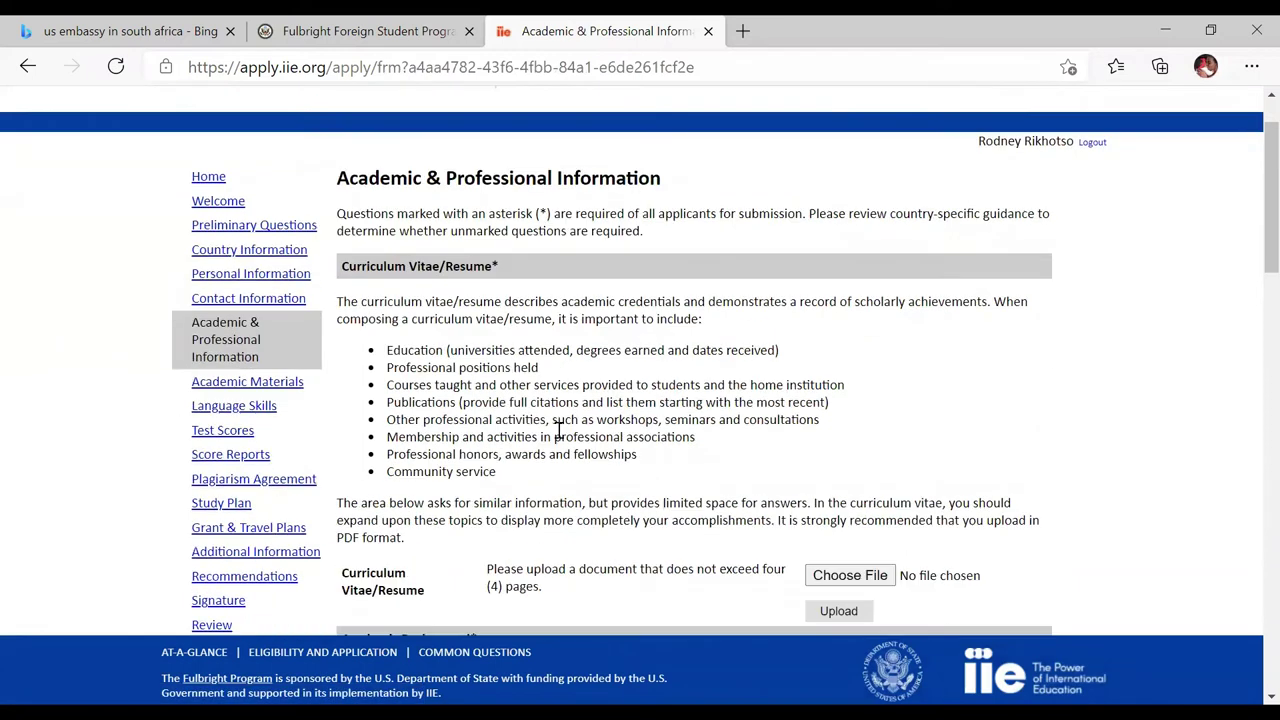
pyautogui.scroll(-4, 558, 438)
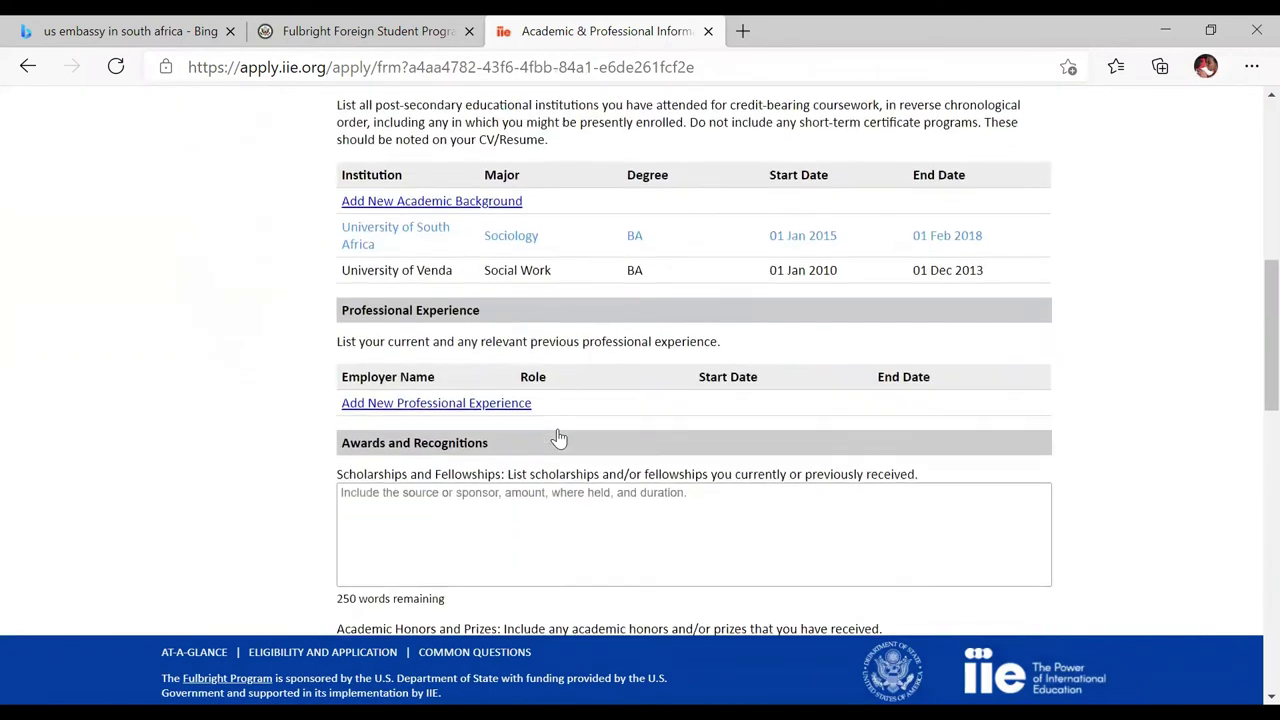
pyautogui.scroll(-2, 558, 438)
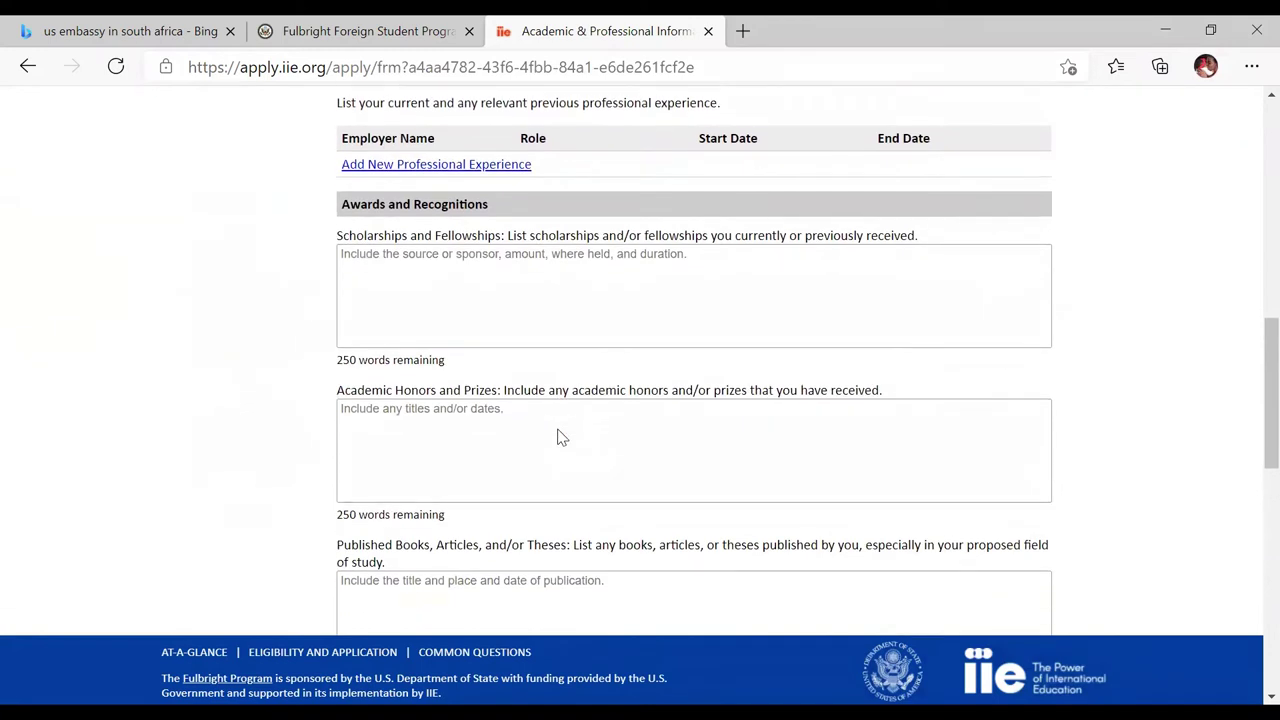
pyautogui.scroll(1, 558, 436)
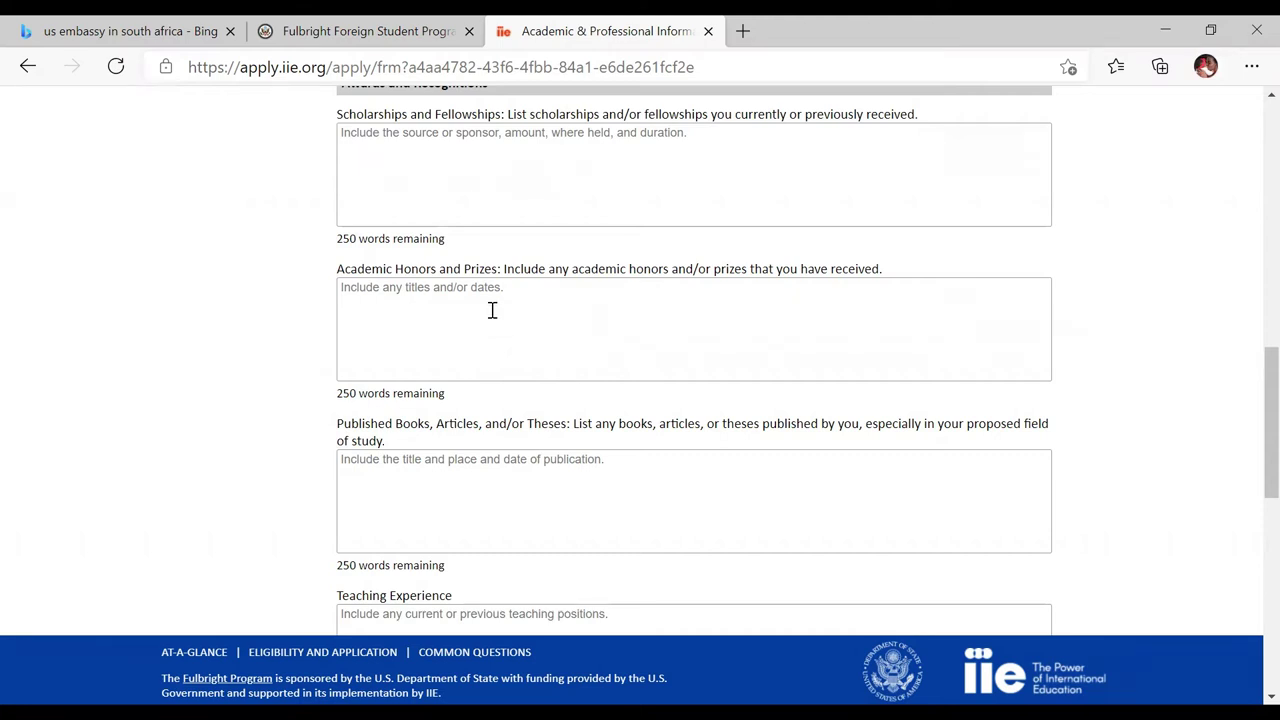
pyautogui.scroll(-3, 492, 310)
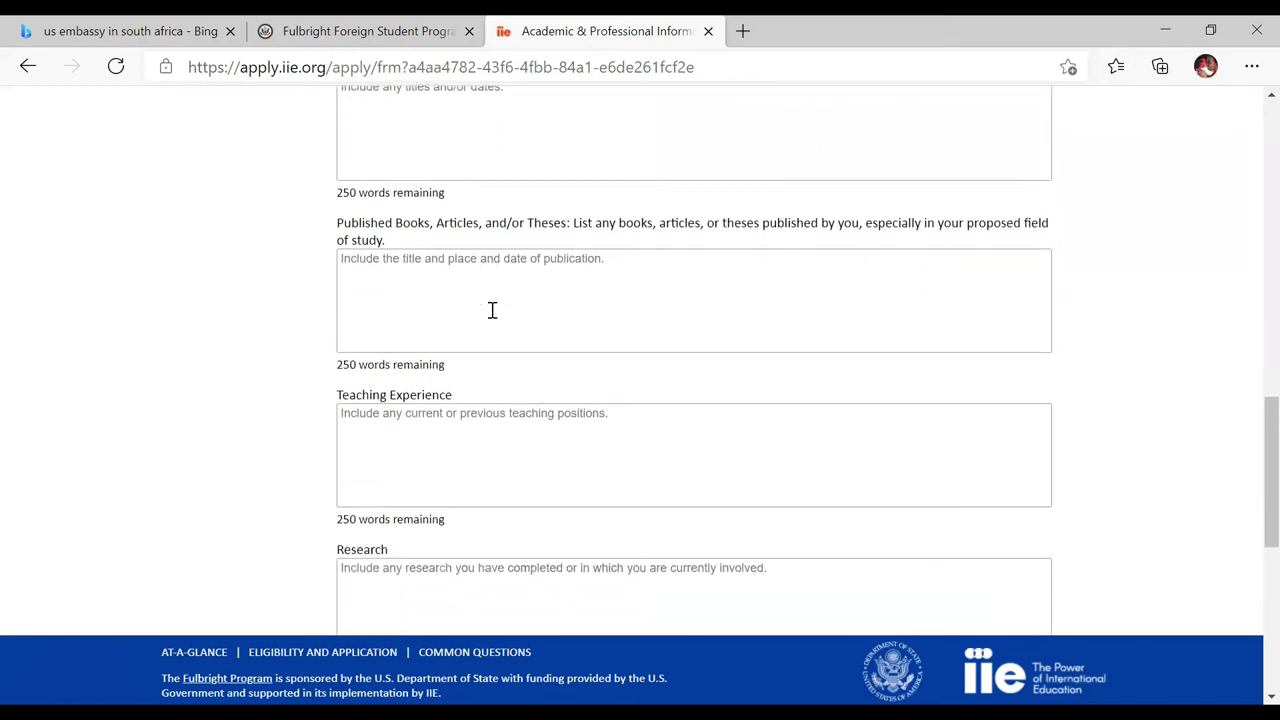
pyautogui.scroll(-2, 492, 315)
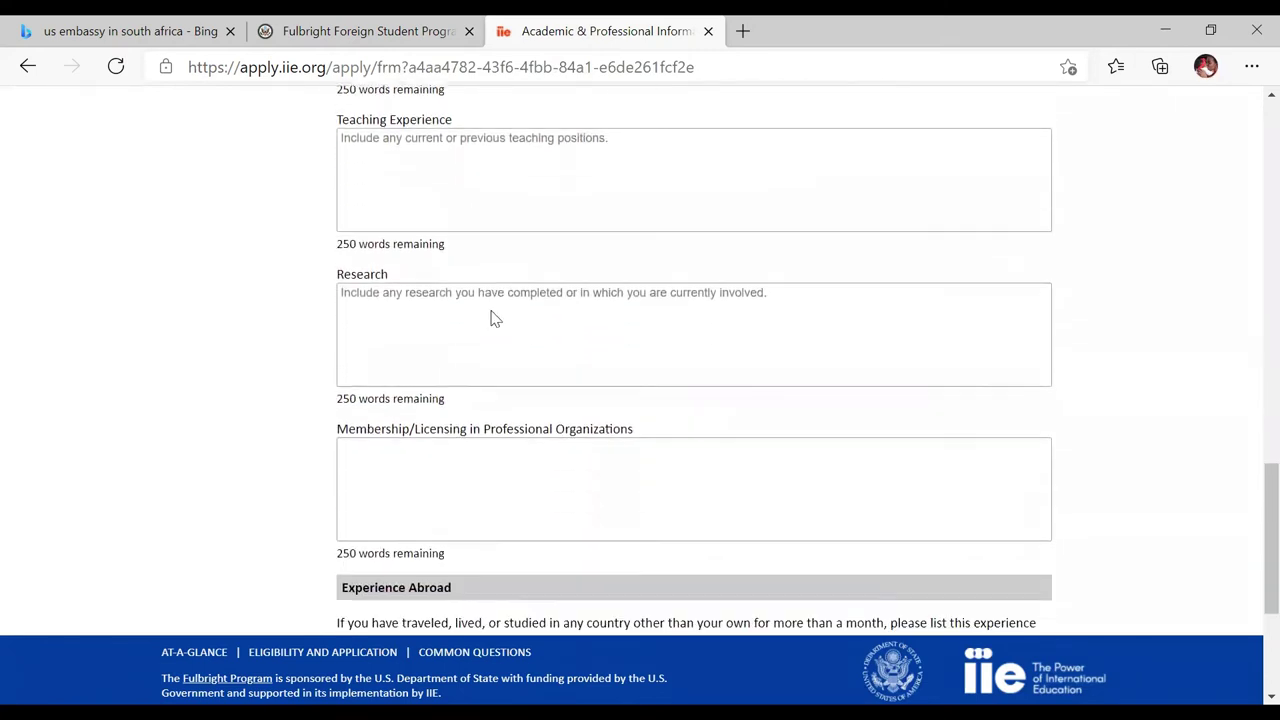
pyautogui.scroll(-2, 492, 310)
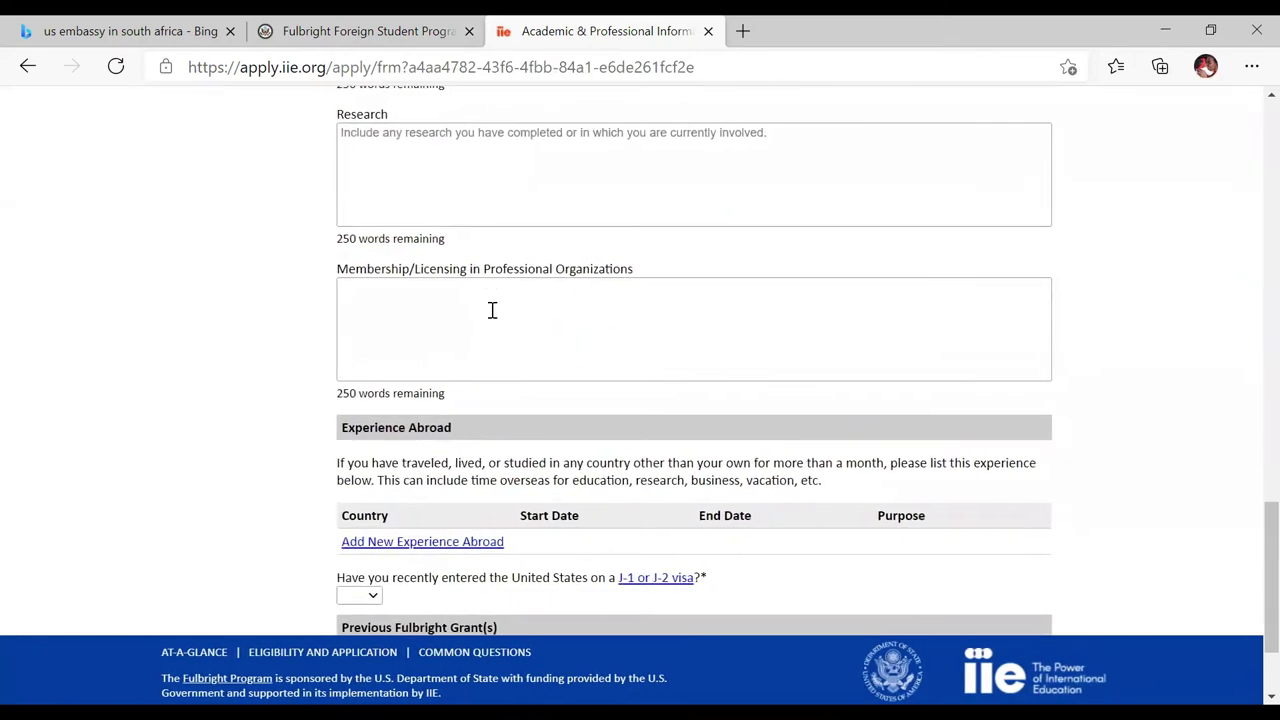
pyautogui.scroll(-2, 492, 310)
pyautogui.scroll(20, 492, 310)
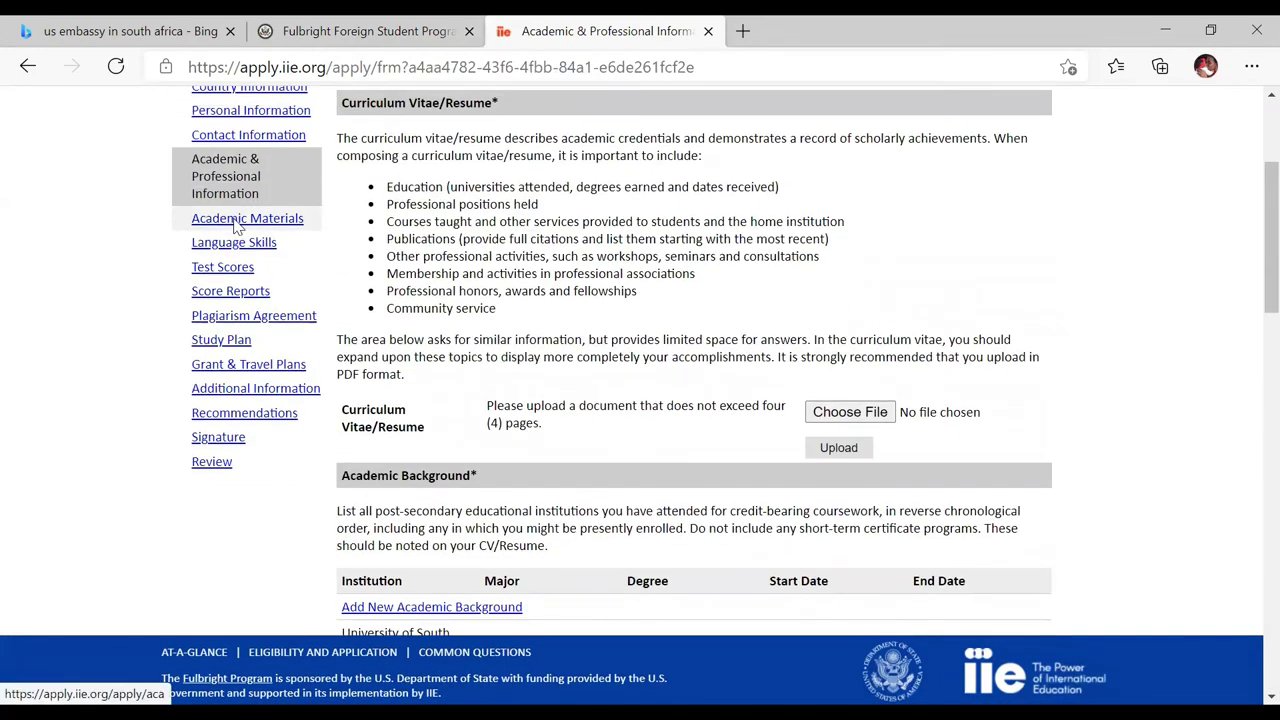
# Look through the Academic Materials section of the application.
pyautogui.click(237, 224)
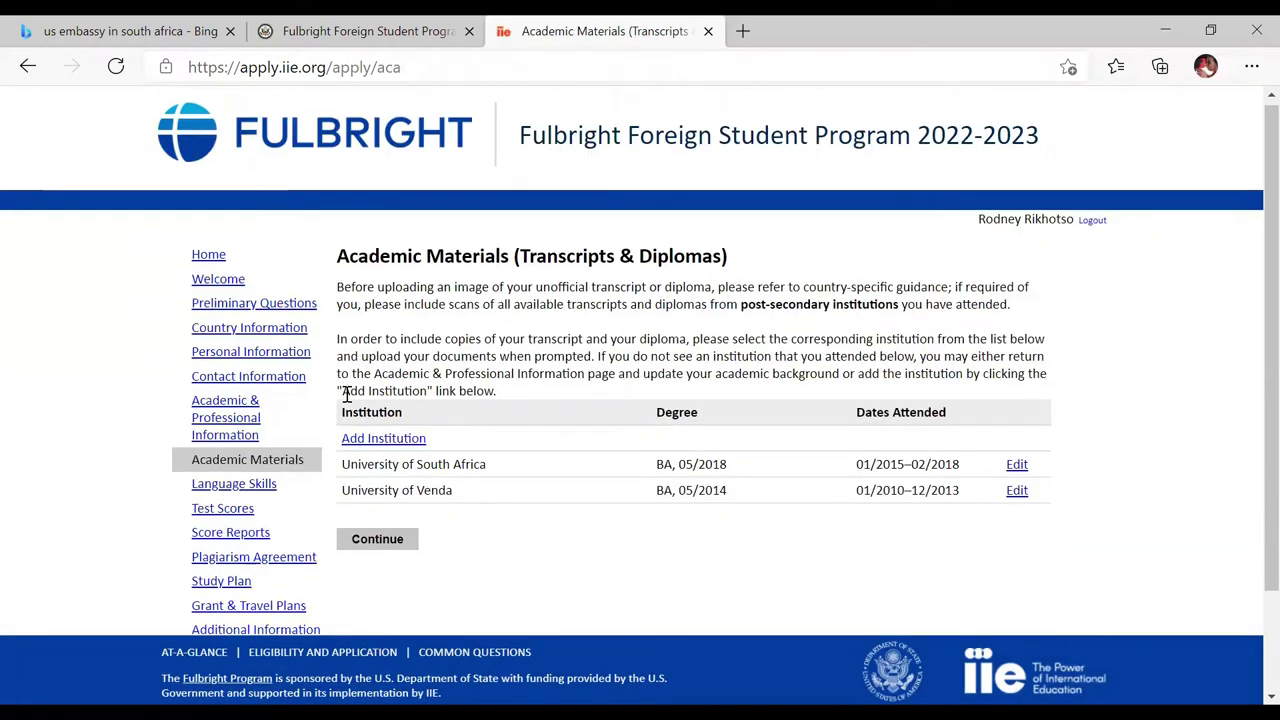
pyautogui.scroll(-2, 343, 395)
pyautogui.scroll(2, 343, 400)
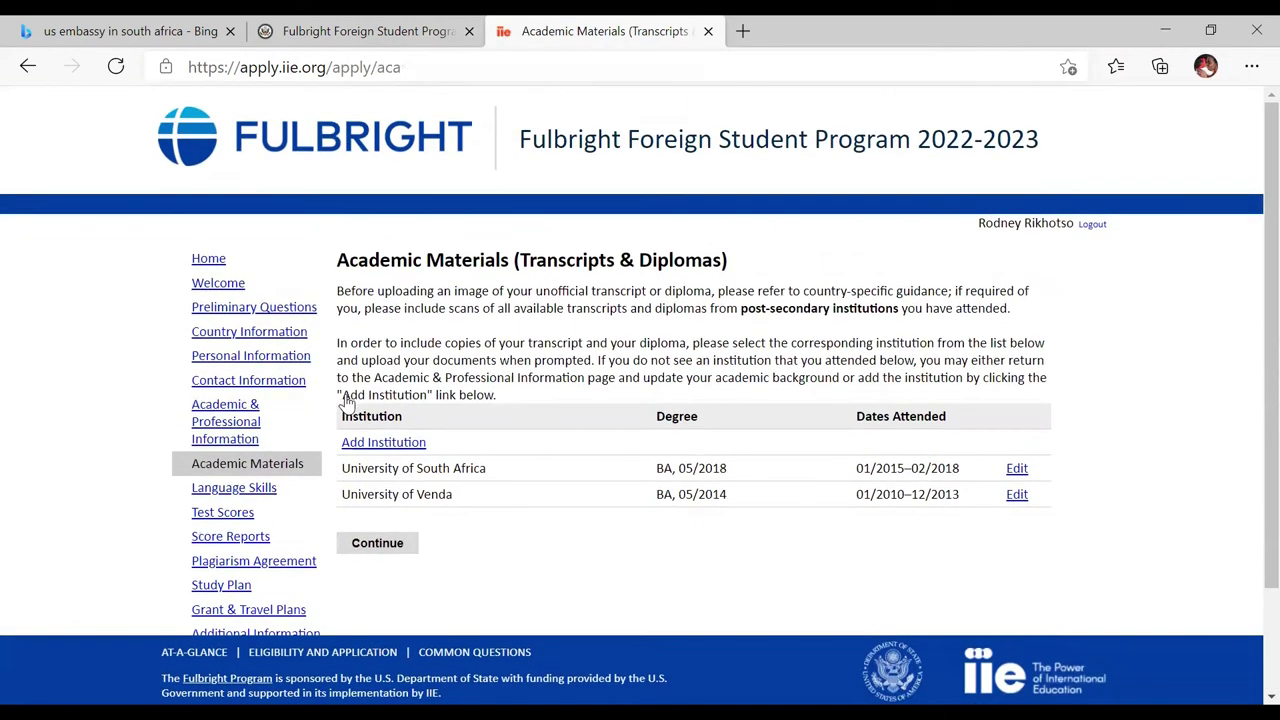
pyautogui.scroll(-1, 345, 395)
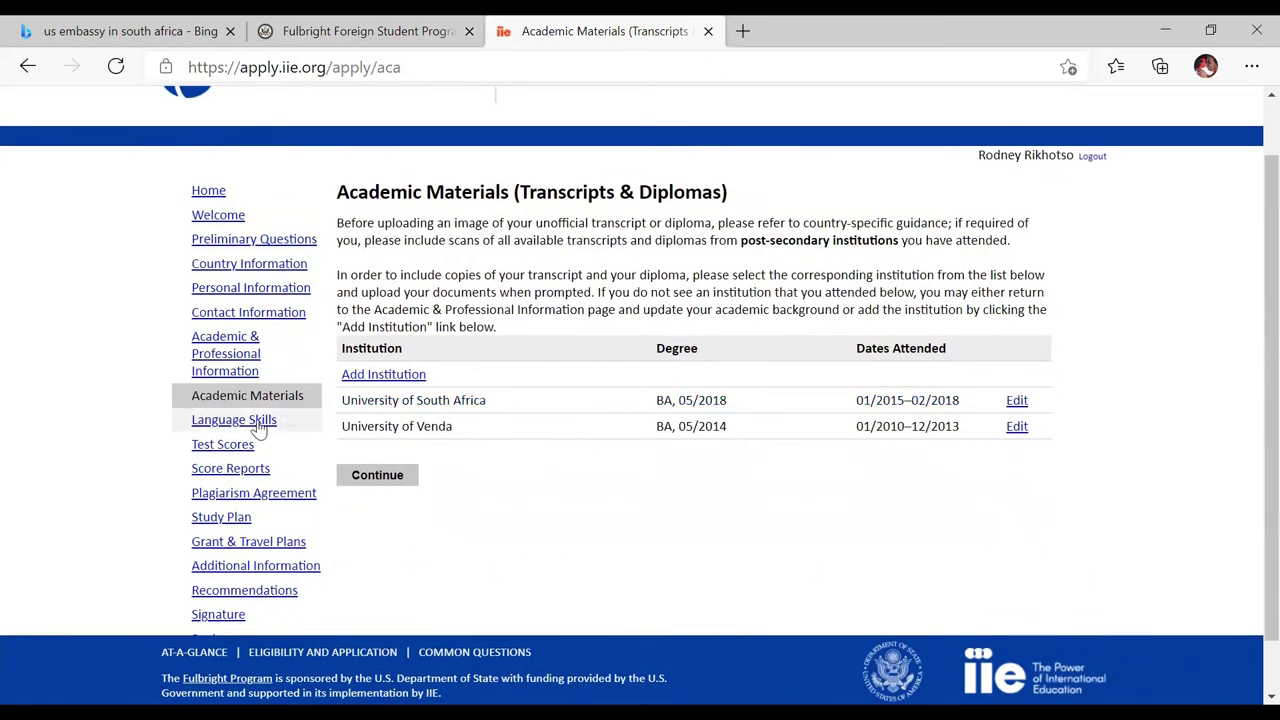
# Open Language Skills and scroll down, showing Tsonga as native language and empty English ratings.
pyautogui.click(258, 424)
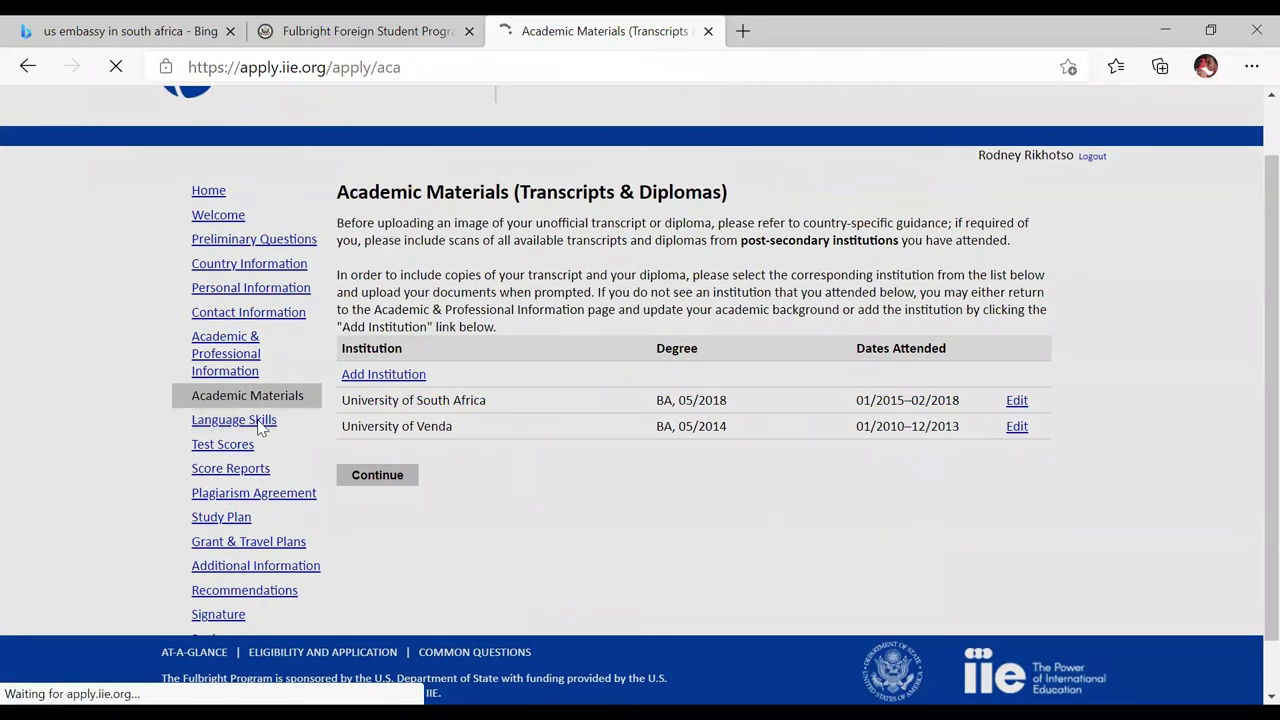
pyautogui.scroll(-1, 262, 427)
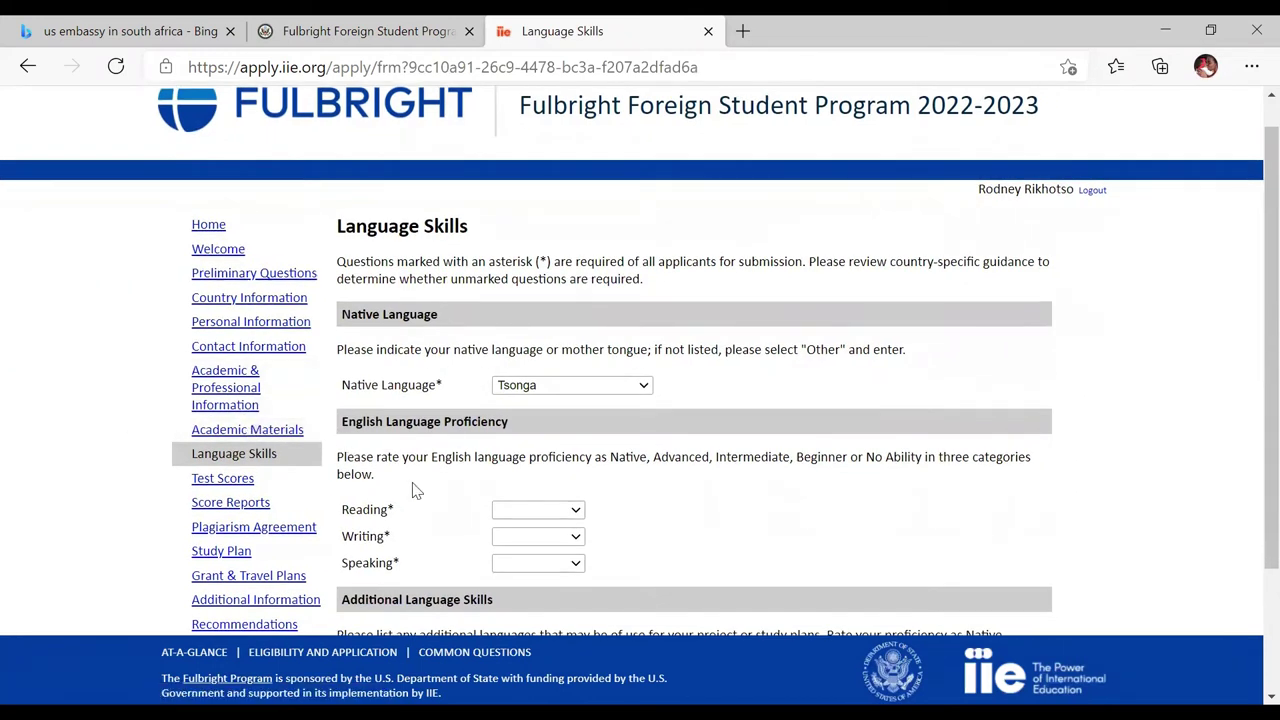
pyautogui.scroll(-2, 580, 459)
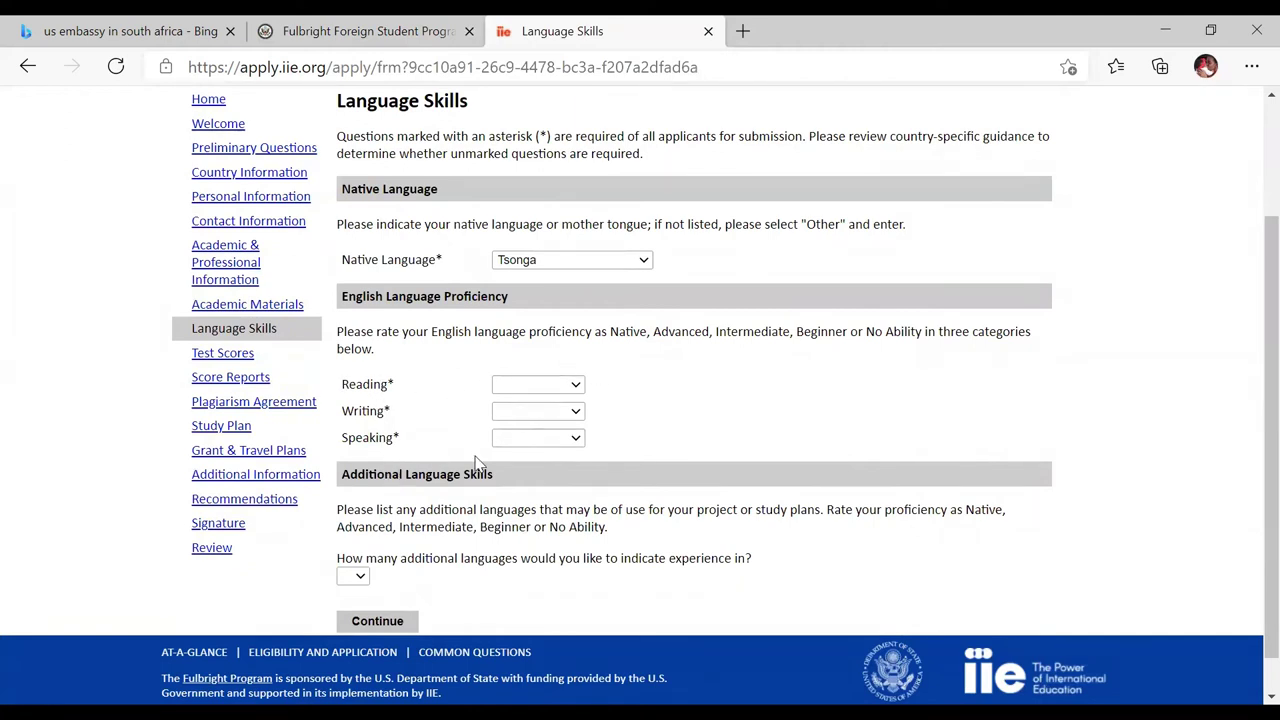
# Open Test Scores and check the listed IELTS exam dated 01/25/2020.
pyautogui.click(247, 356)
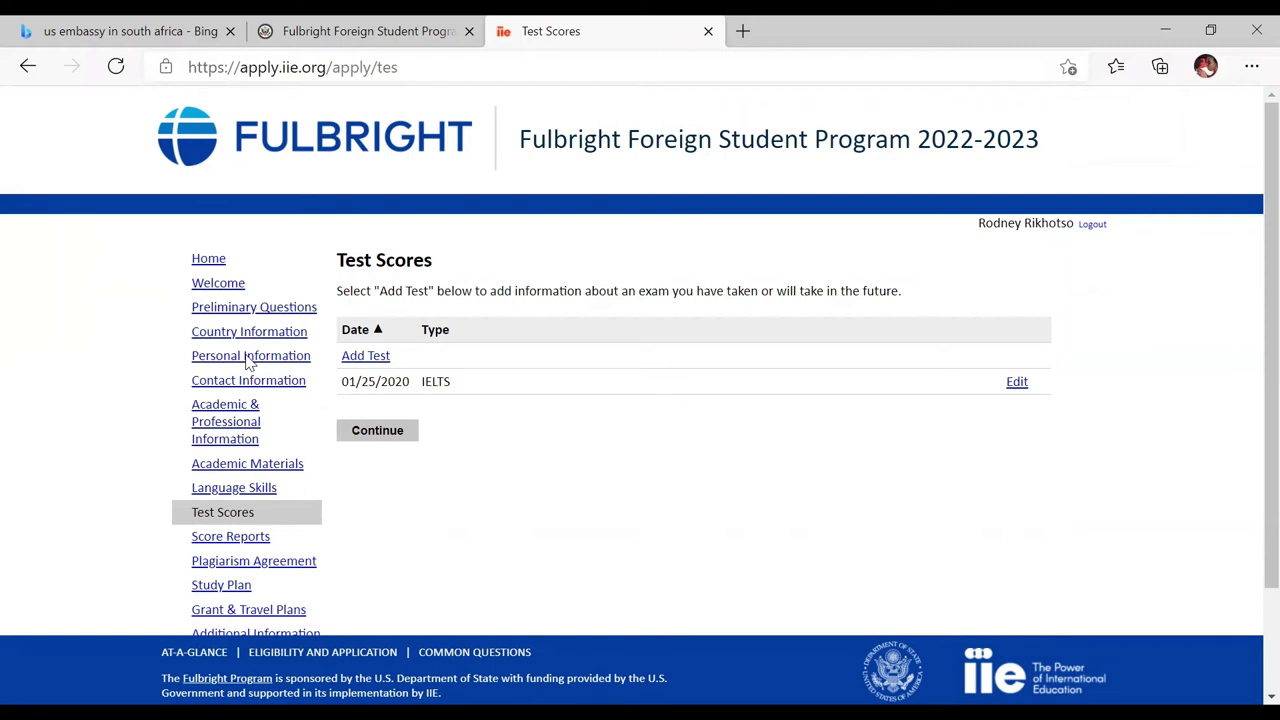
pyautogui.scroll(-2, 247, 362)
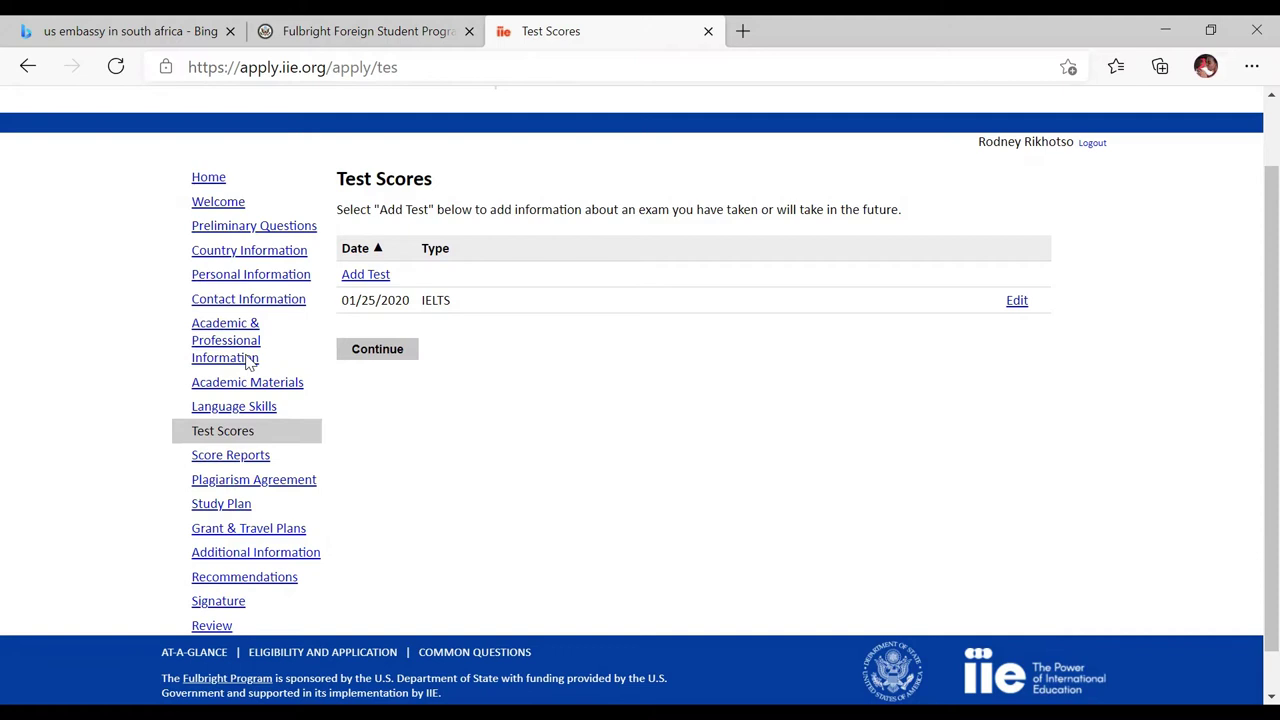
pyautogui.scroll(-1, 249, 362)
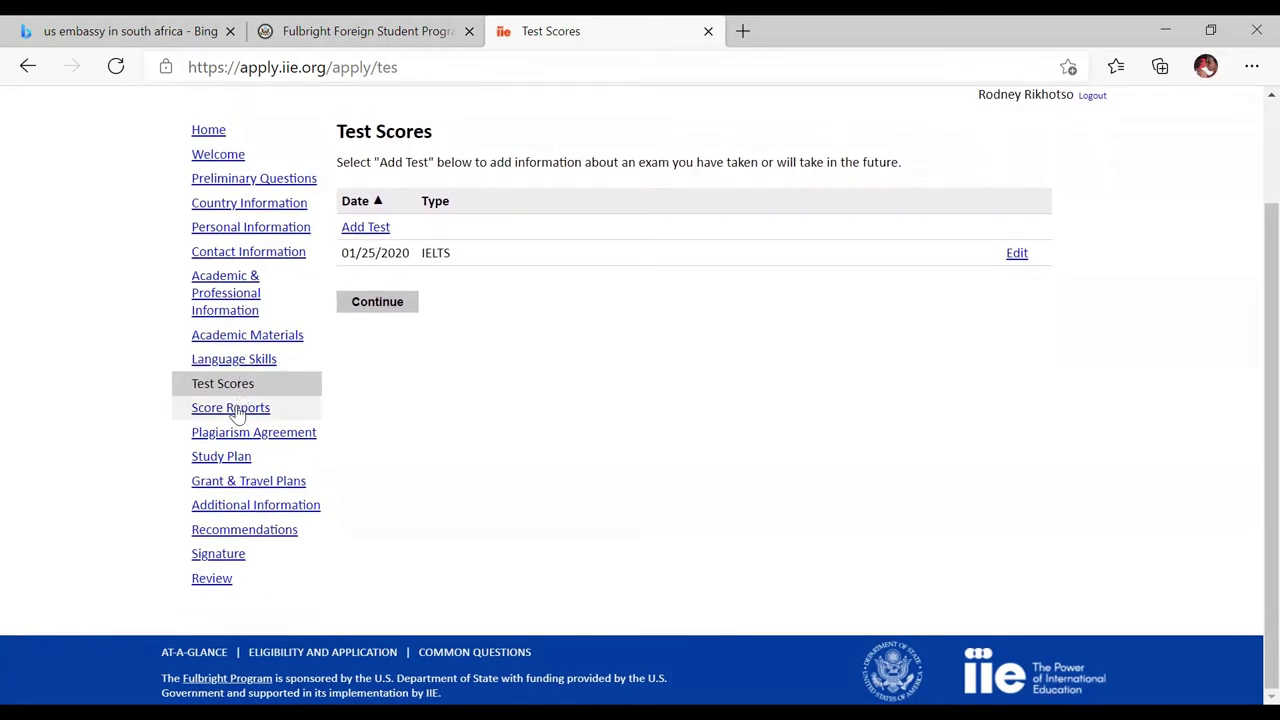
# Check Score Reports, then scroll the Plagiarism Agreement down to its consequences question answered Yes.
pyautogui.click(237, 410)
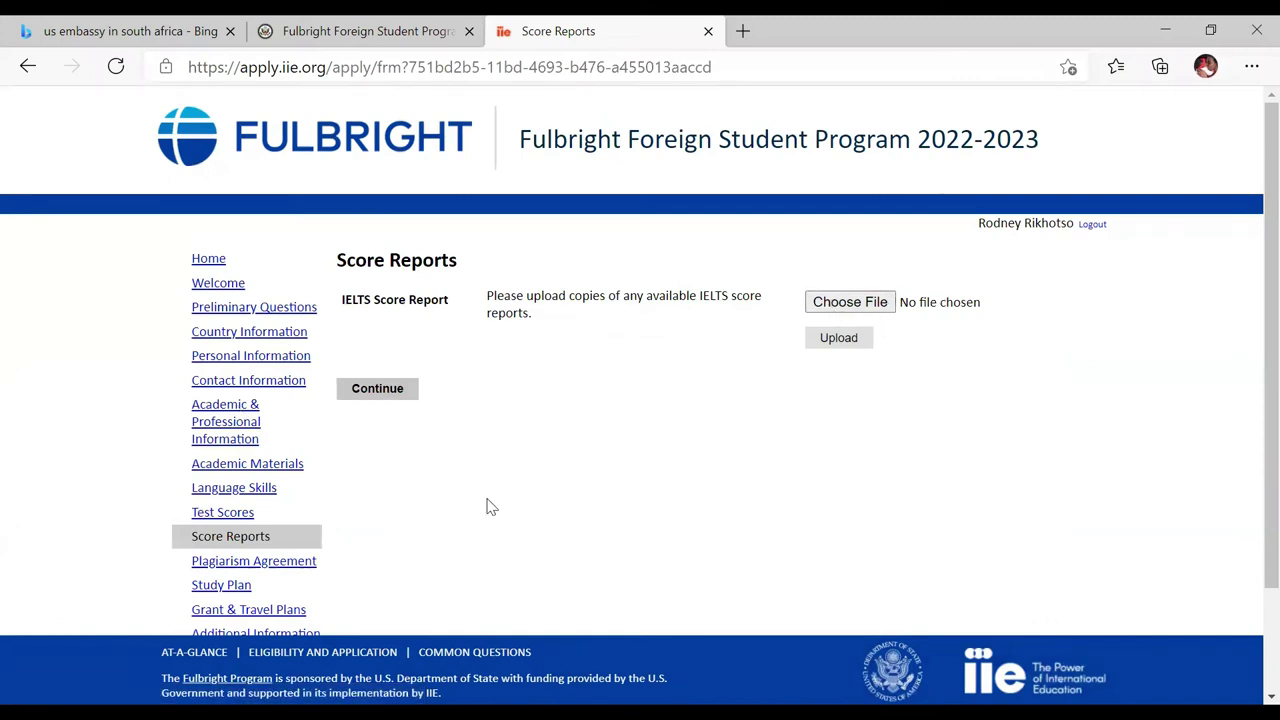
pyautogui.scroll(-3, 488, 507)
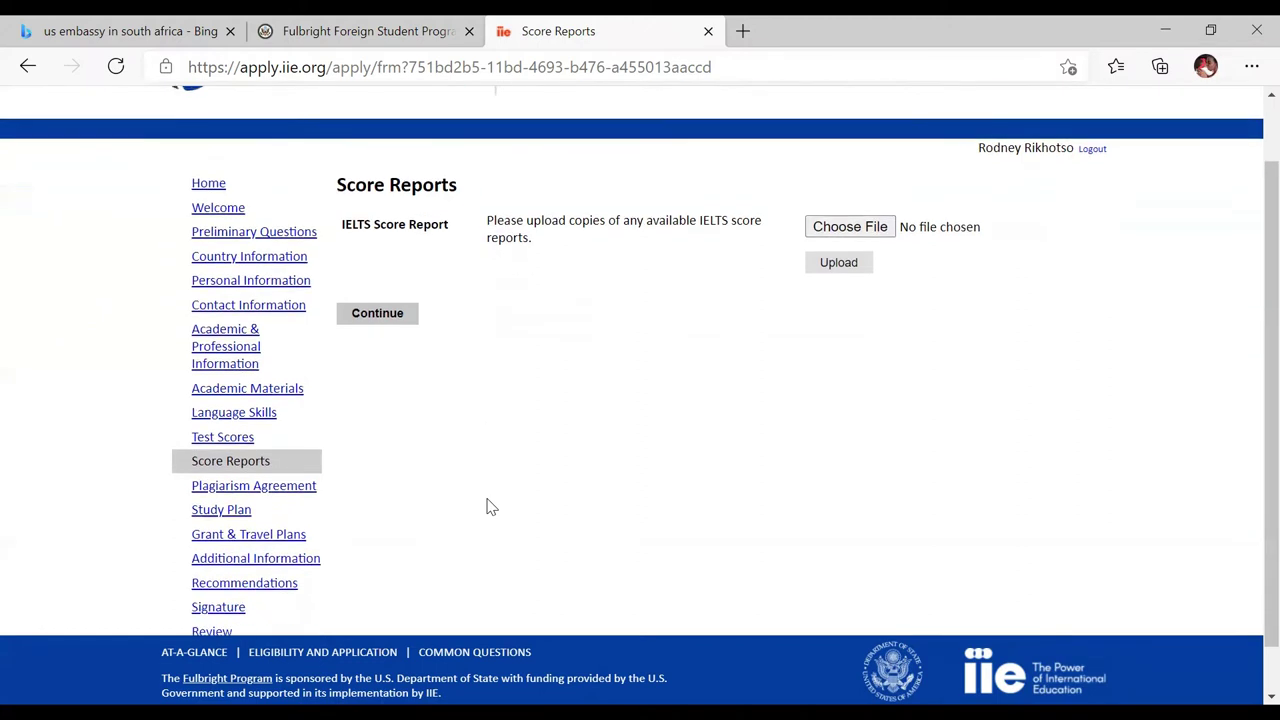
pyautogui.click(304, 436)
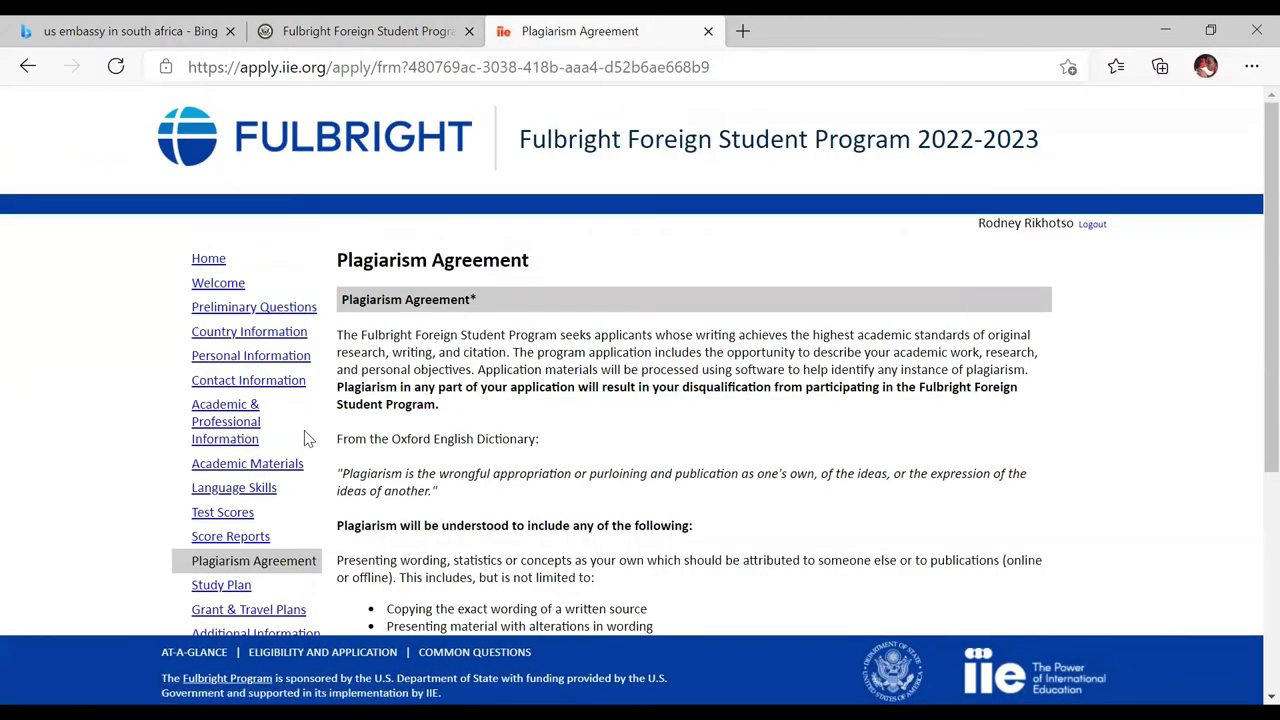
pyautogui.scroll(-5, 307, 438)
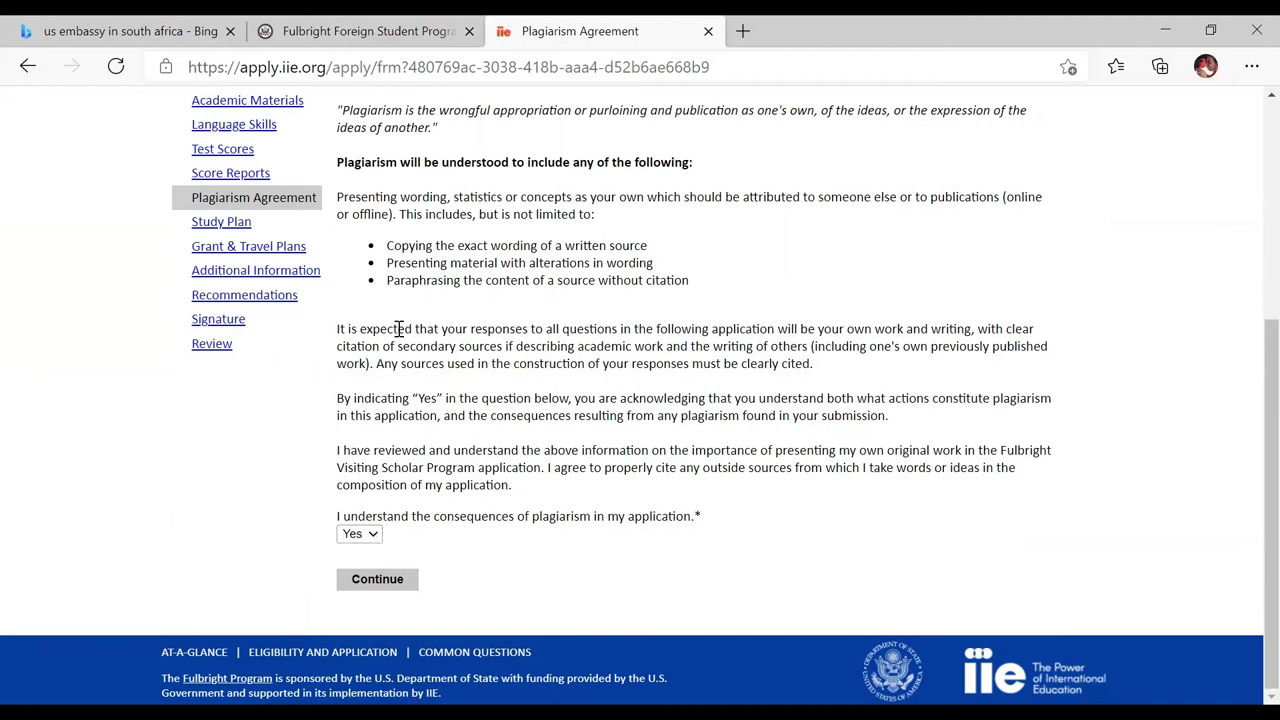
# Scroll the Study Plan from degree objective through the writing sample to three blank University Preferences.
pyautogui.click(248, 228)
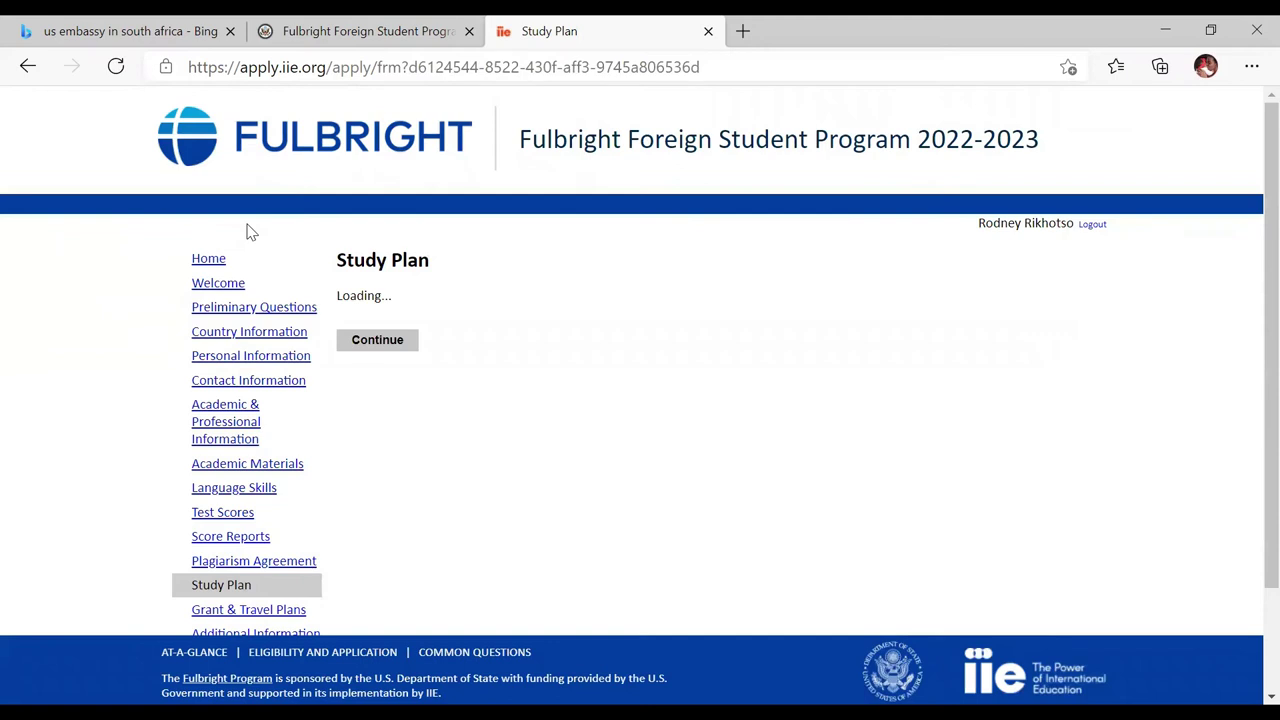
pyautogui.scroll(-1, 508, 266)
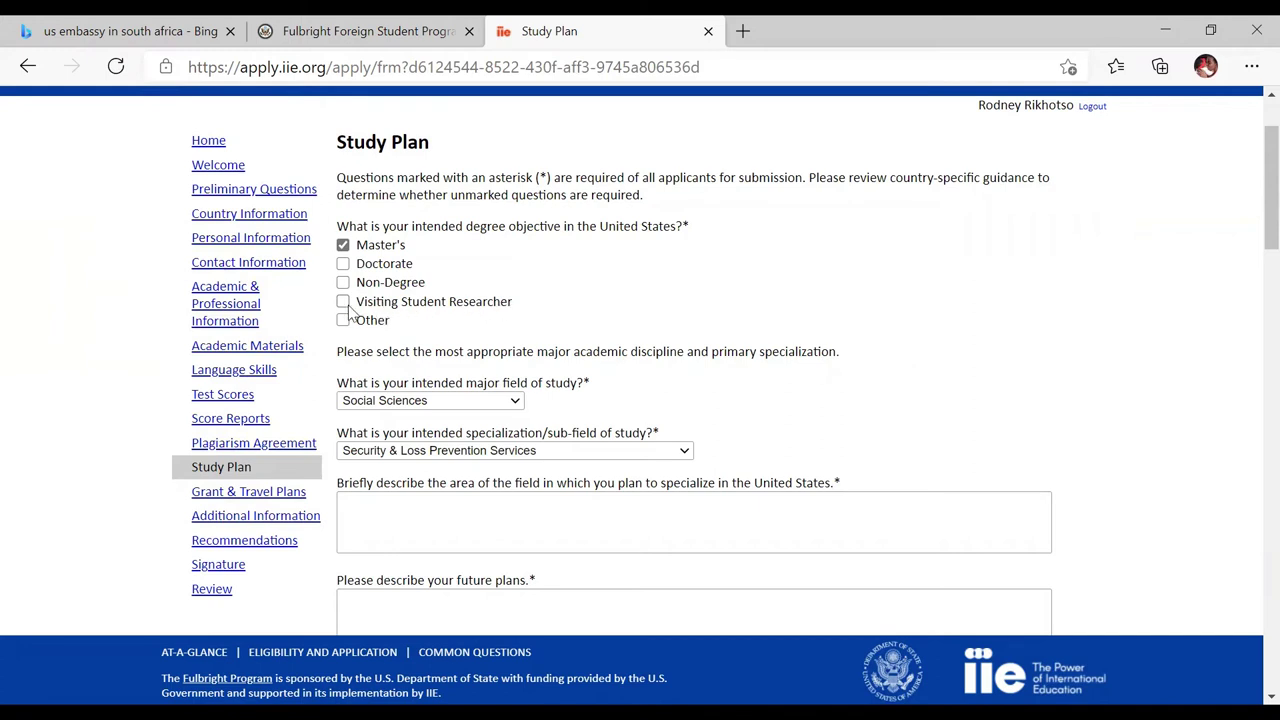
pyautogui.scroll(-1, 528, 340)
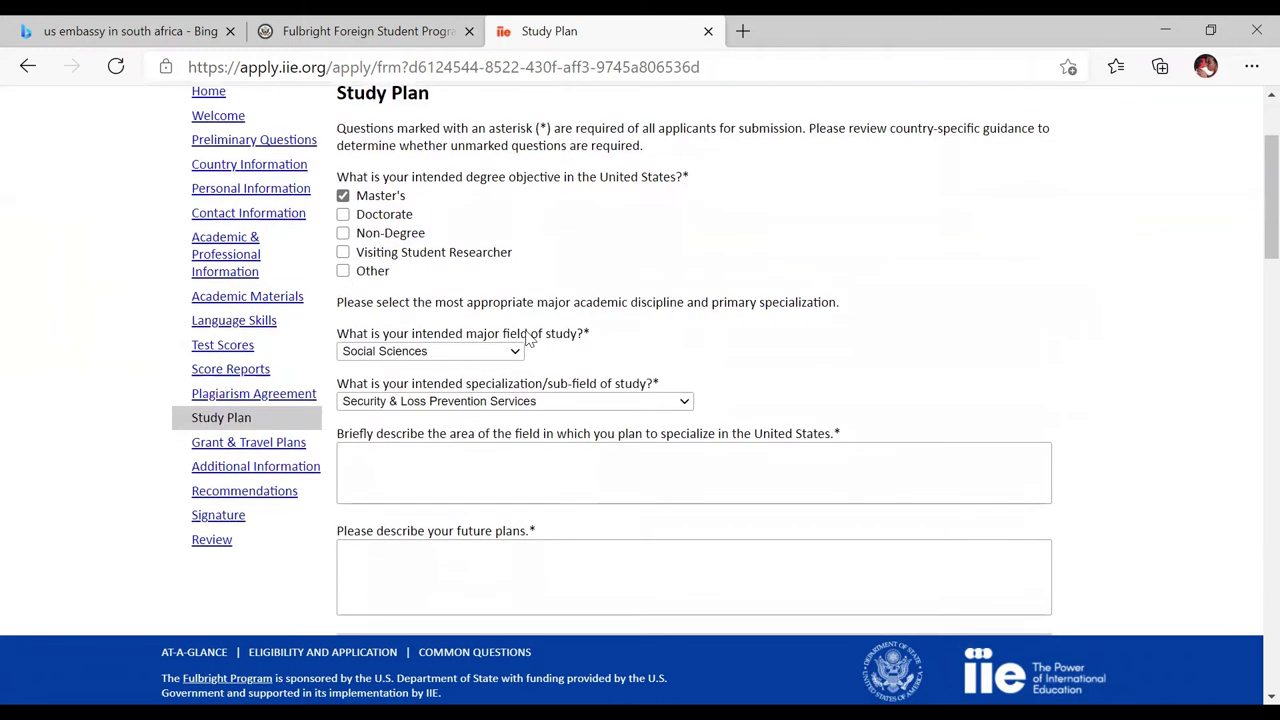
pyautogui.scroll(-2, 528, 340)
pyautogui.scroll(-1, 600, 283)
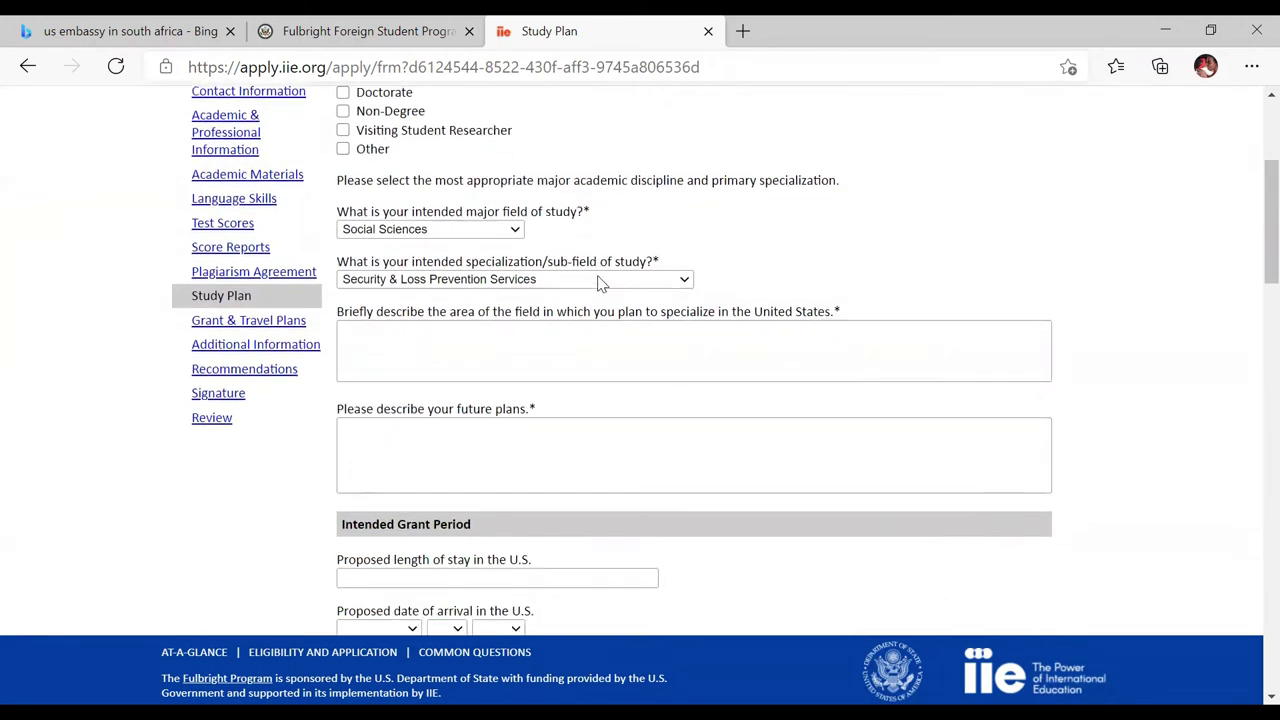
pyautogui.scroll(-1, 600, 283)
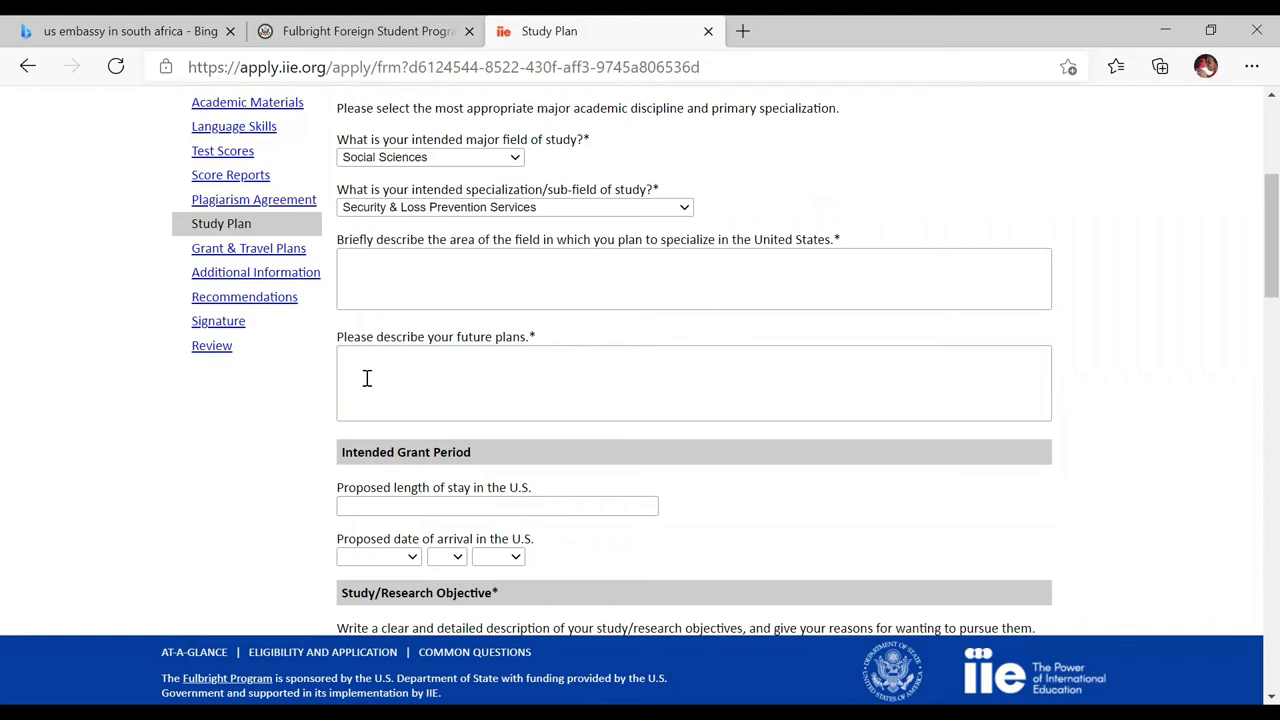
pyautogui.scroll(-3, 633, 374)
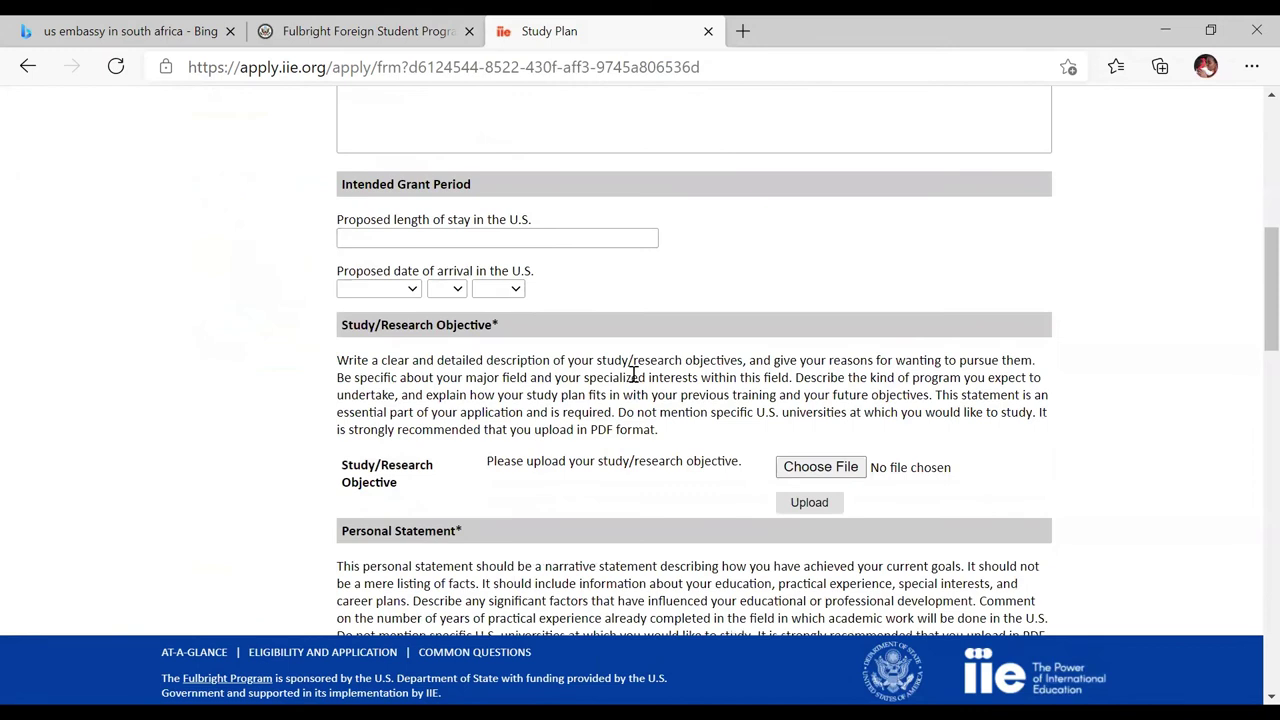
pyautogui.scroll(-1, 633, 374)
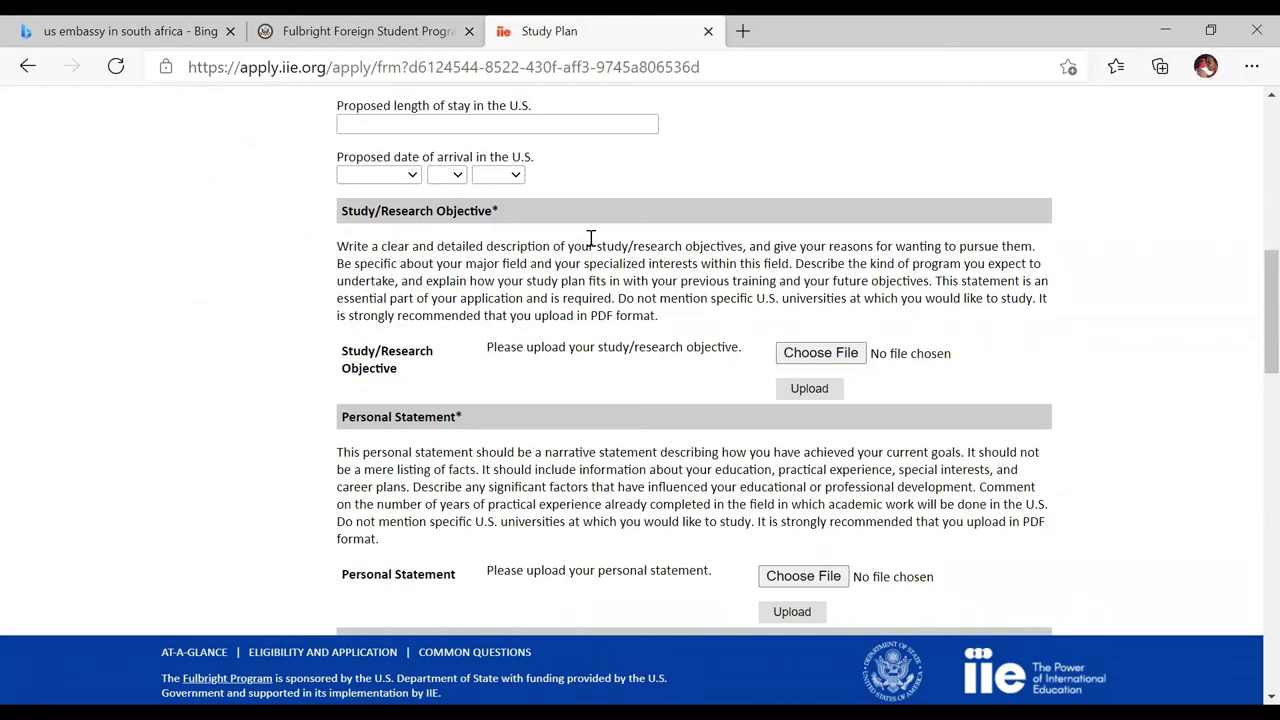
pyautogui.scroll(-2, 590, 238)
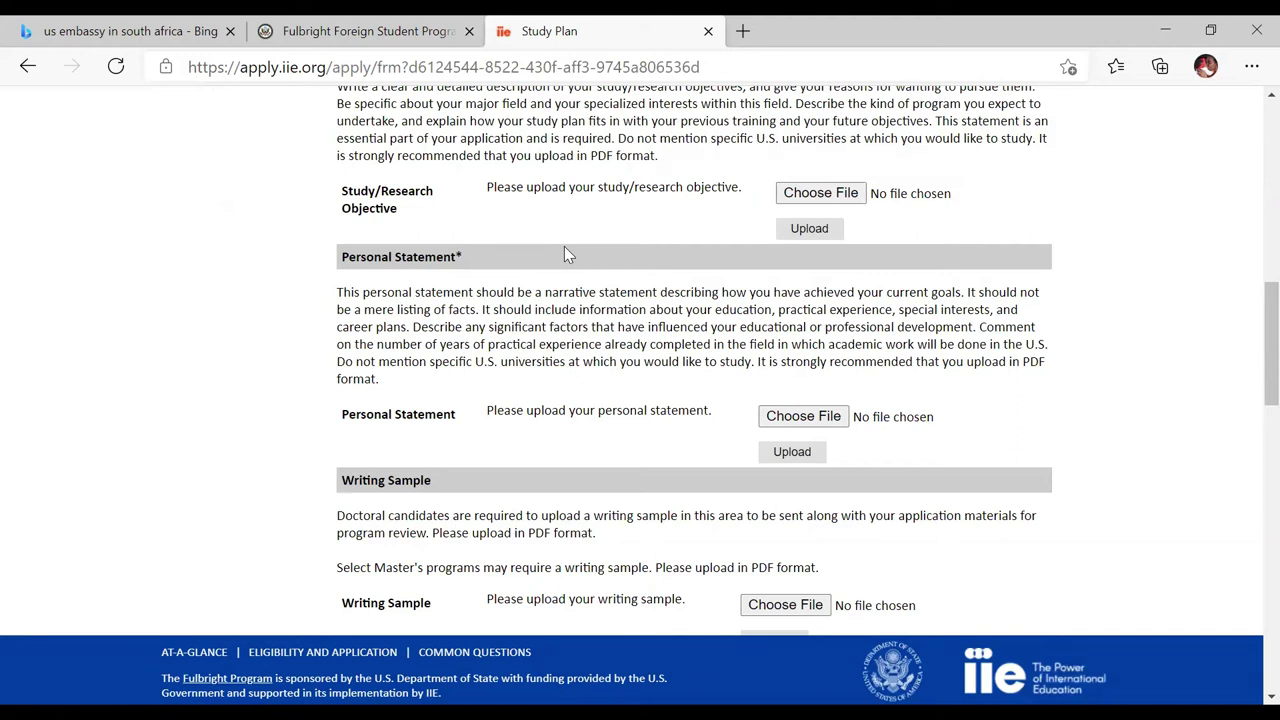
pyautogui.scroll(-1, 564, 254)
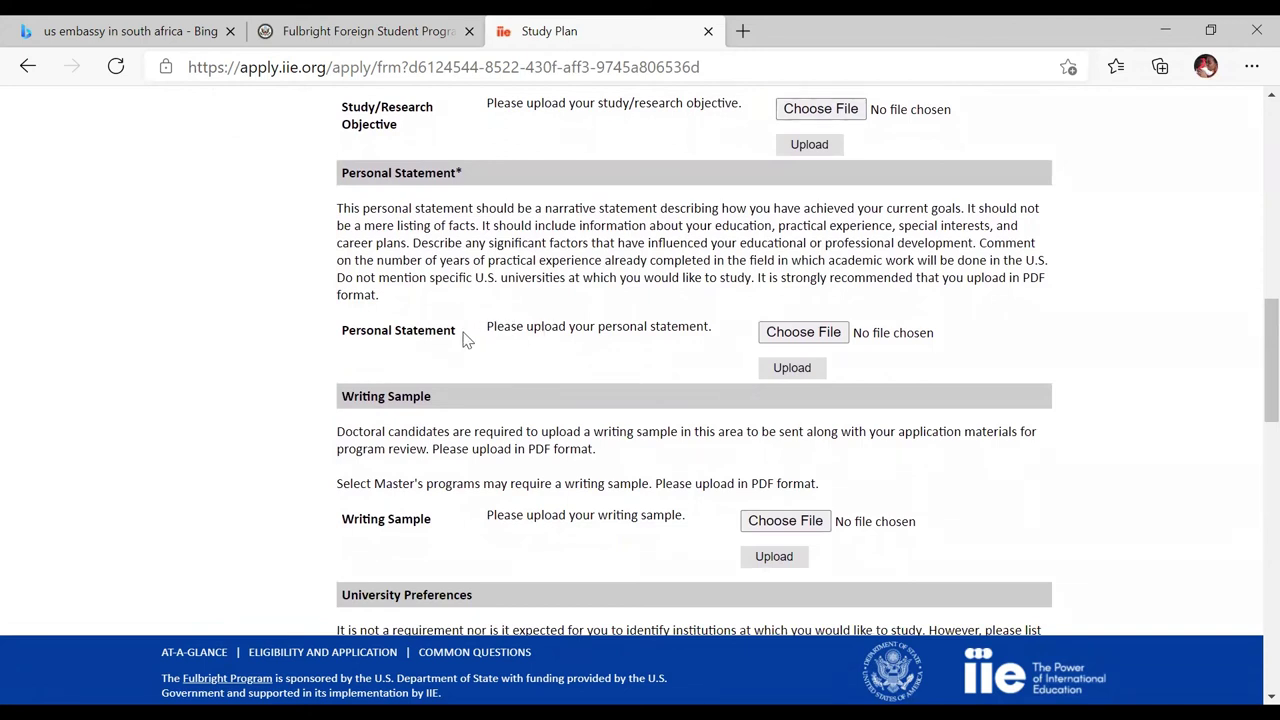
pyautogui.scroll(-1, 463, 338)
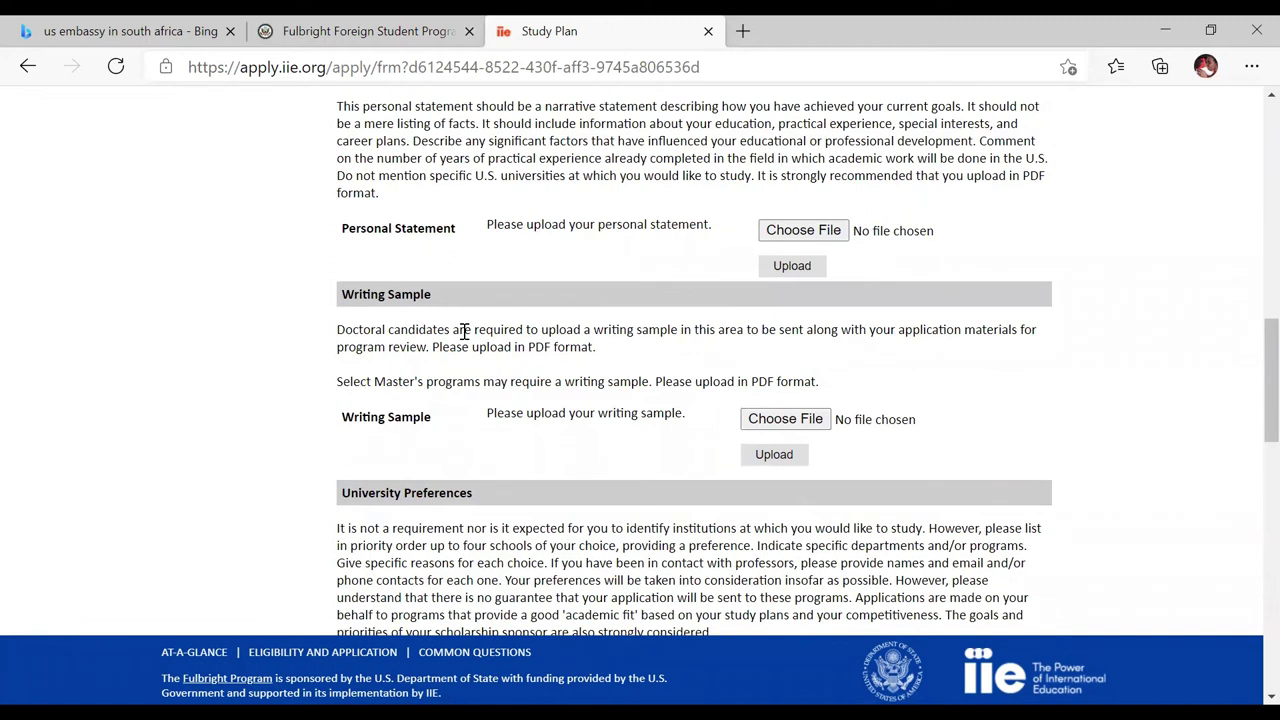
pyautogui.scroll(-1, 463, 335)
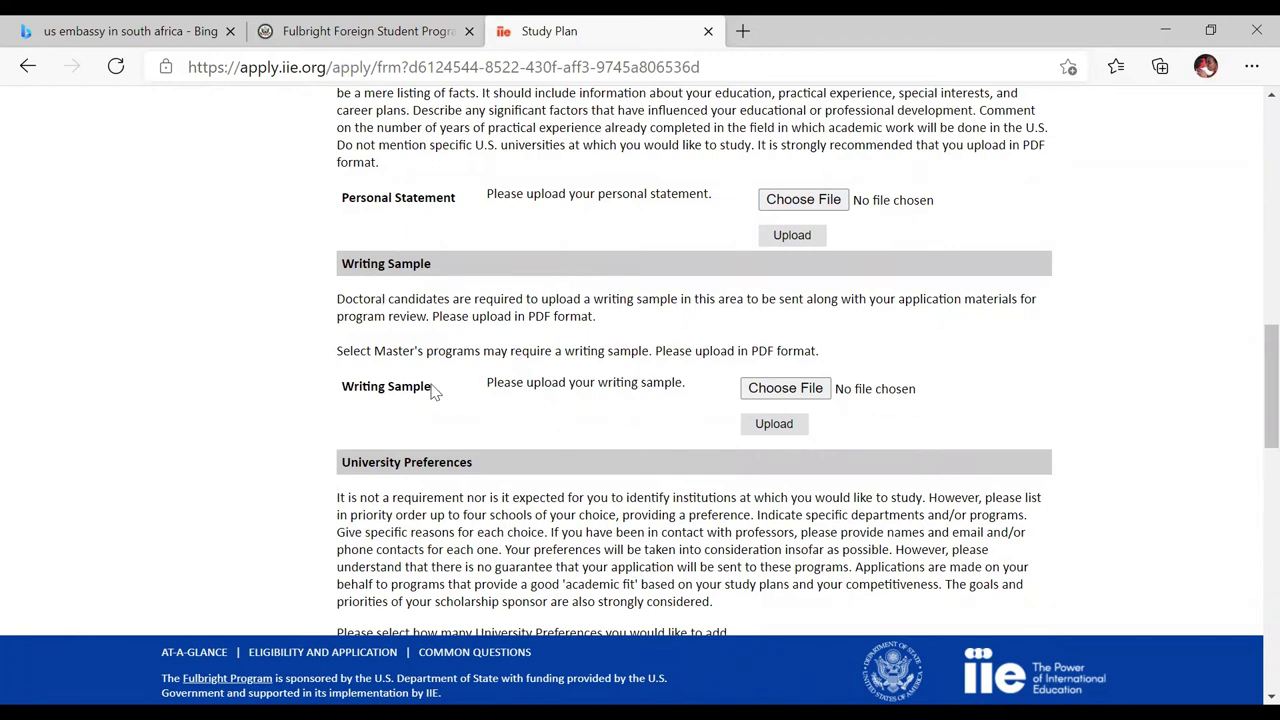
pyautogui.scroll(-4, 350, 378)
pyautogui.scroll(-1, 355, 374)
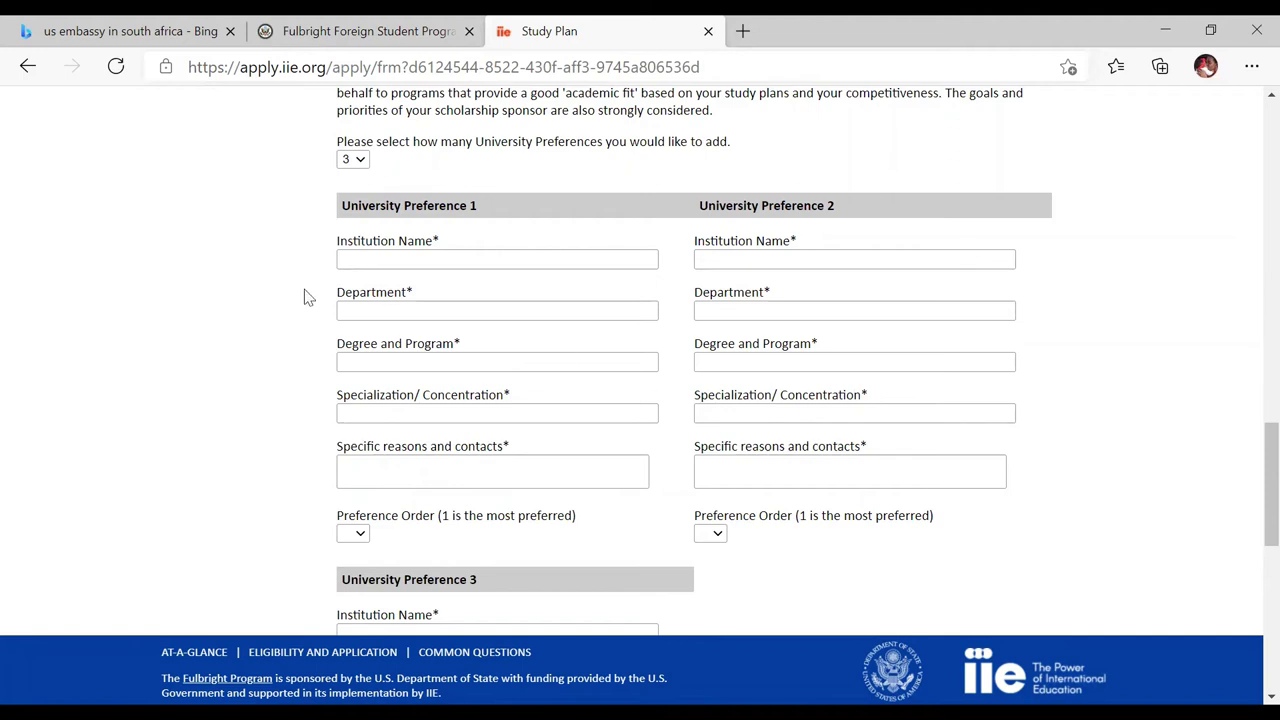
pyautogui.scroll(-2, 168, 368)
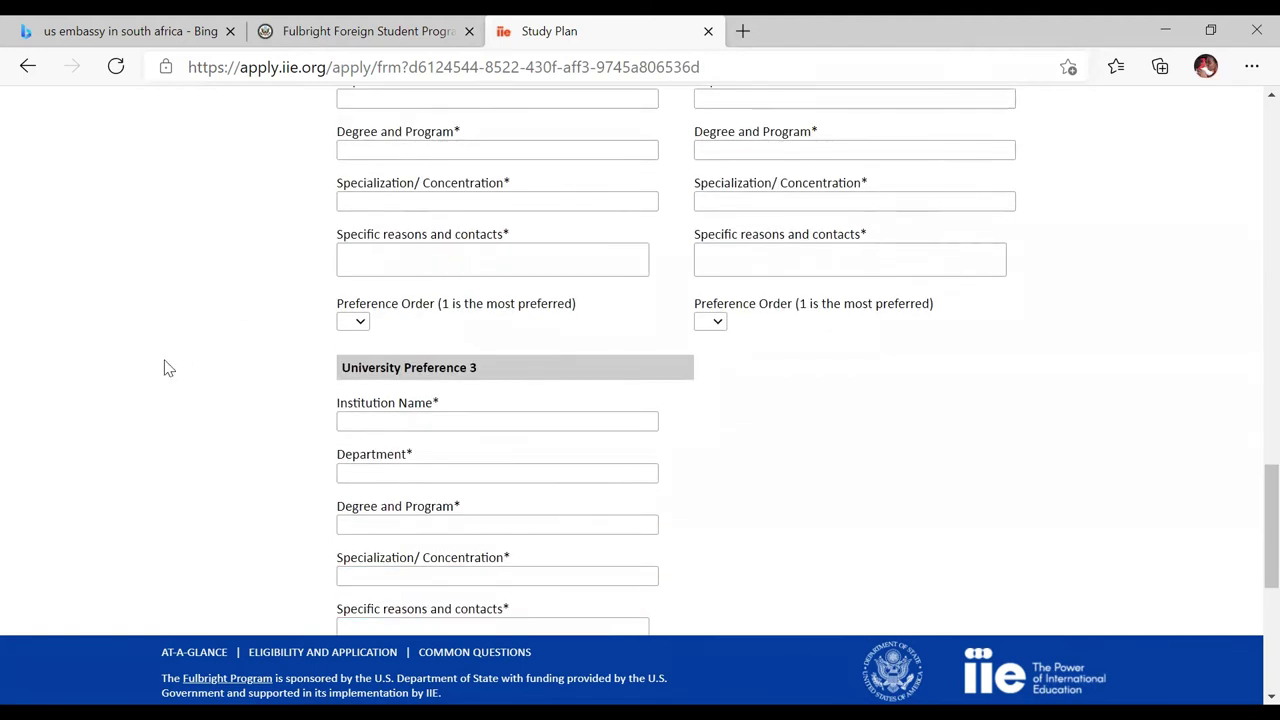
pyautogui.scroll(-2, 168, 368)
pyautogui.scroll(-2, 168, 368)
pyautogui.scroll(-1, 168, 368)
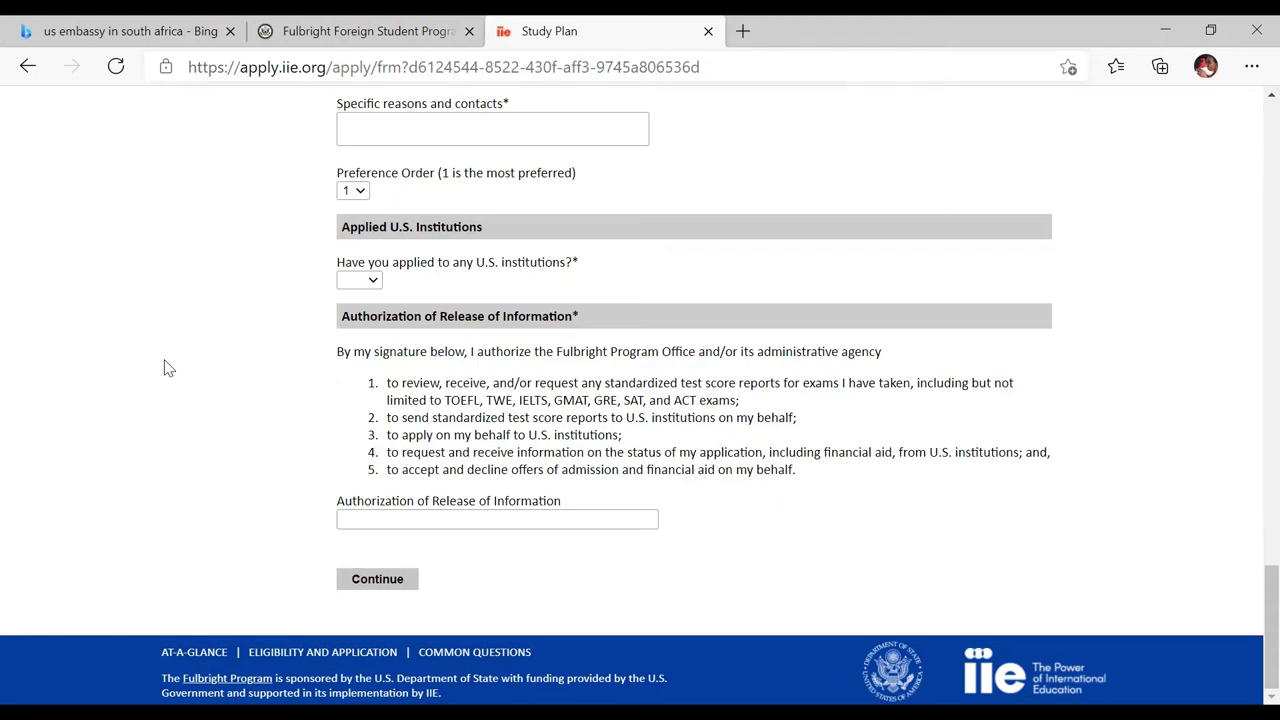
pyautogui.scroll(15, 168, 368)
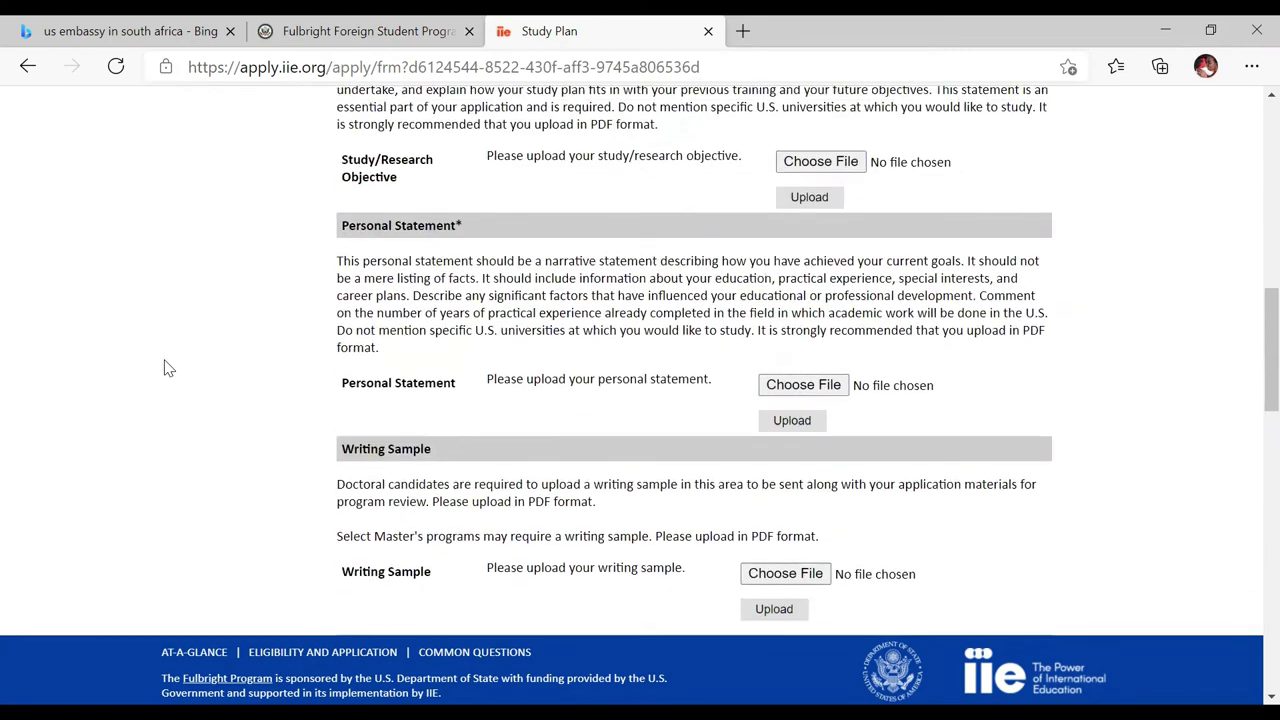
pyautogui.scroll(-15, 168, 368)
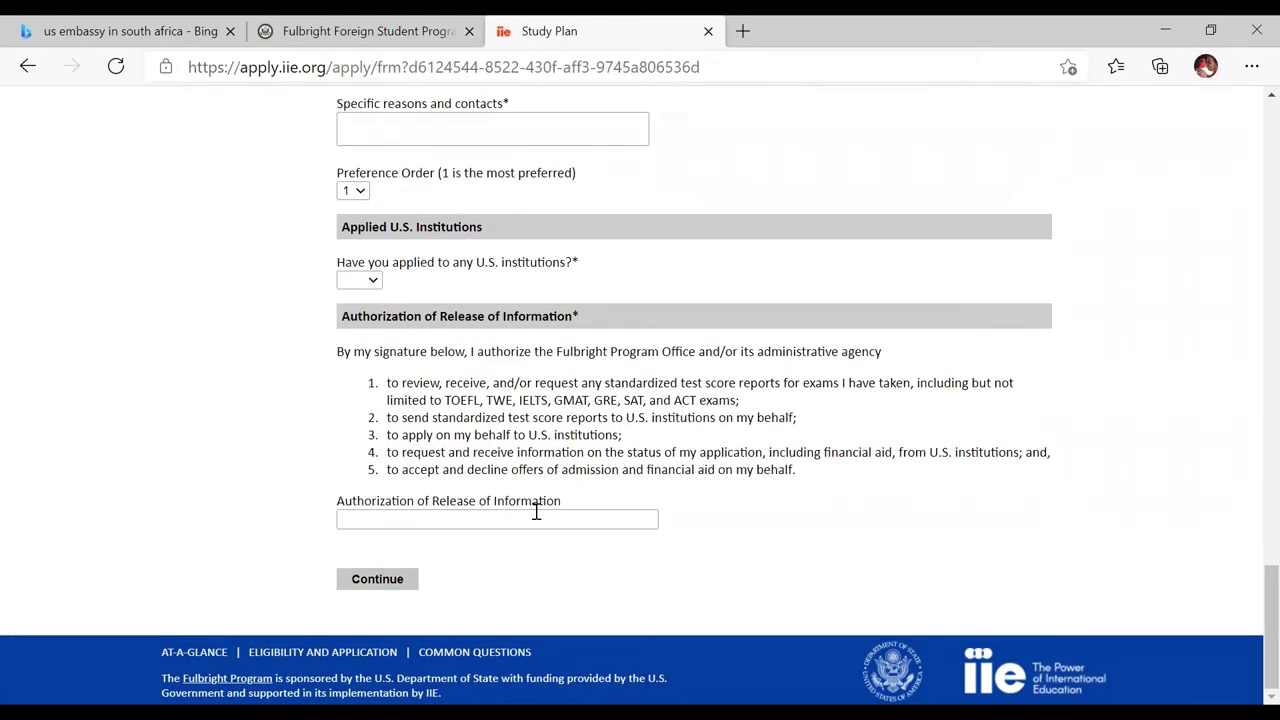
pyautogui.click(488, 518)
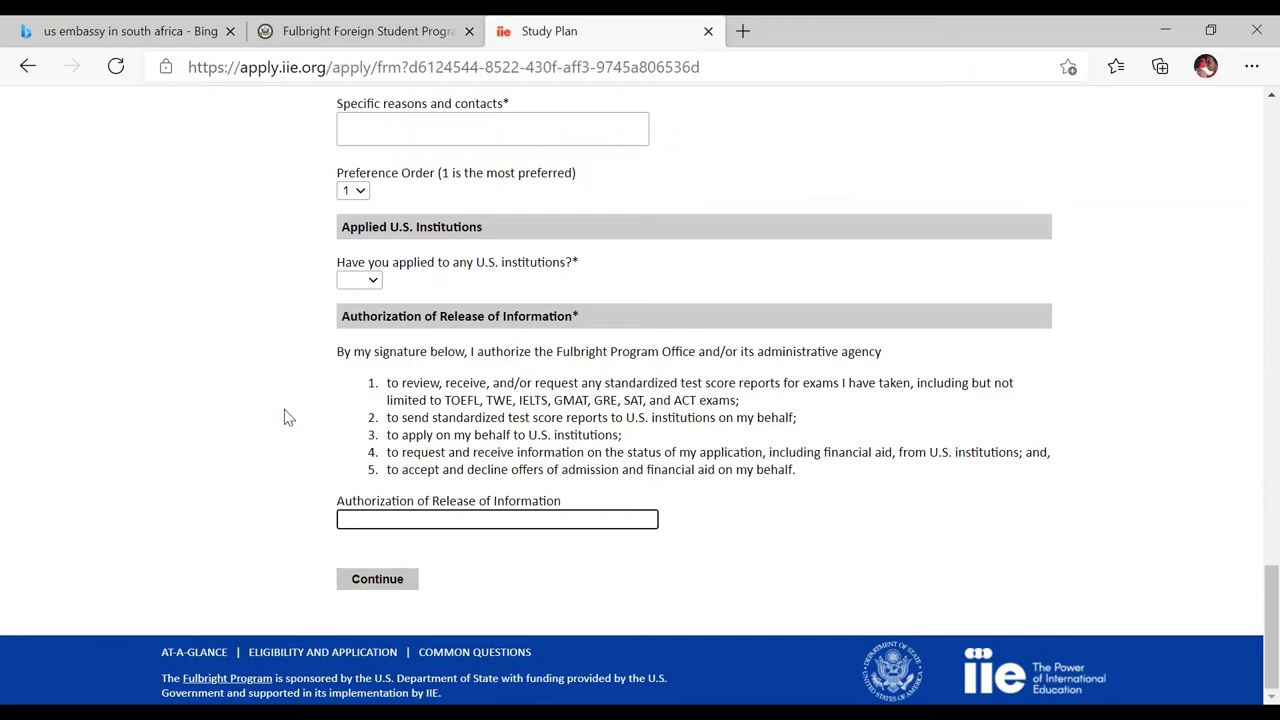
pyautogui.scroll(15, 284, 410)
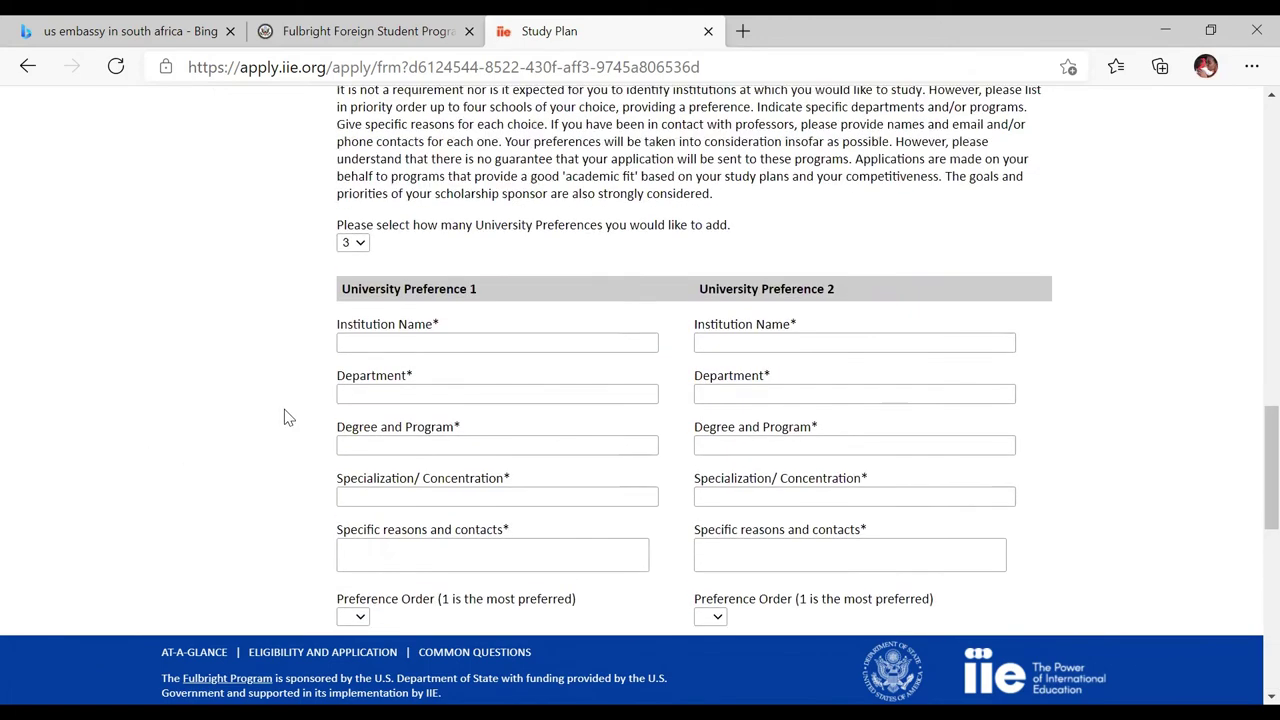
pyautogui.scroll(3, 284, 409)
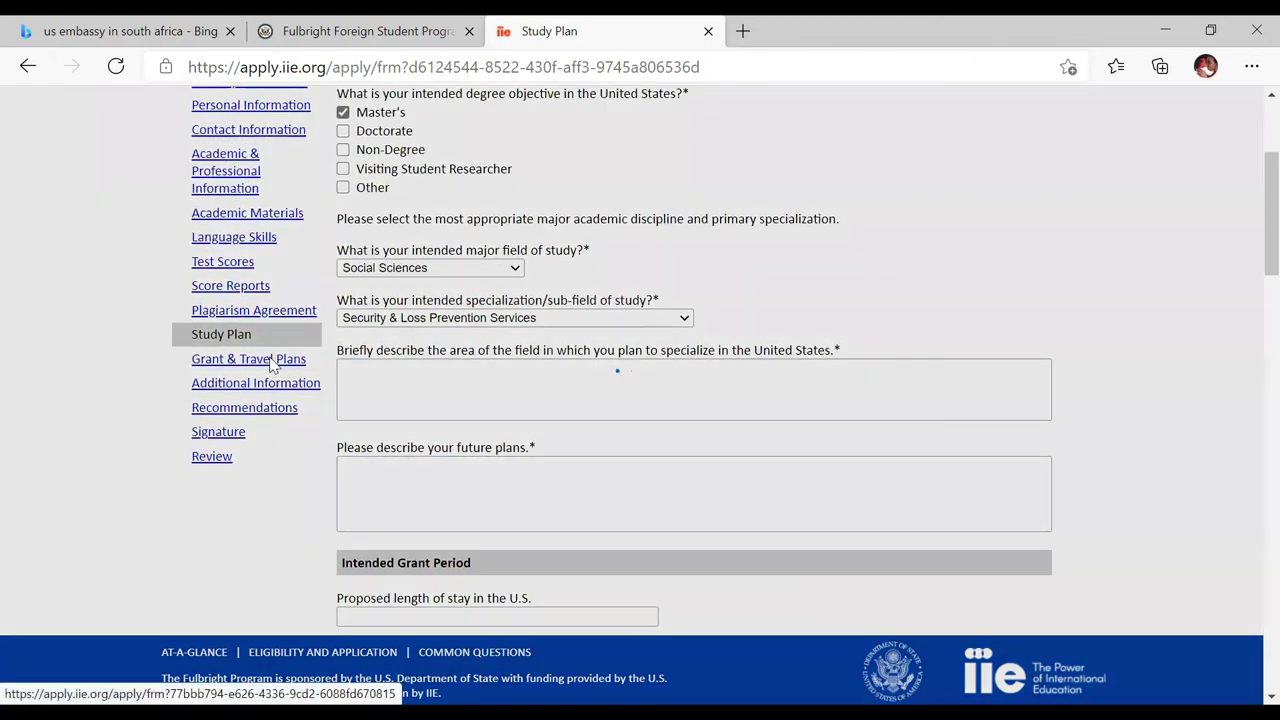
# Review the Grant & Travel Plans funding, travel and dependents questions, then move to Additional Information.
pyautogui.click(272, 360)
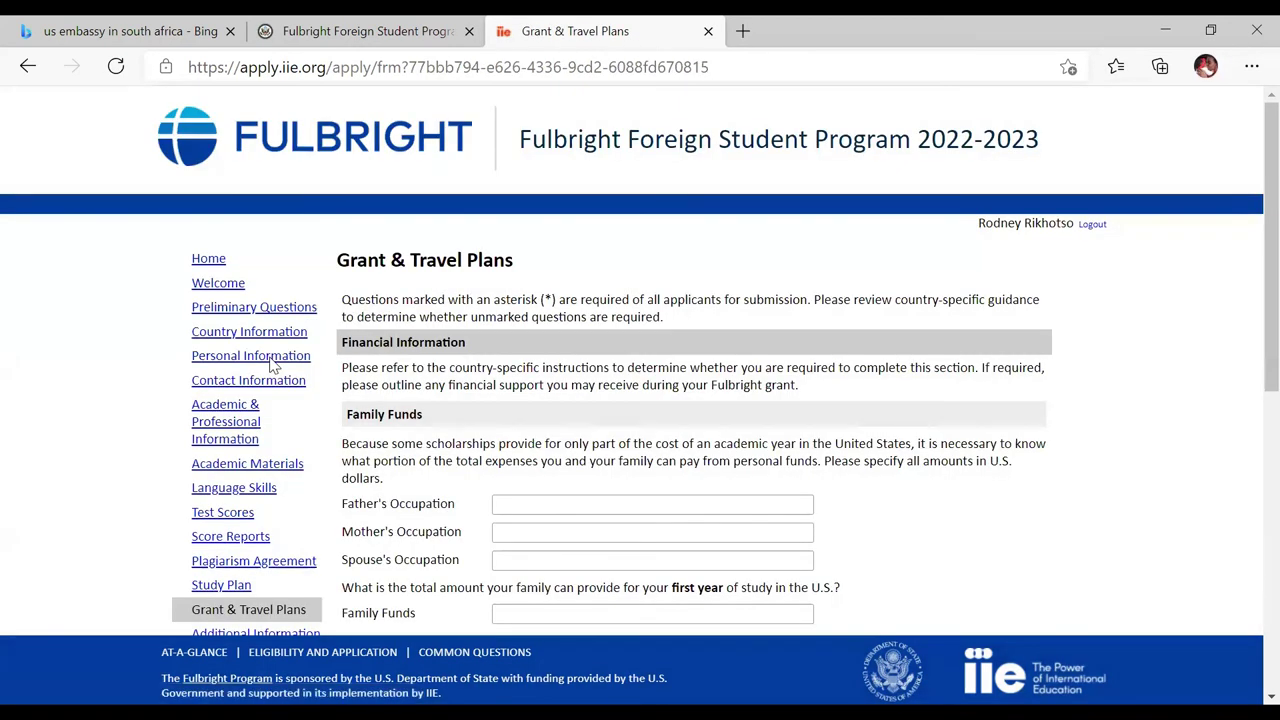
pyautogui.scroll(-4, 270, 365)
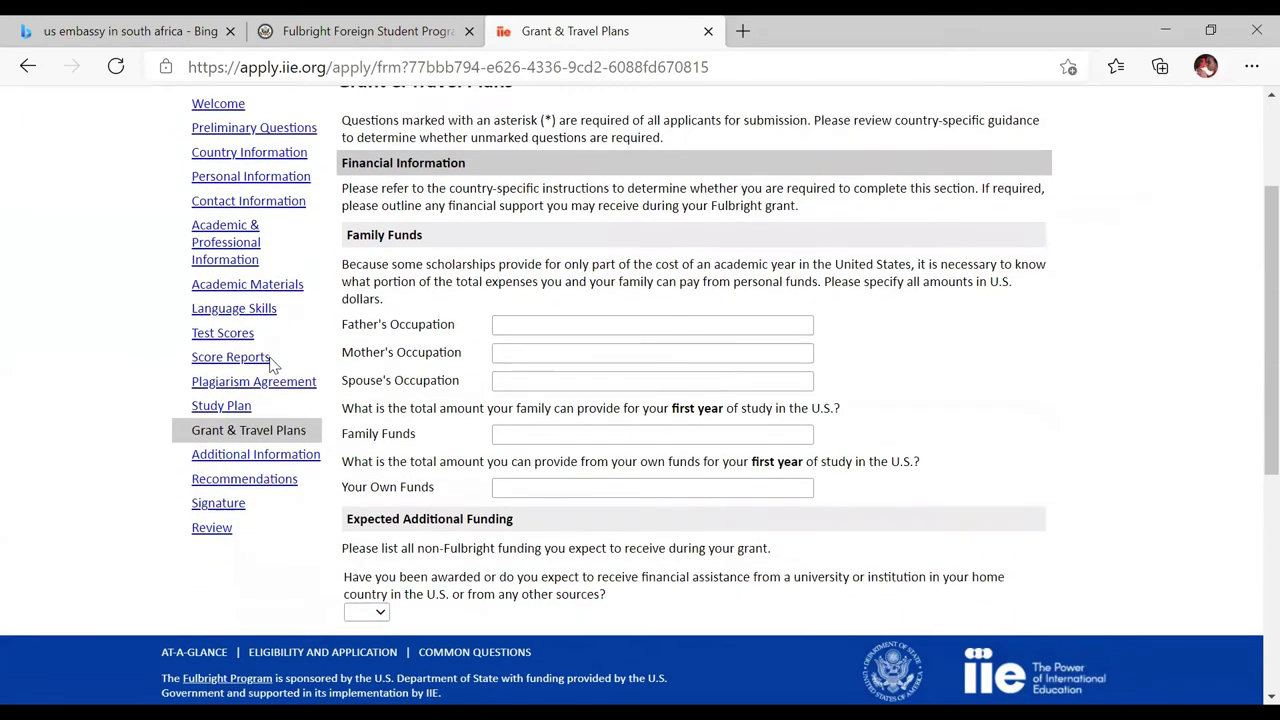
pyautogui.scroll(-3, 270, 365)
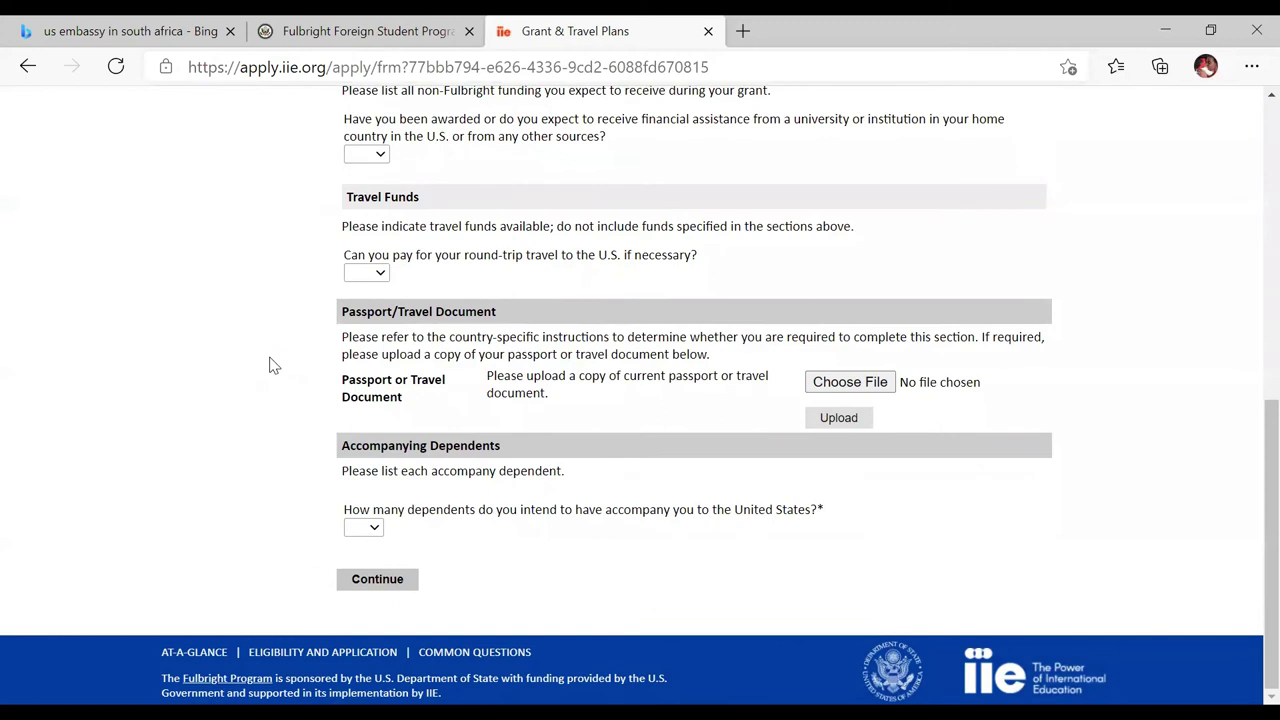
pyautogui.scroll(3, 270, 365)
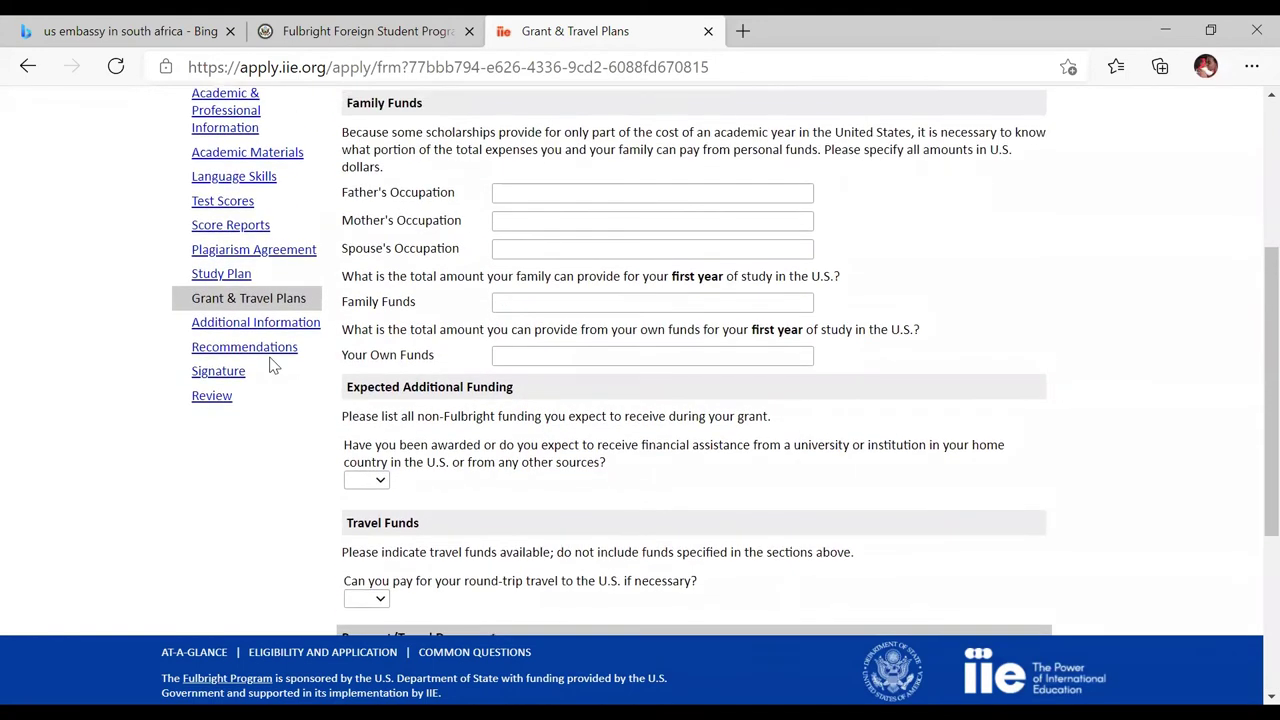
pyautogui.click(251, 323)
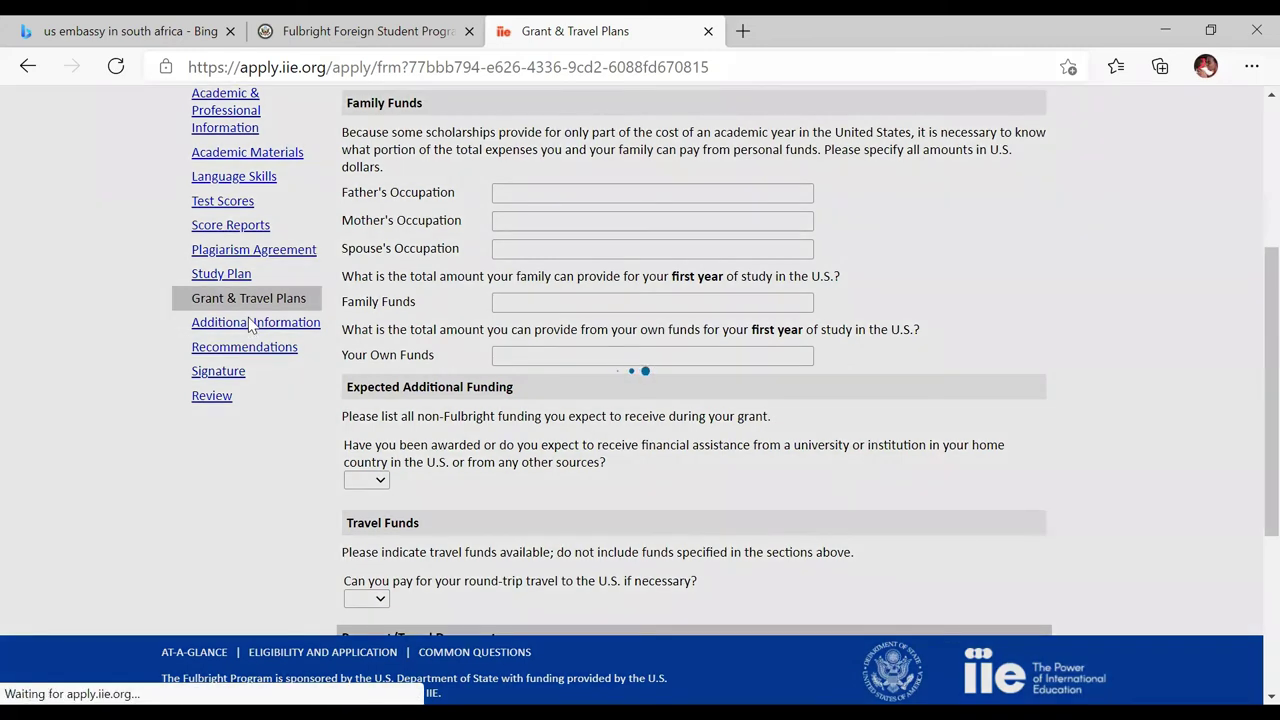
# Scroll through the Additional Information upload fields and Outreach Survey, then back to the top.
pyautogui.scroll(-1, 251, 322)
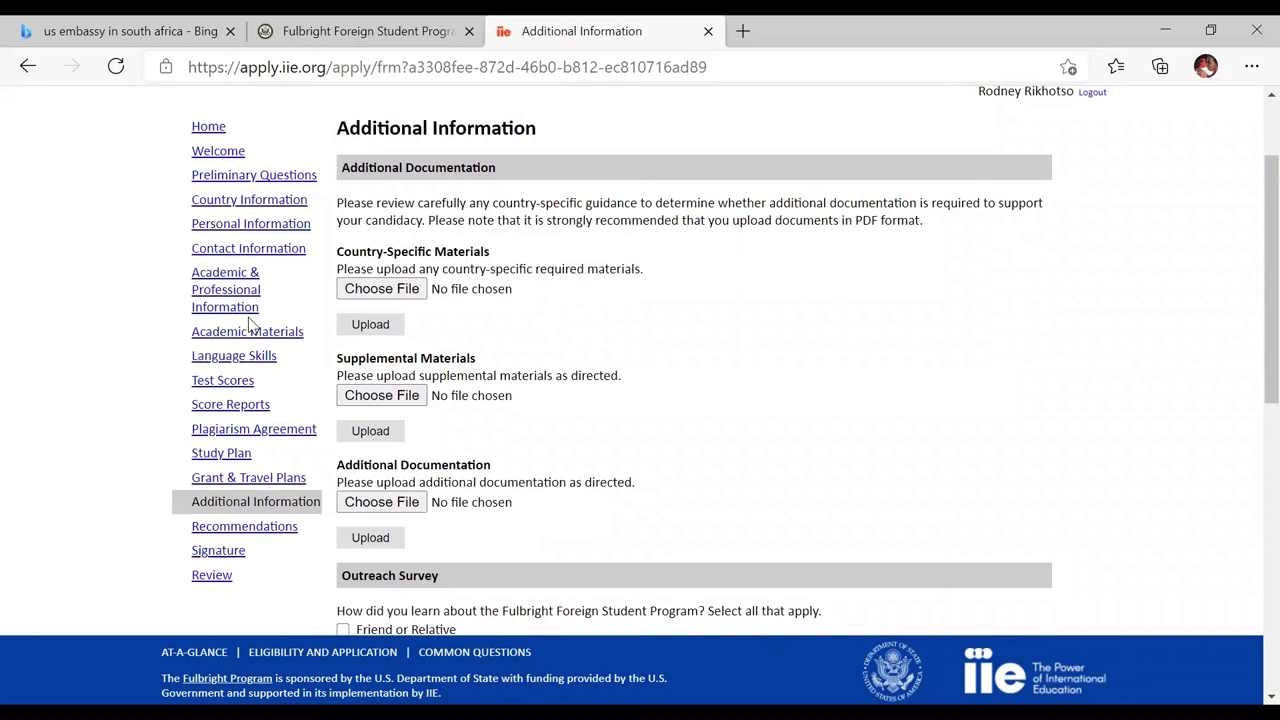
pyautogui.scroll(-3, 251, 323)
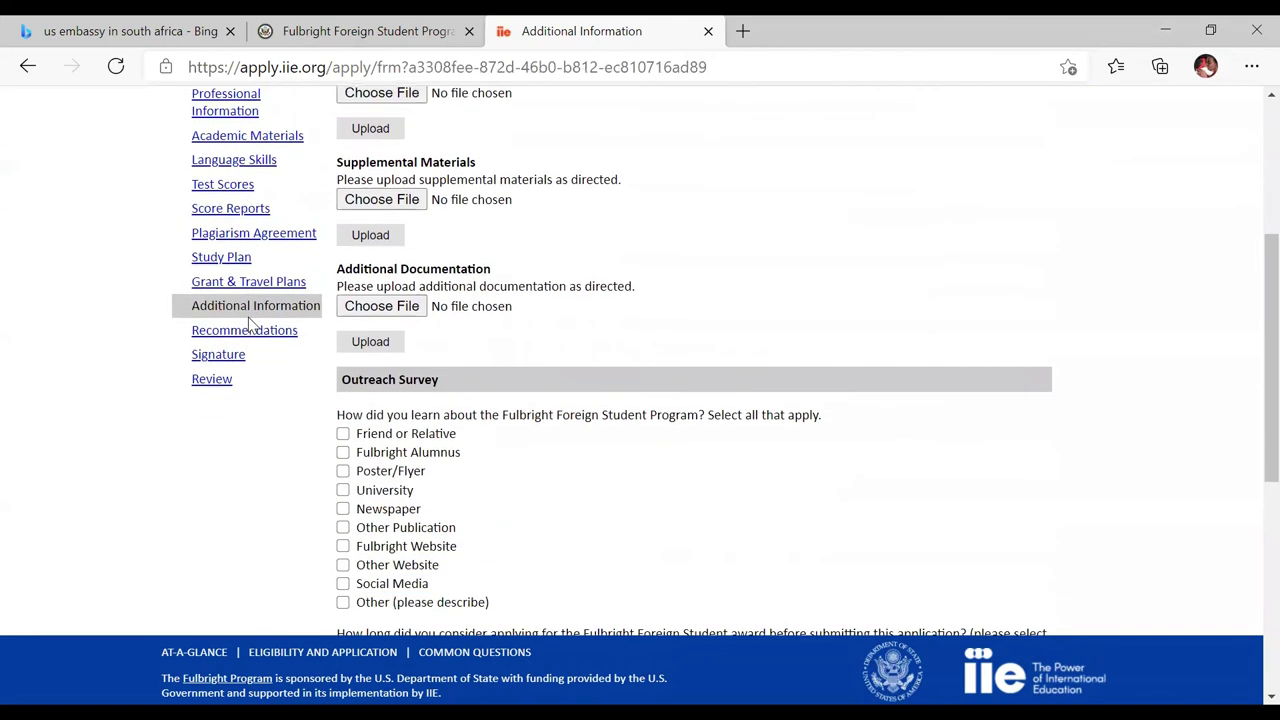
pyautogui.scroll(-2, 253, 325)
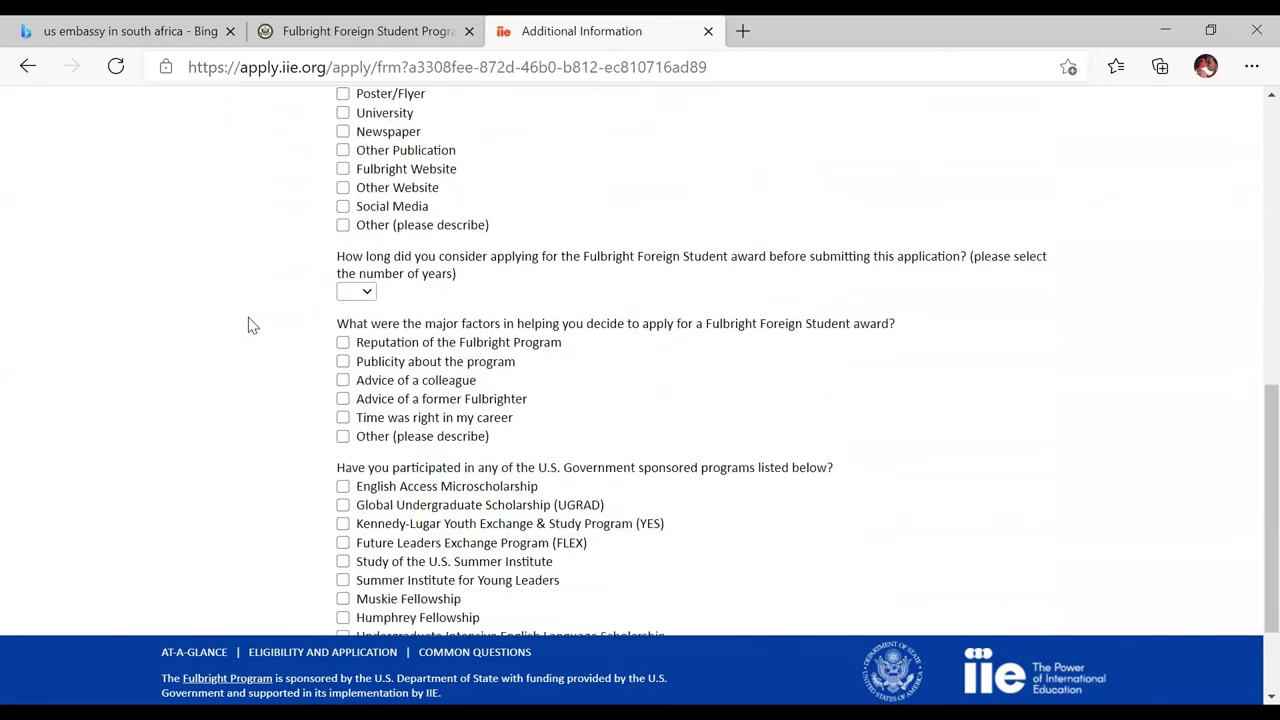
pyautogui.scroll(-2, 253, 325)
pyautogui.scroll(7, 253, 325)
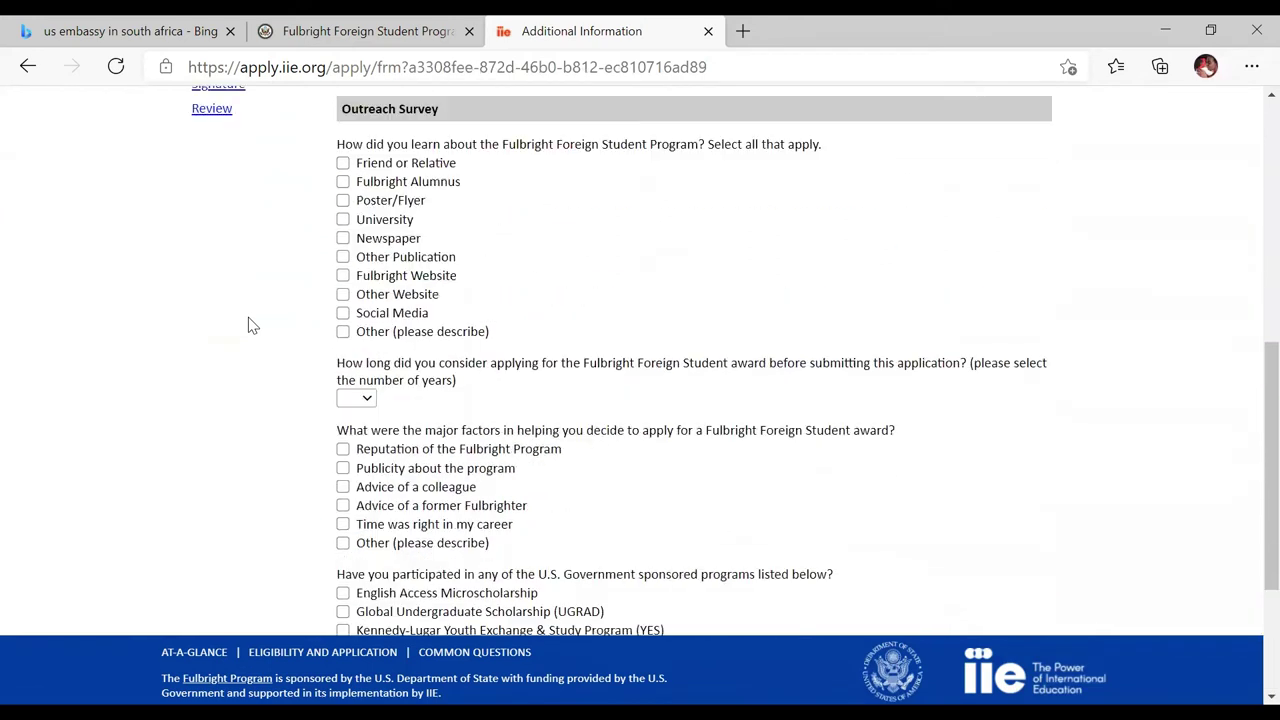
pyautogui.scroll(-4, 253, 325)
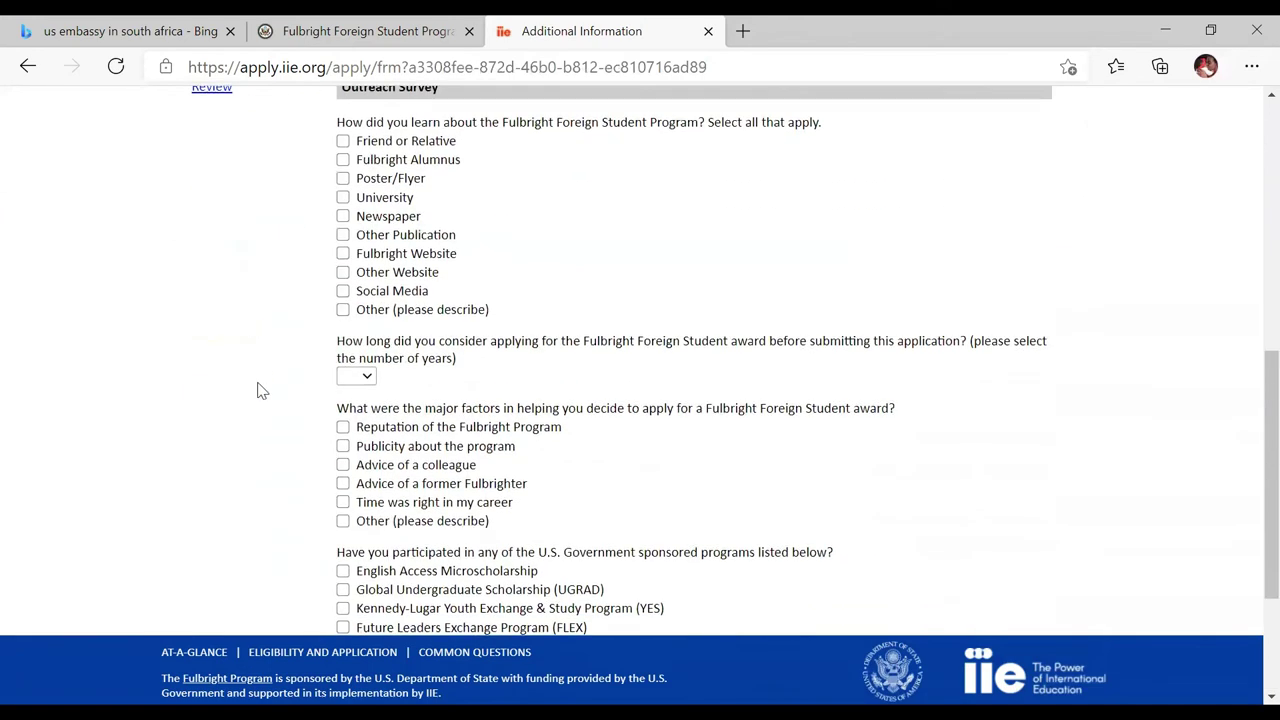
pyautogui.scroll(1, 257, 389)
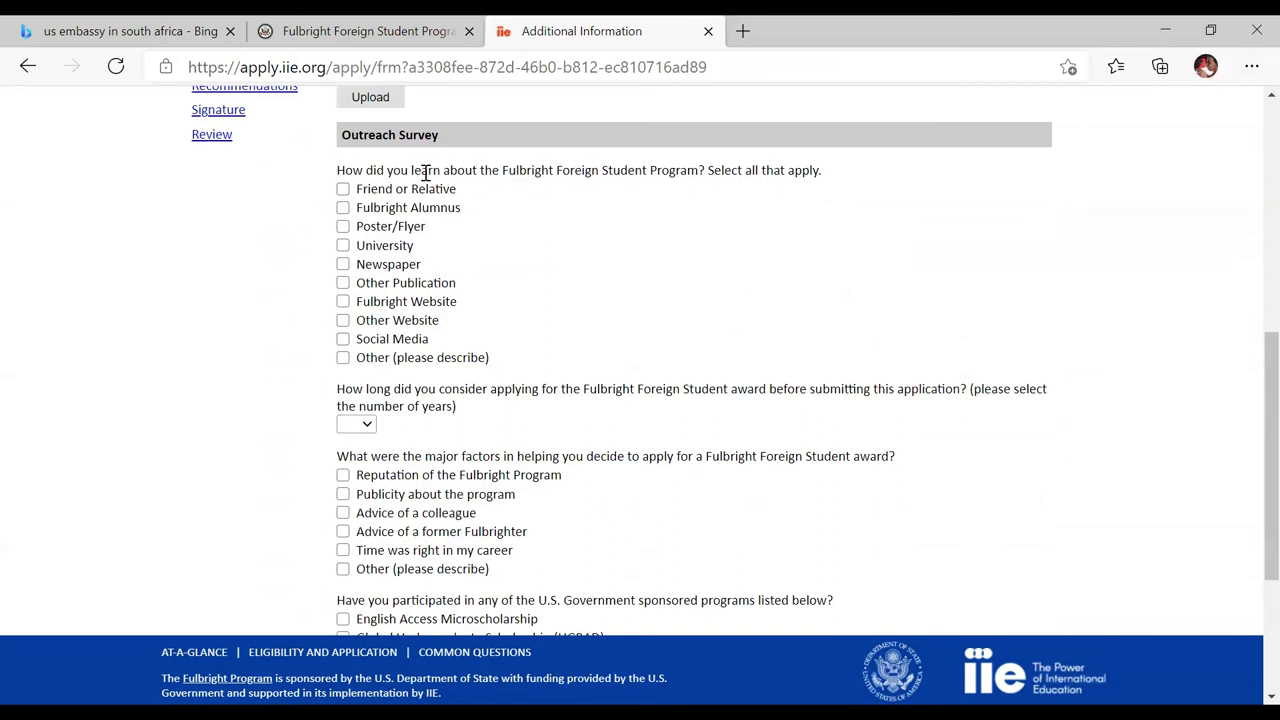
pyautogui.scroll(-1, 250, 307)
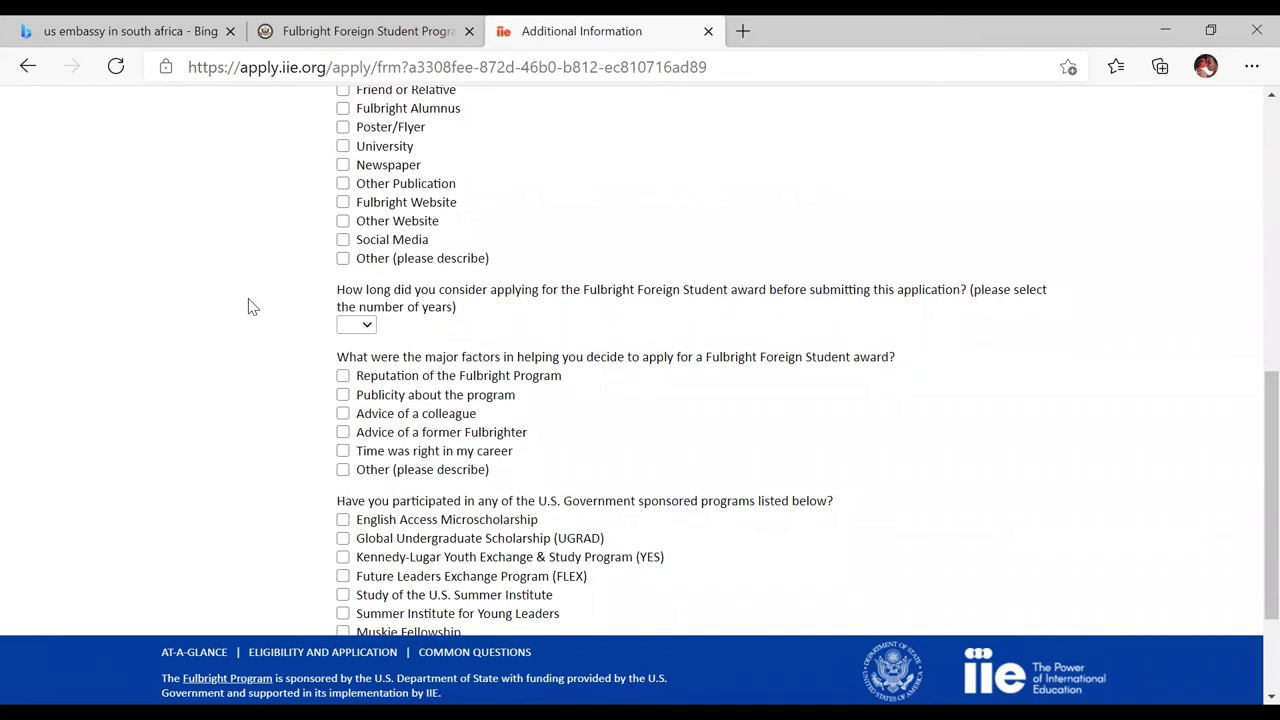
pyautogui.scroll(4, 250, 307)
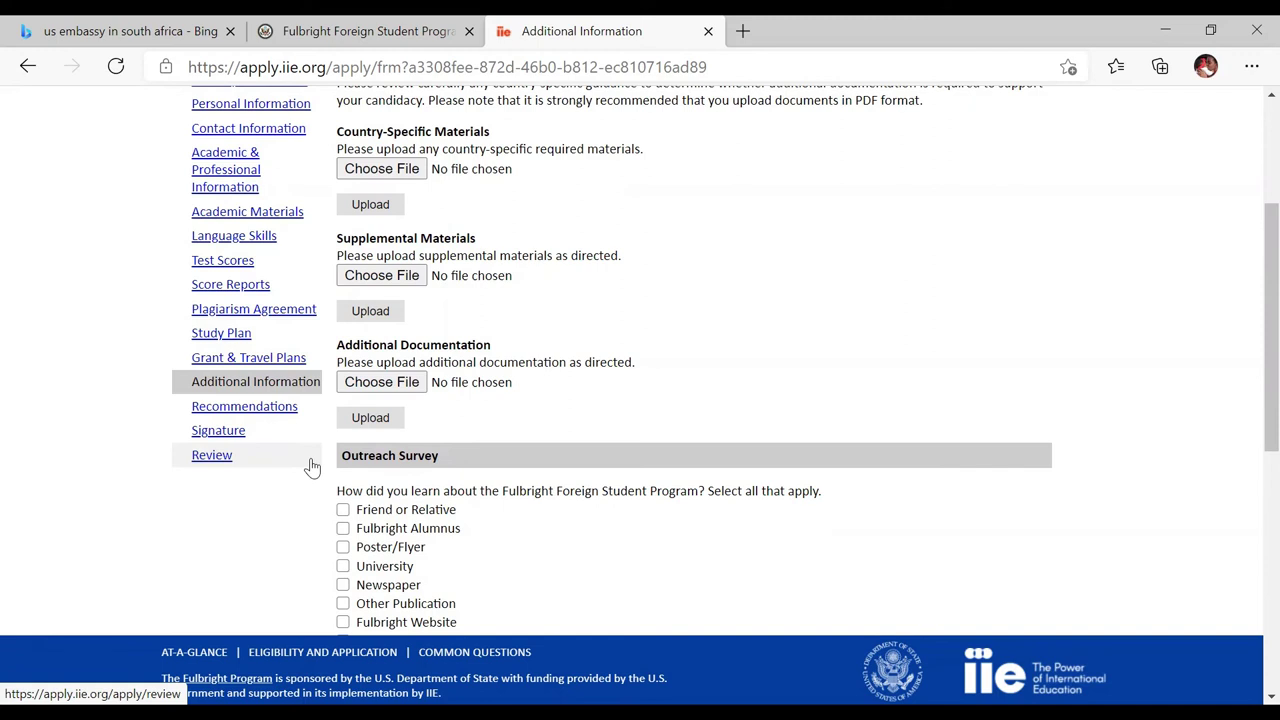
# Open Recommendations and start an Add Recommender form, then cancel it without adding anyone.
pyautogui.click(267, 413)
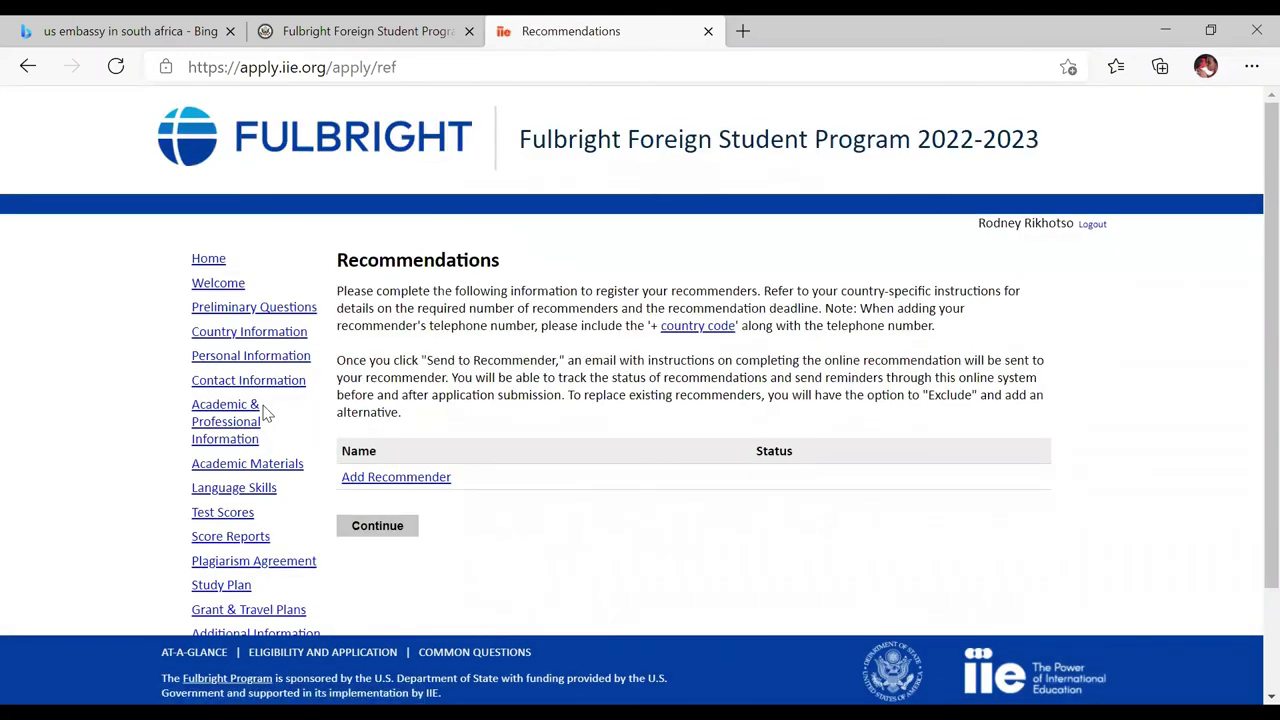
pyautogui.scroll(-2, 267, 413)
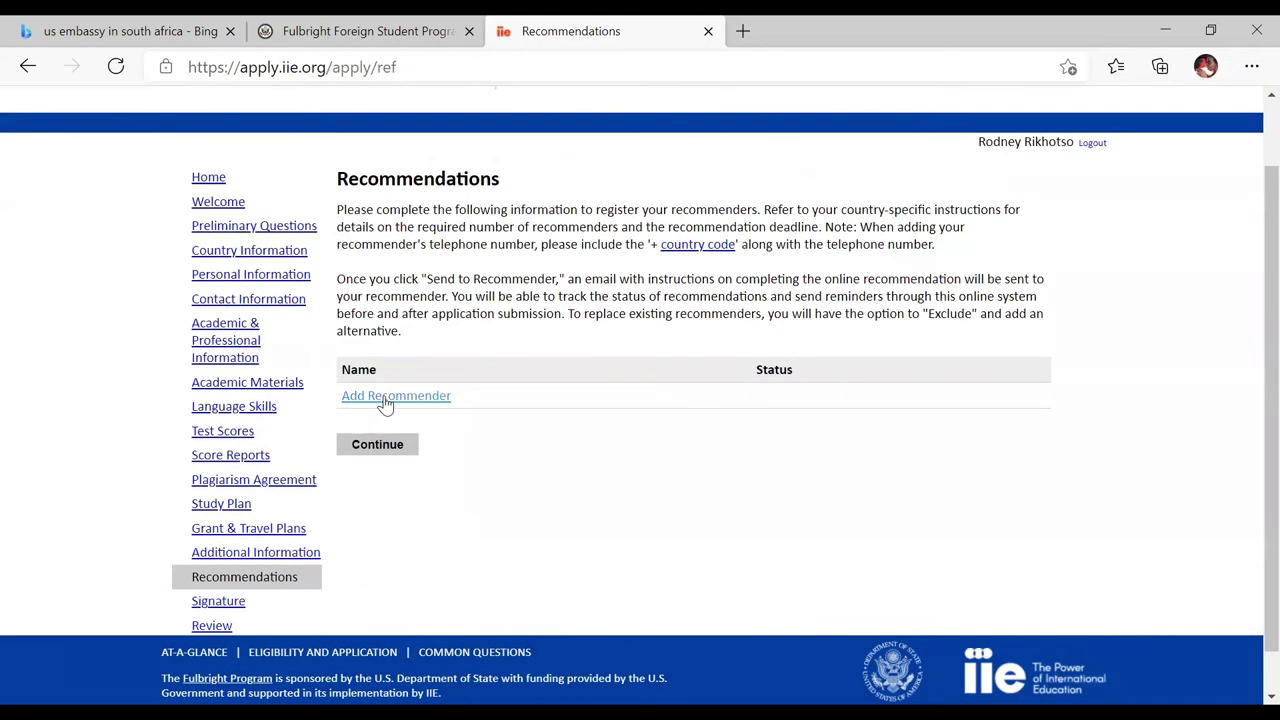
pyautogui.click(390, 400)
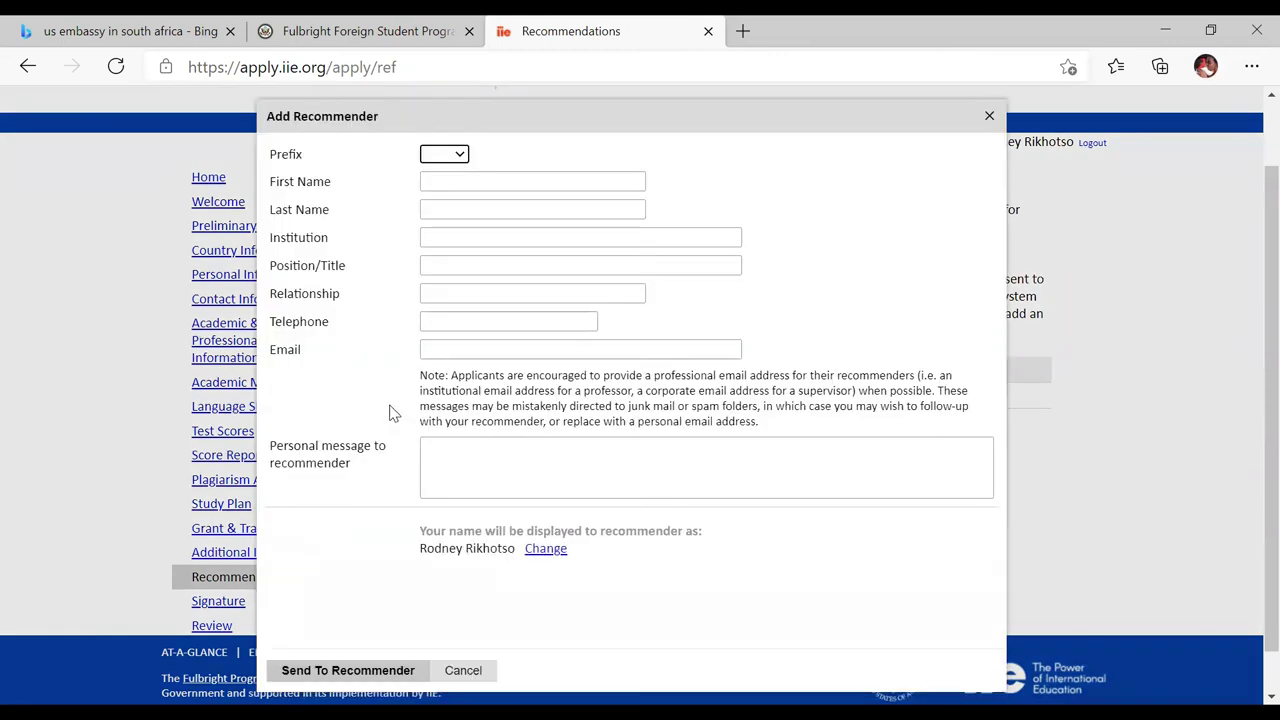
pyautogui.scroll(2, 390, 413)
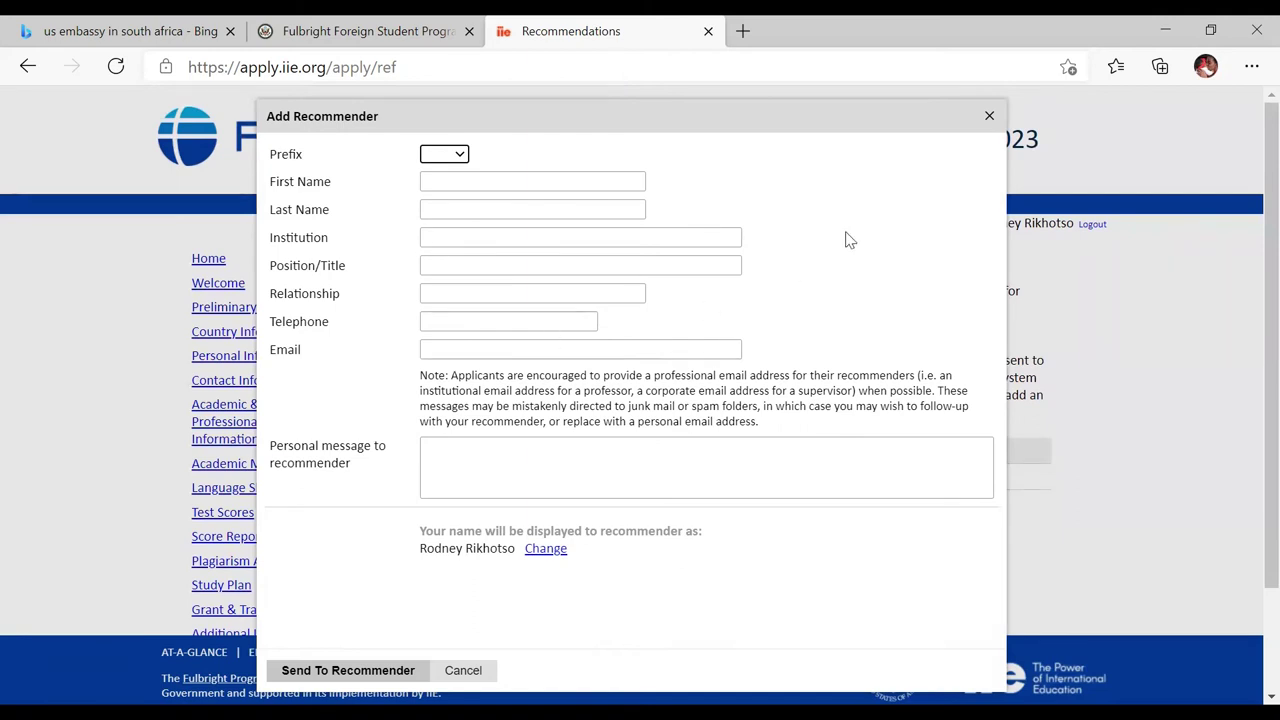
pyautogui.click(989, 119)
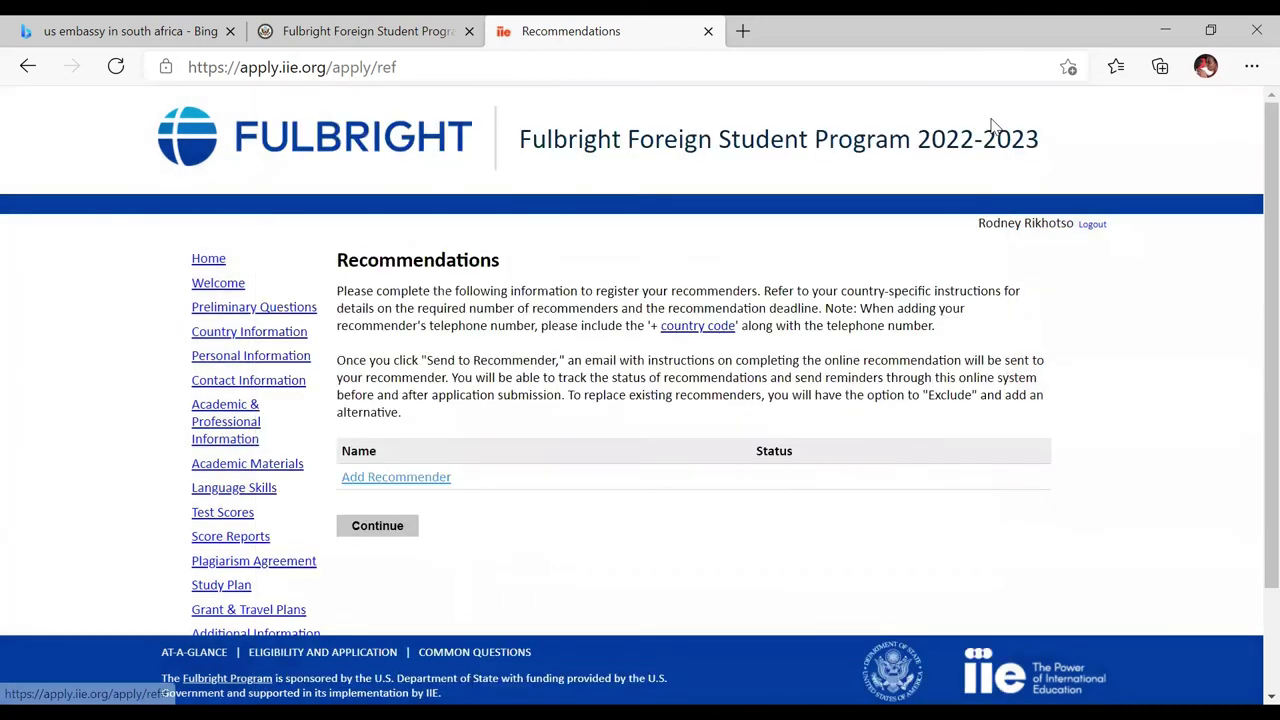
pyautogui.scroll(-2, 630, 393)
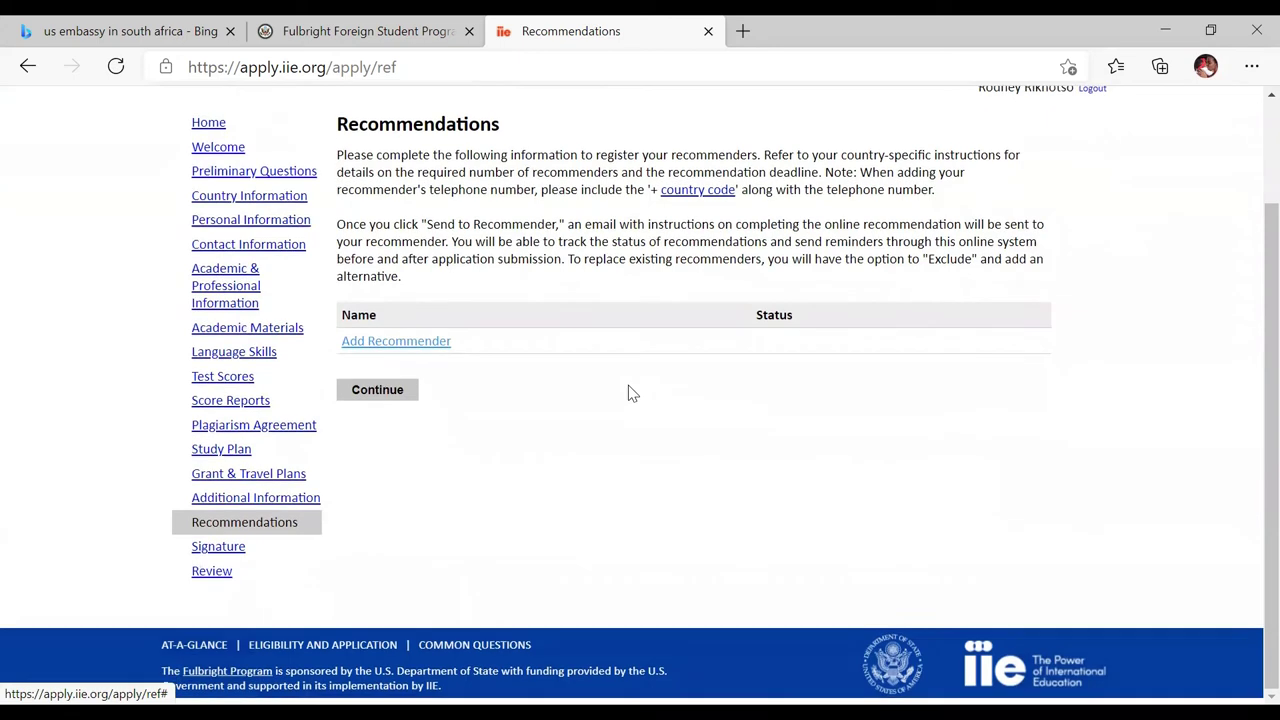
pyautogui.click(219, 556)
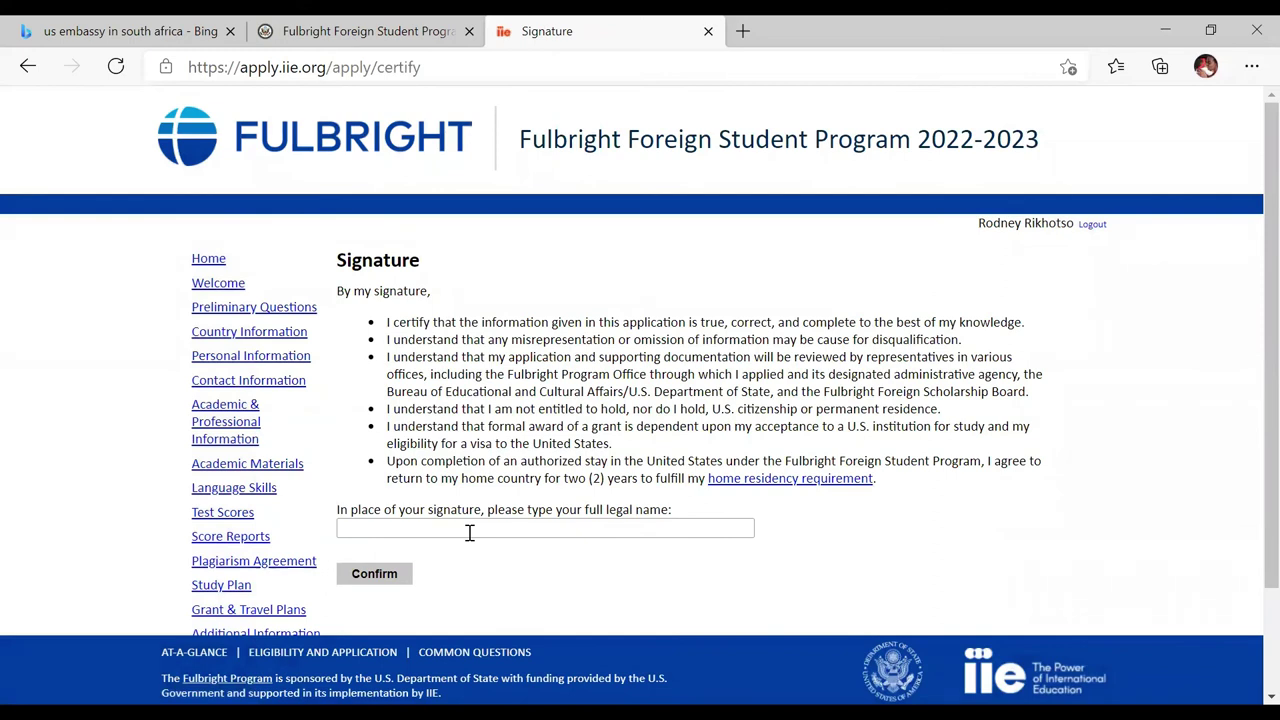
pyautogui.scroll(-2, 471, 536)
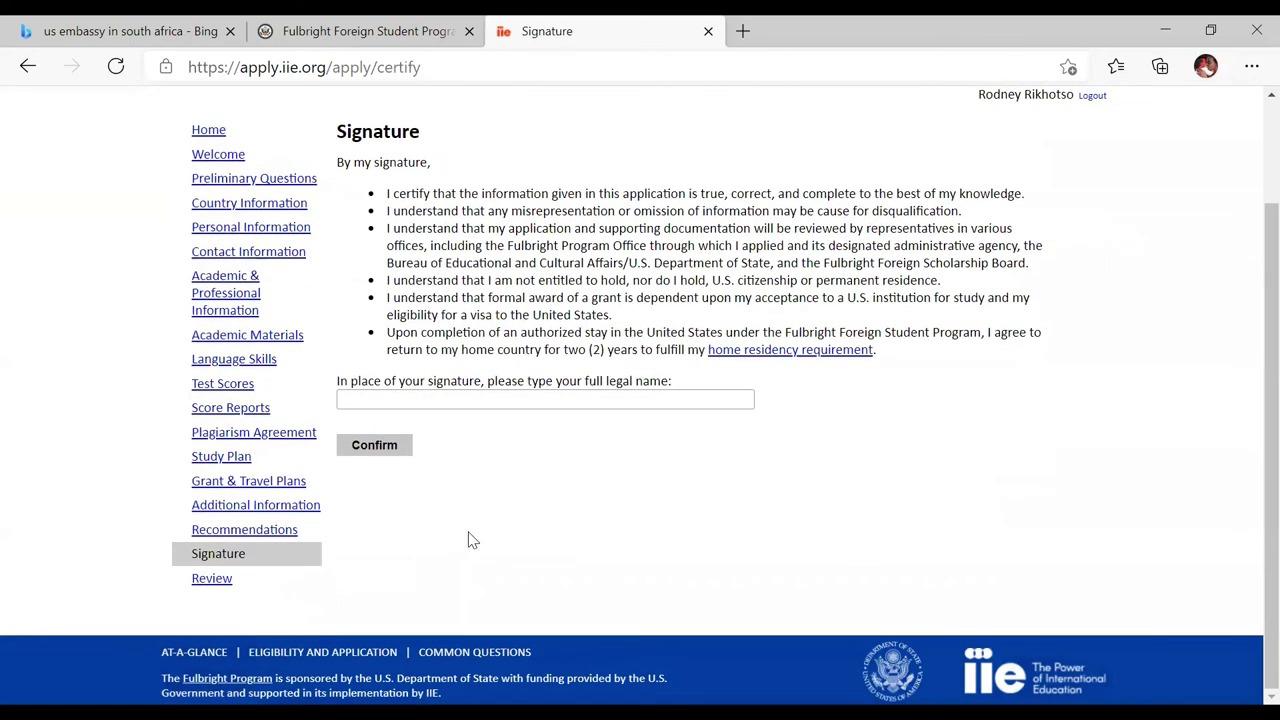
pyautogui.scroll(-1, 471, 540)
pyautogui.scroll(2, 669, 531)
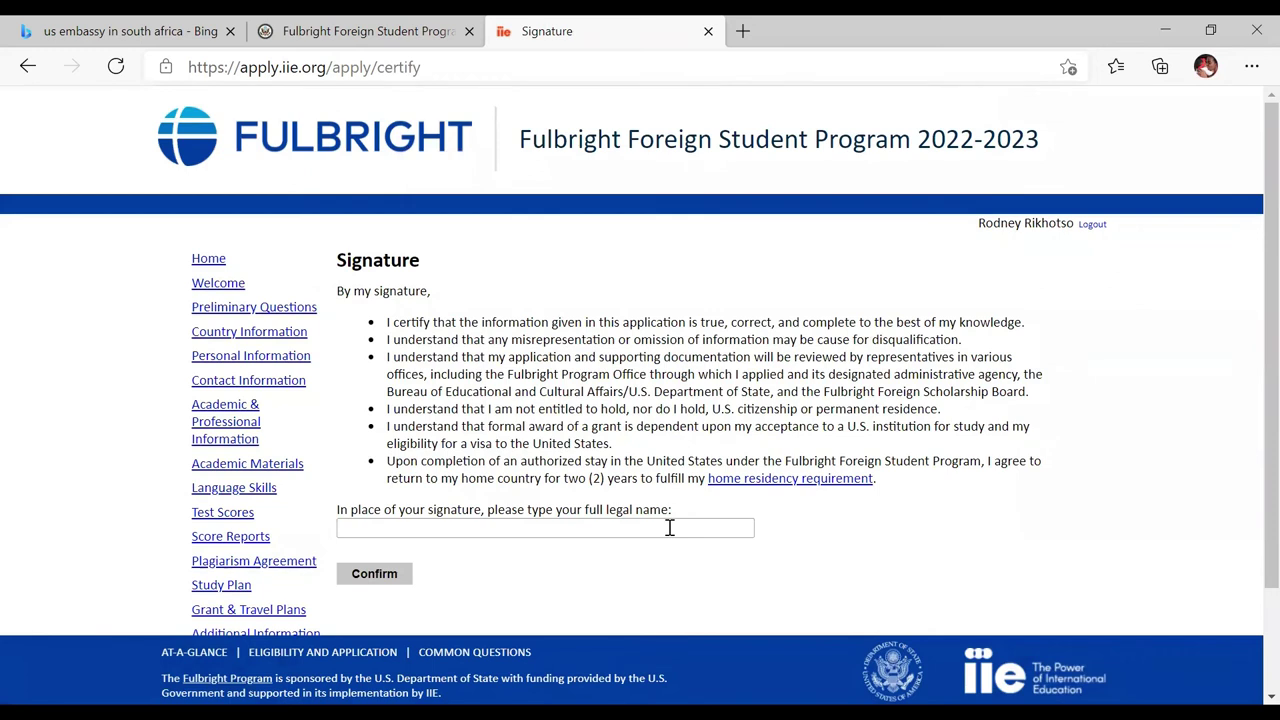
pyautogui.scroll(-2, 669, 531)
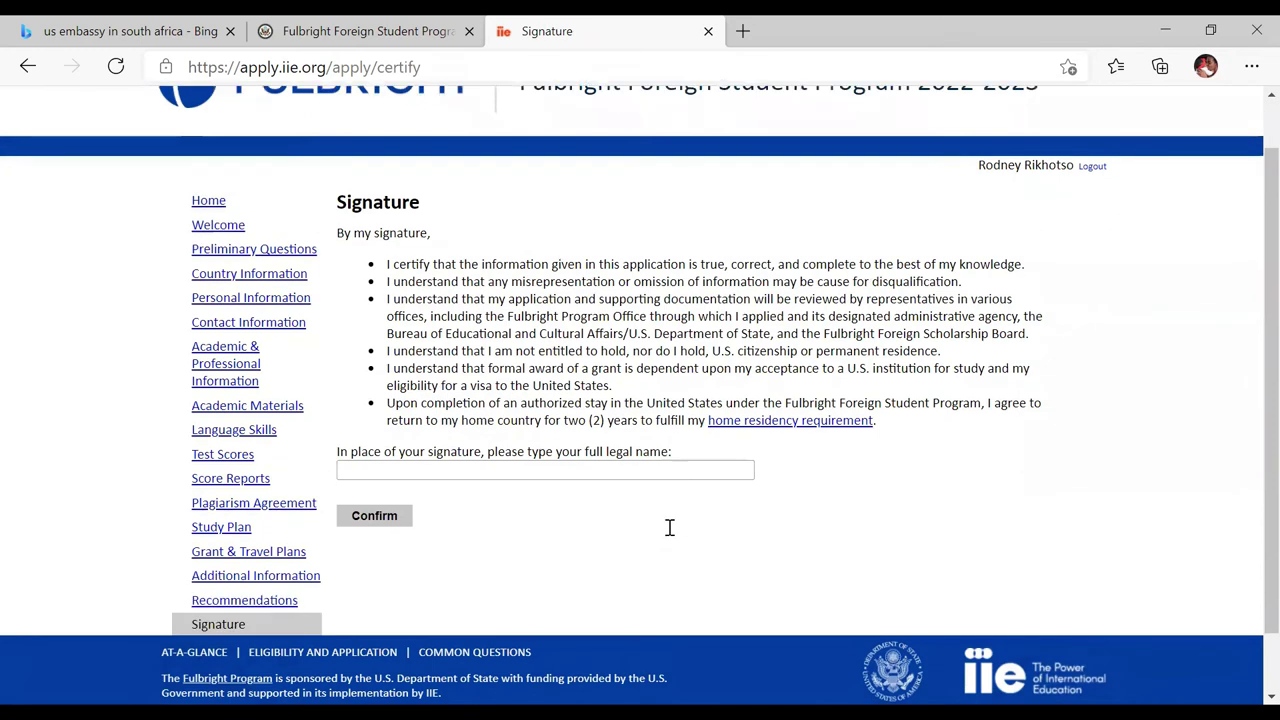
pyautogui.scroll(1, 669, 534)
pyautogui.scroll(-1, 669, 534)
# Check the Application Review error table, then return to the embassy page's Guidance for applications links.
pyautogui.click(228, 579)
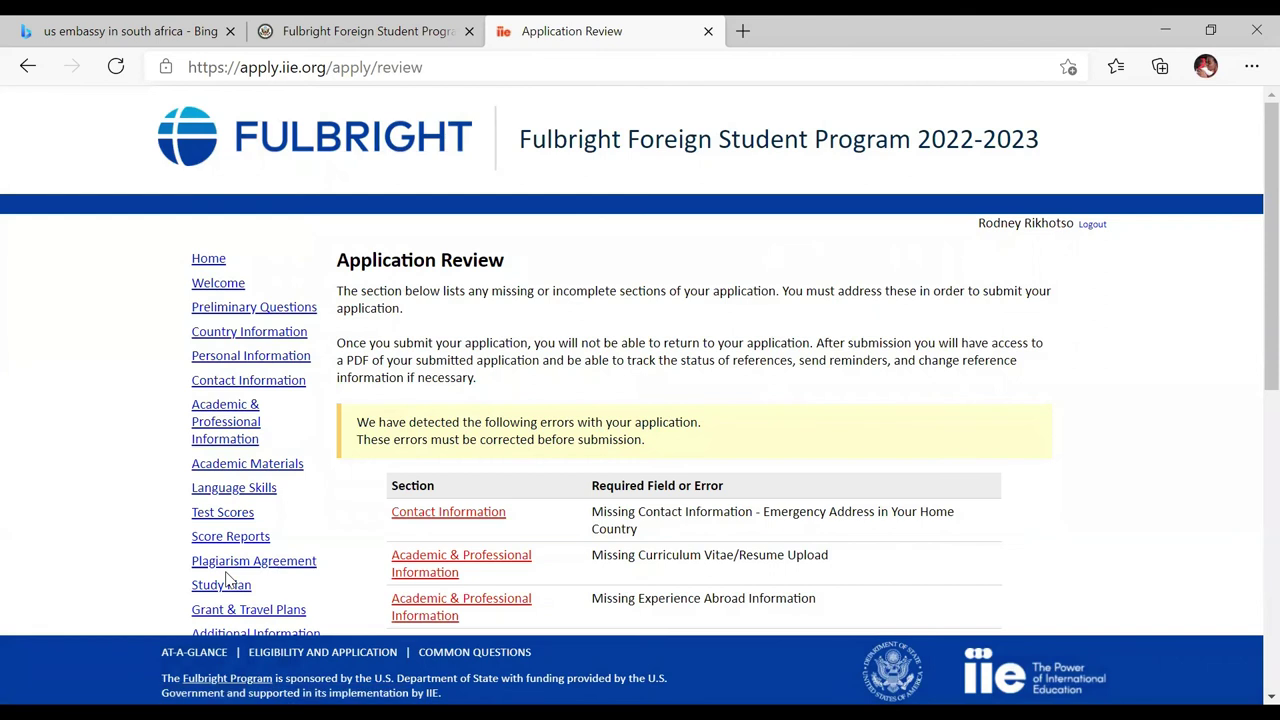
pyautogui.scroll(-4, 228, 579)
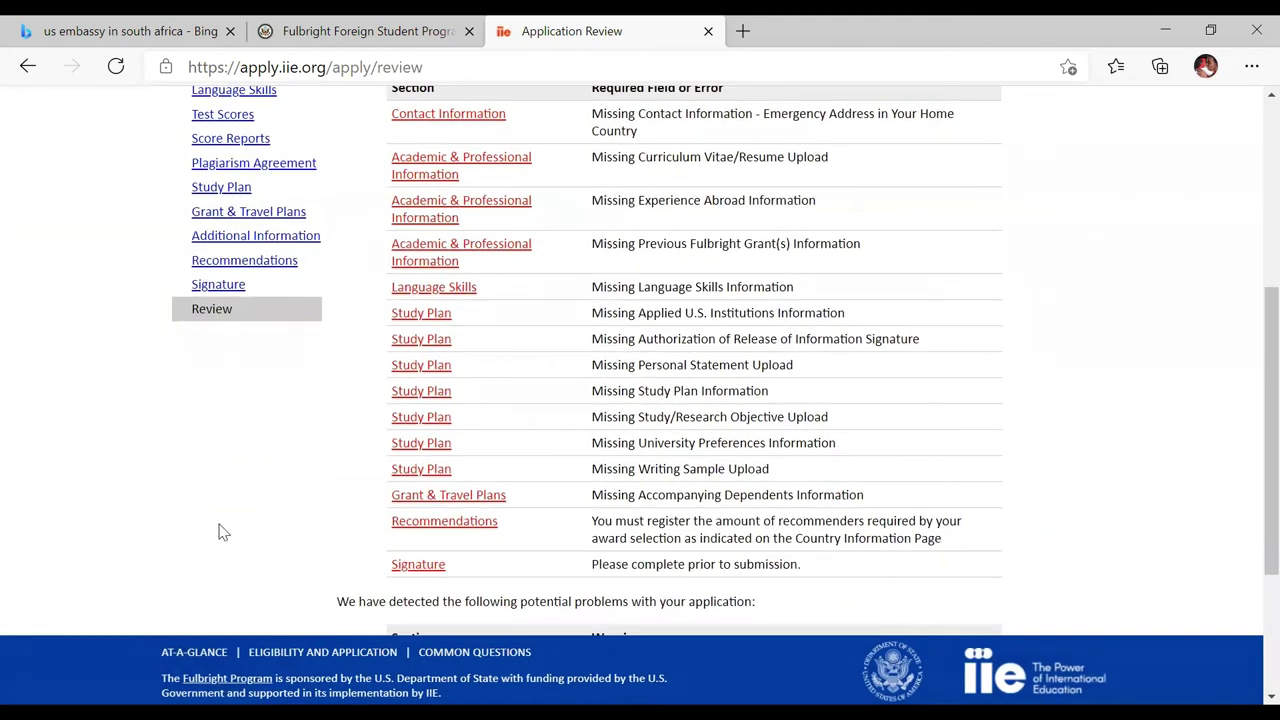
pyautogui.scroll(3, 531, 237)
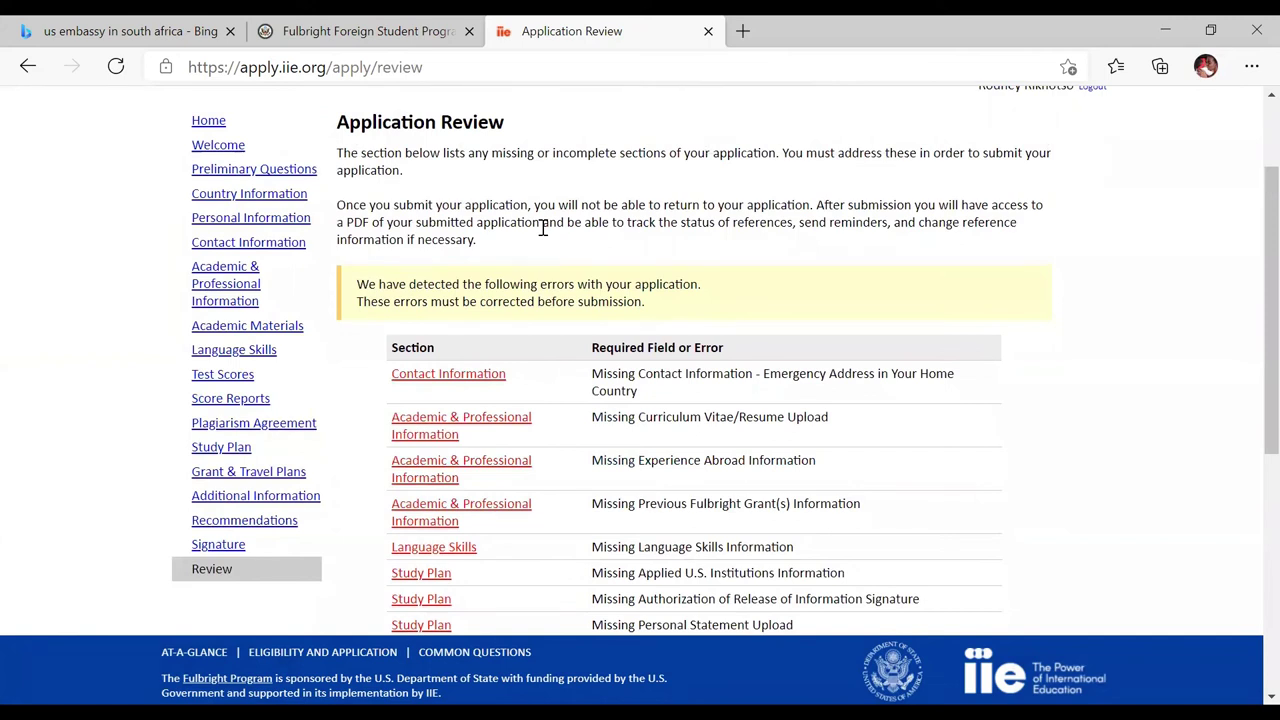
pyautogui.scroll(-1, 543, 228)
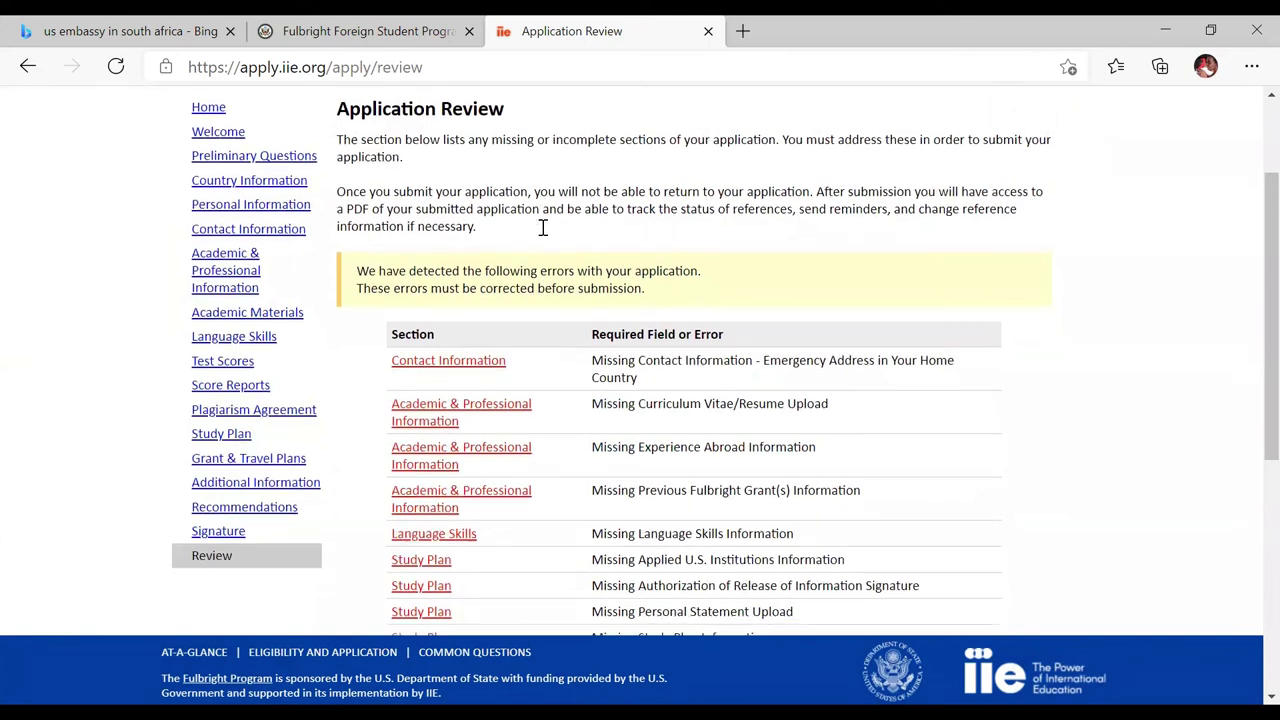
pyautogui.scroll(3, 543, 227)
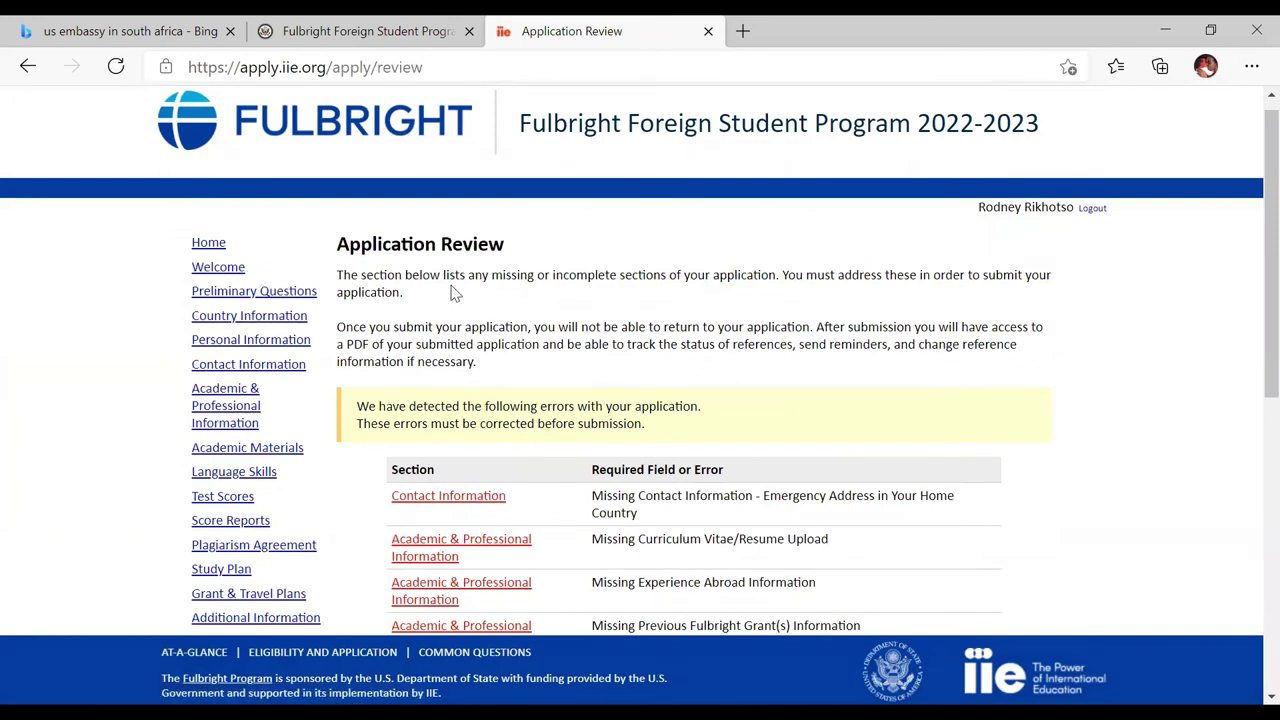
pyautogui.scroll(-5, 450, 292)
pyautogui.scroll(-1, 450, 291)
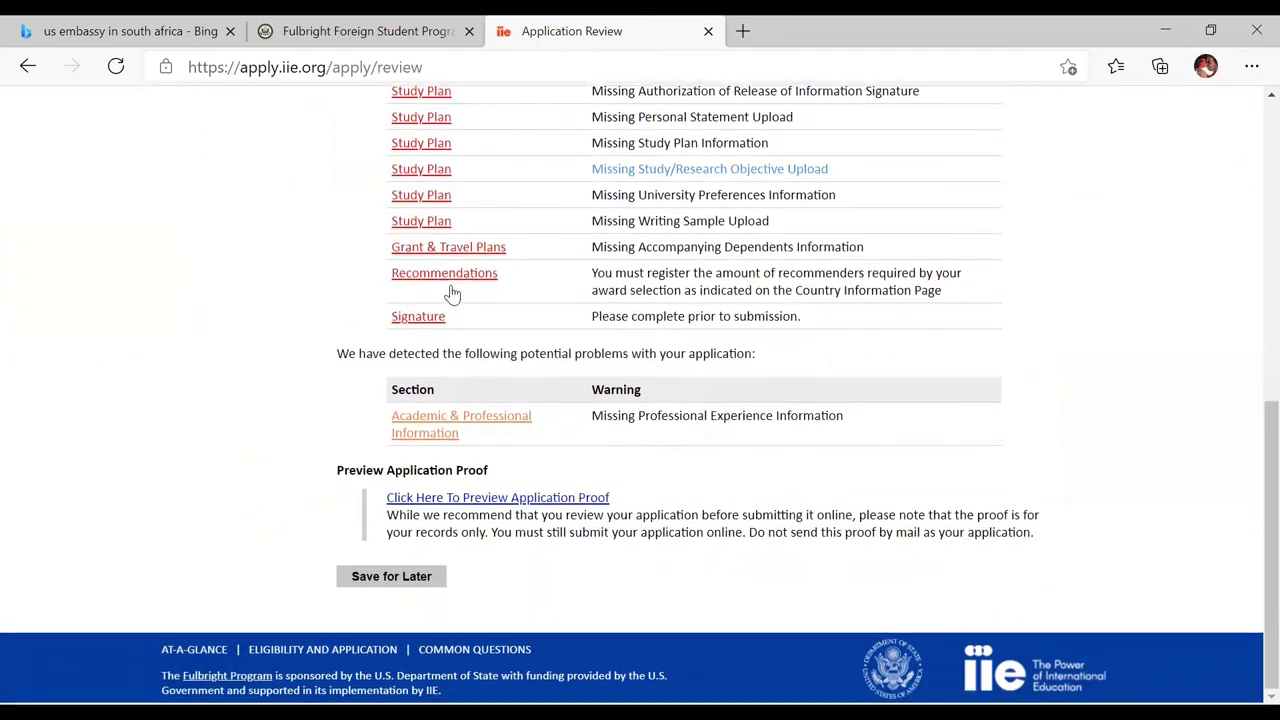
pyautogui.scroll(3, 452, 292)
pyautogui.scroll(4, 452, 292)
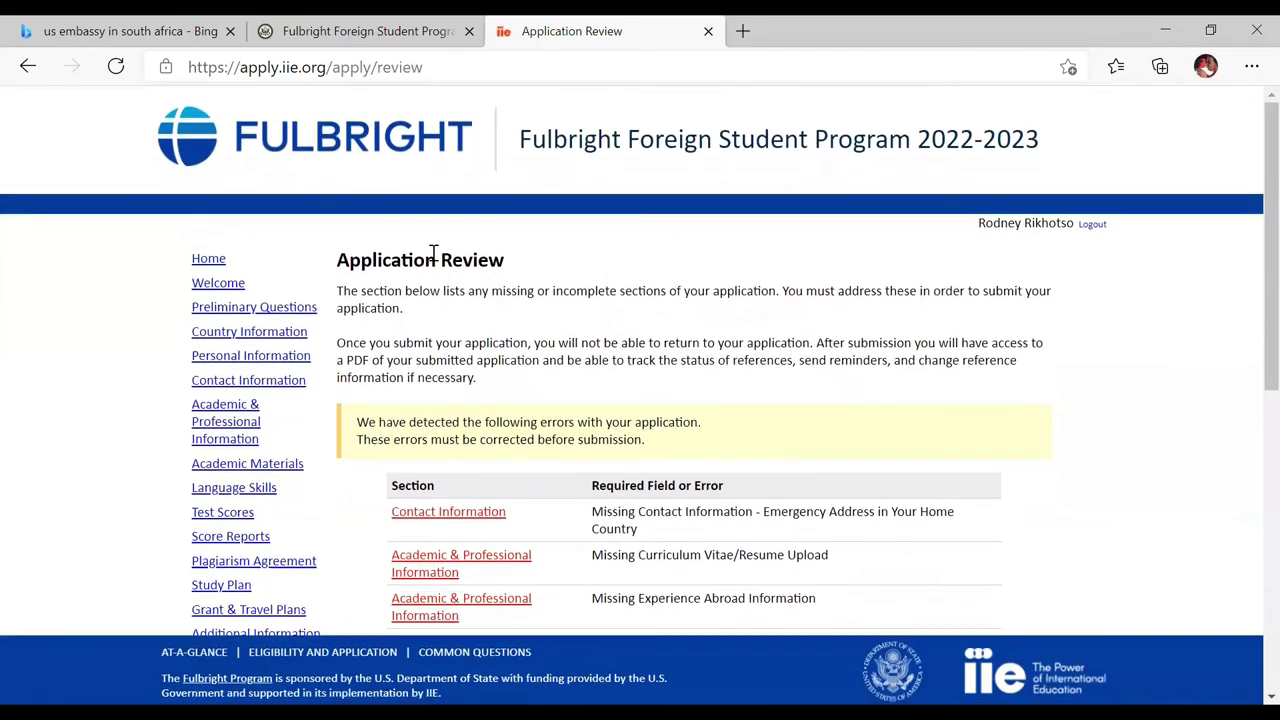
pyautogui.click(395, 31)
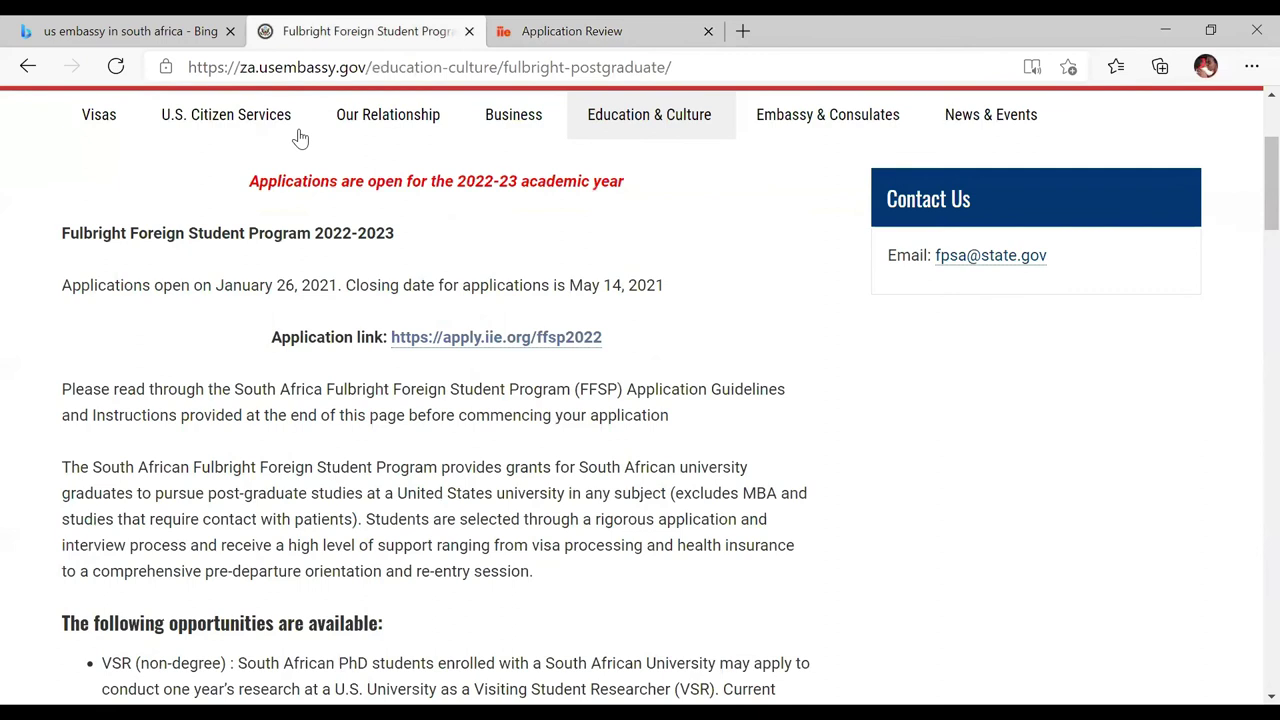
pyautogui.scroll(-12, 530, 500)
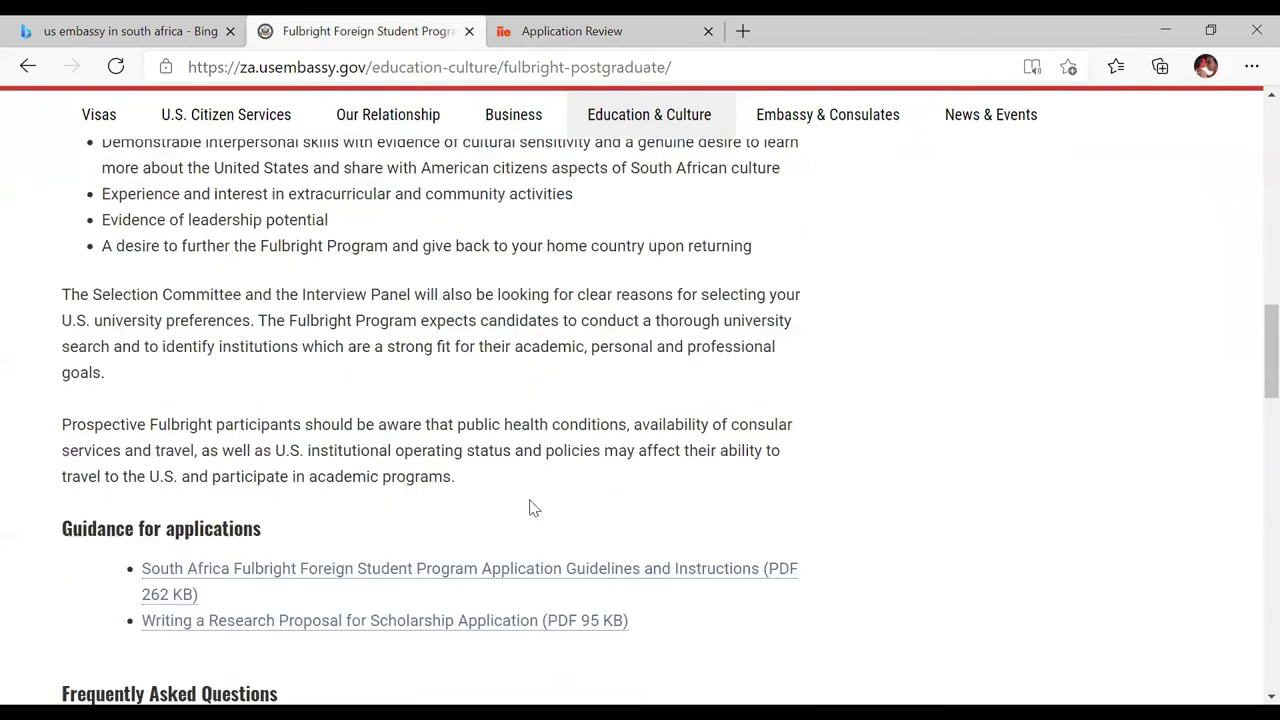
# Read the South Africa guidelines PDF's interview location page and checklist, then return to the embassy tab.
pyautogui.click(527, 511)
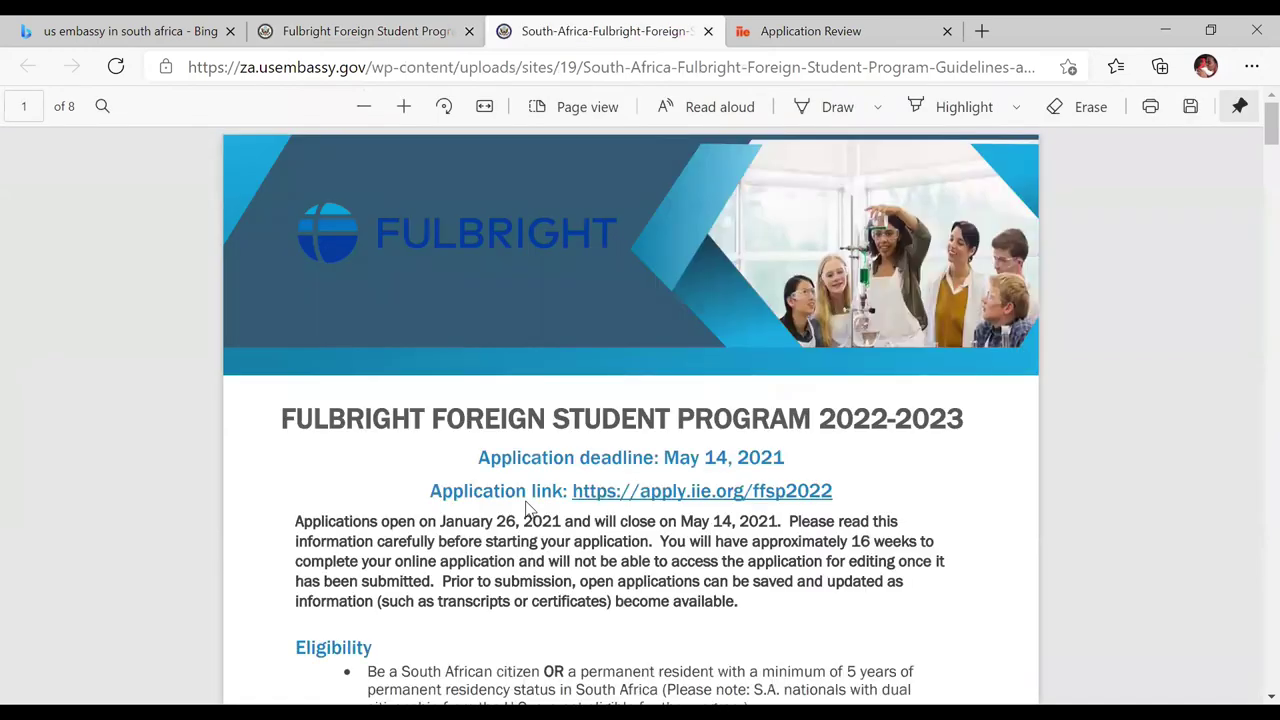
pyautogui.scroll(-1, 527, 511)
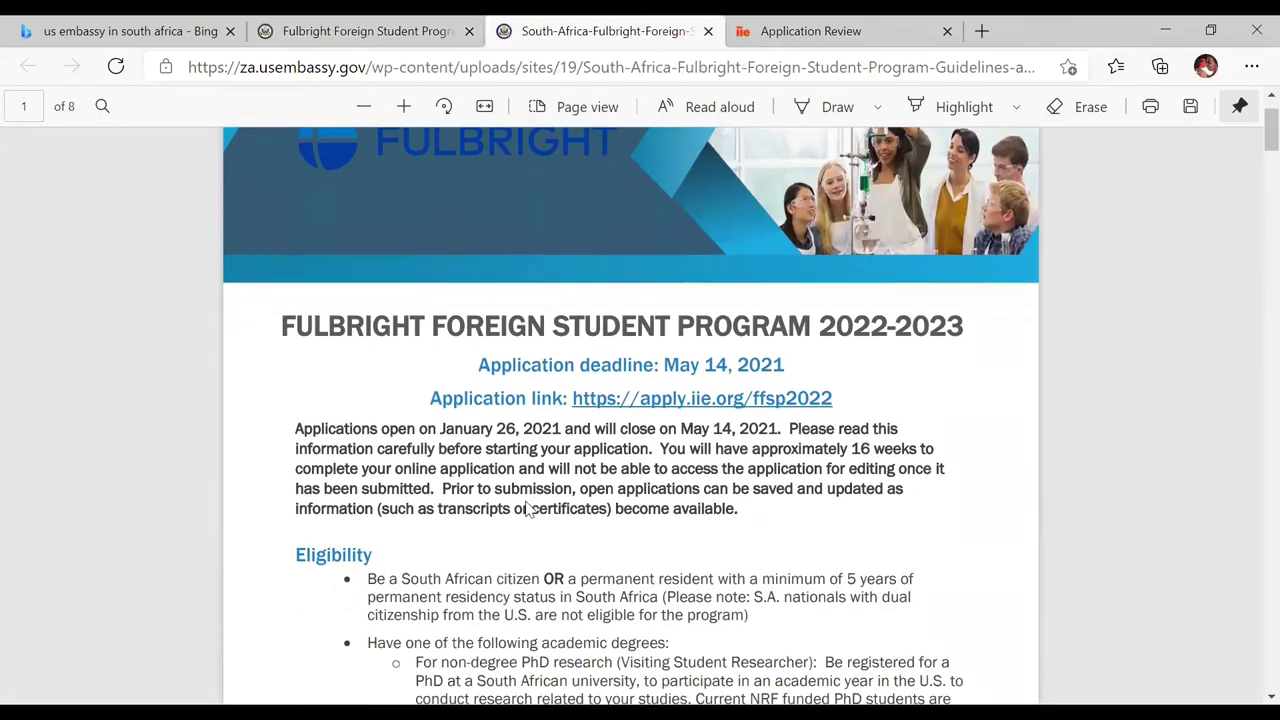
pyautogui.scroll(-2, 527, 511)
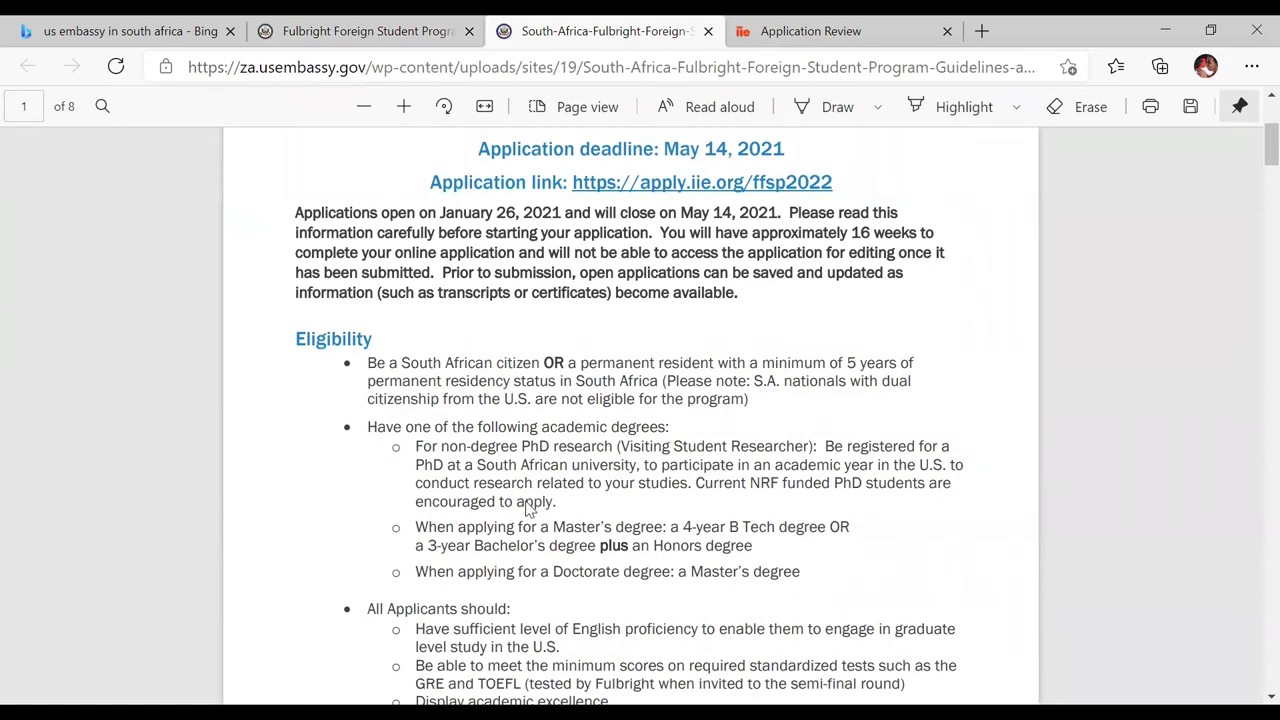
pyautogui.scroll(-20, 530, 510)
pyautogui.scroll(-20, 530, 510)
pyautogui.scroll(1, 530, 510)
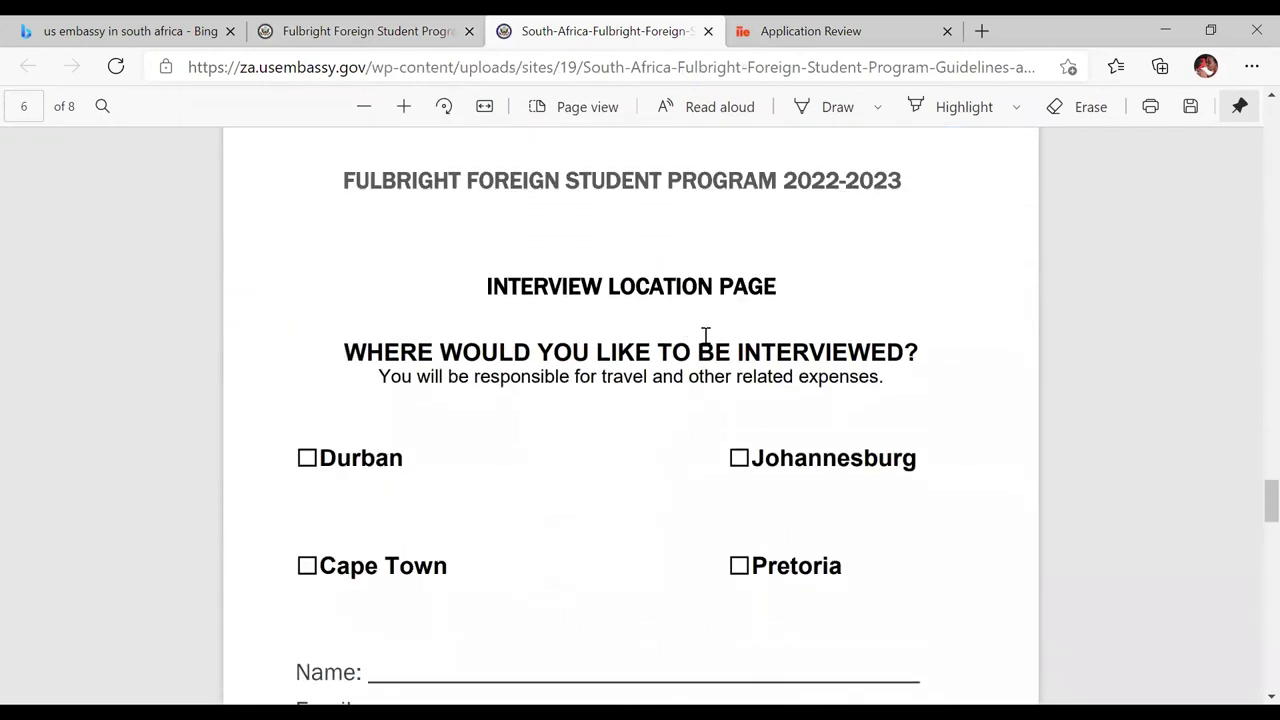
pyautogui.scroll(3, 705, 335)
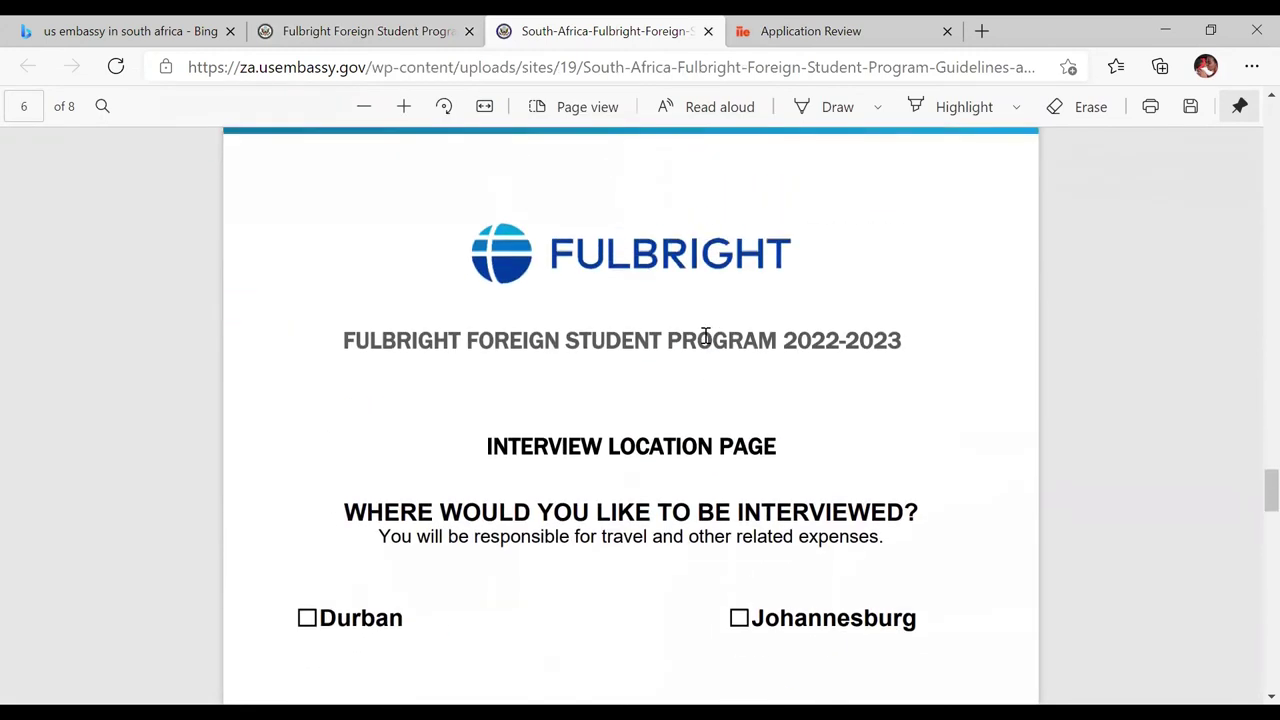
pyautogui.scroll(-4, 705, 335)
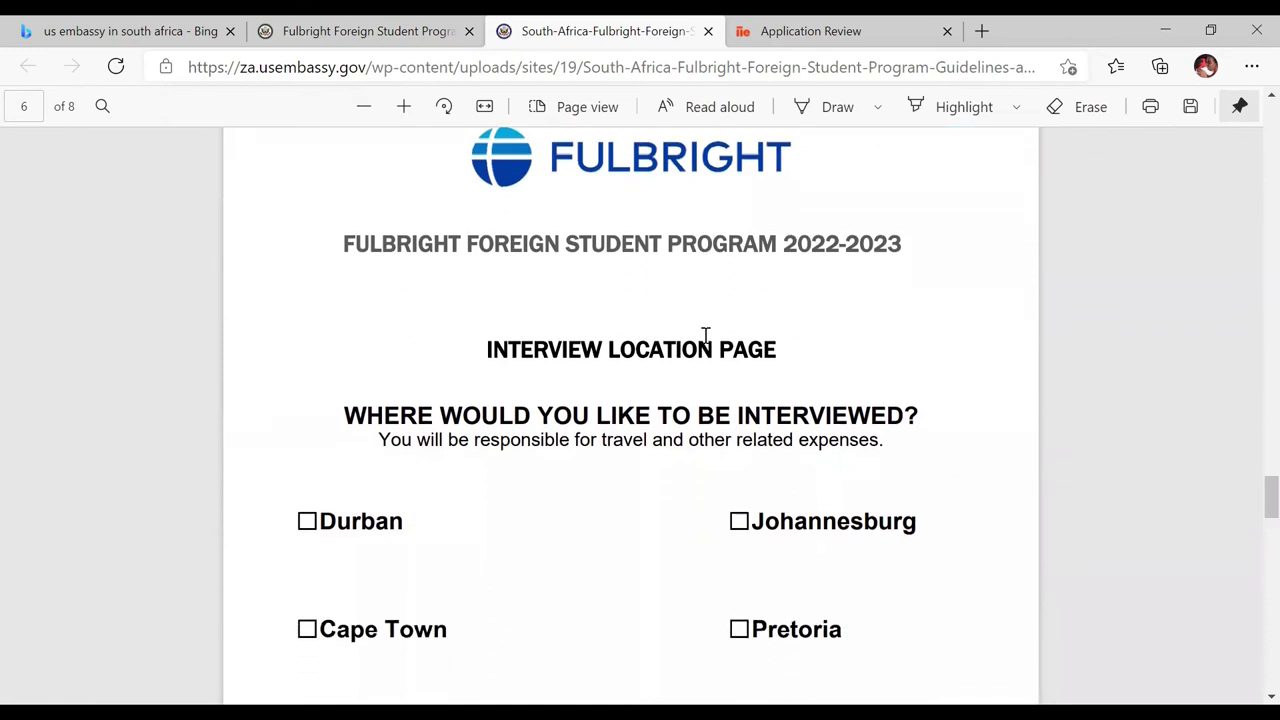
pyautogui.scroll(2, 705, 335)
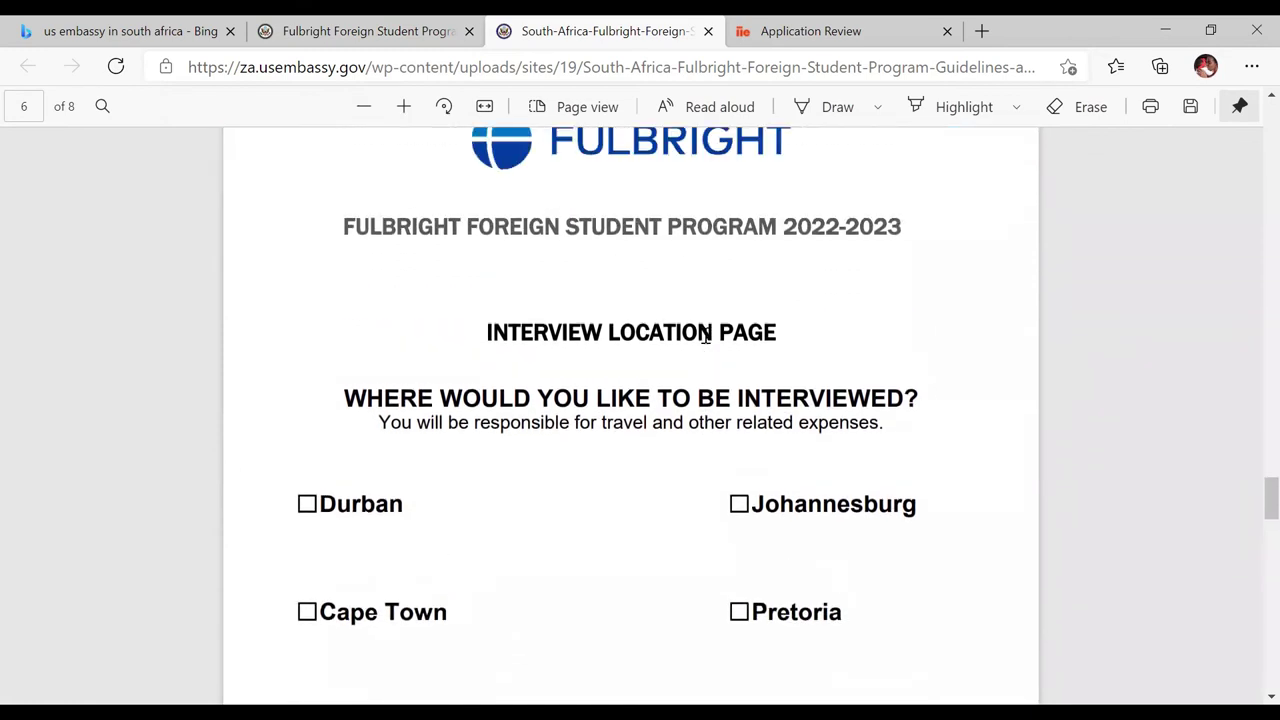
pyautogui.scroll(-1, 705, 337)
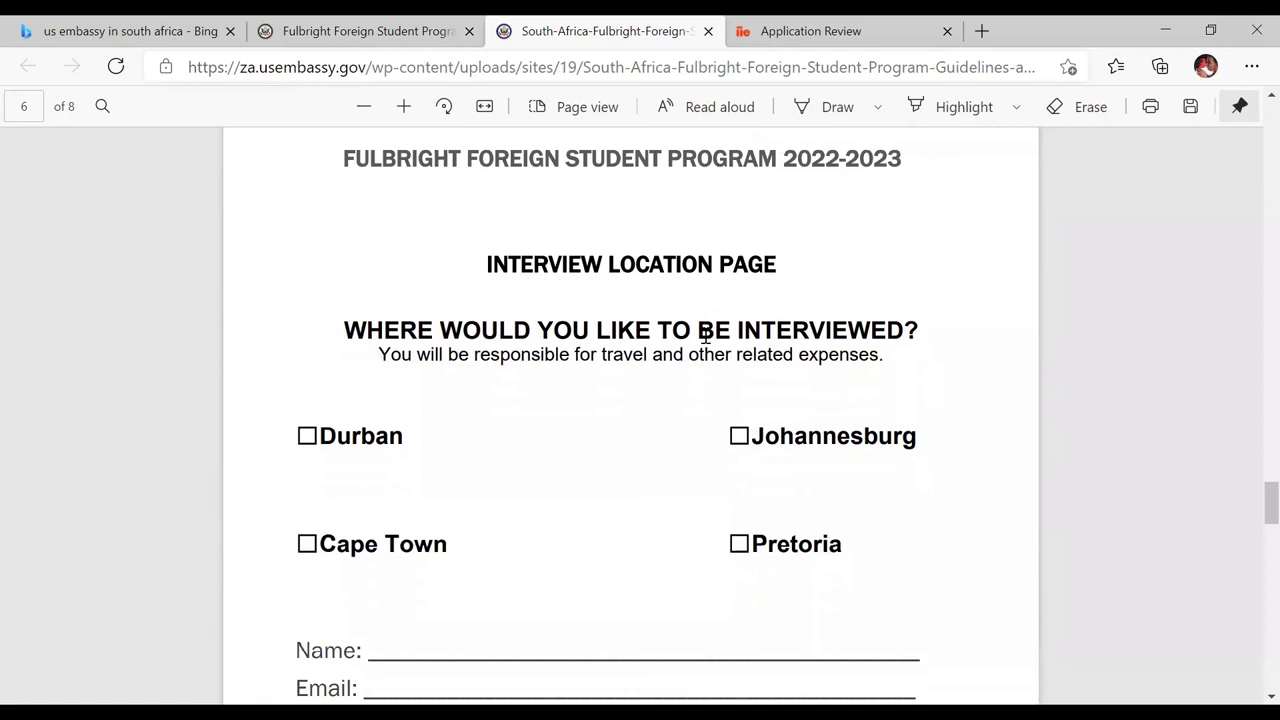
pyautogui.scroll(-8, 705, 337)
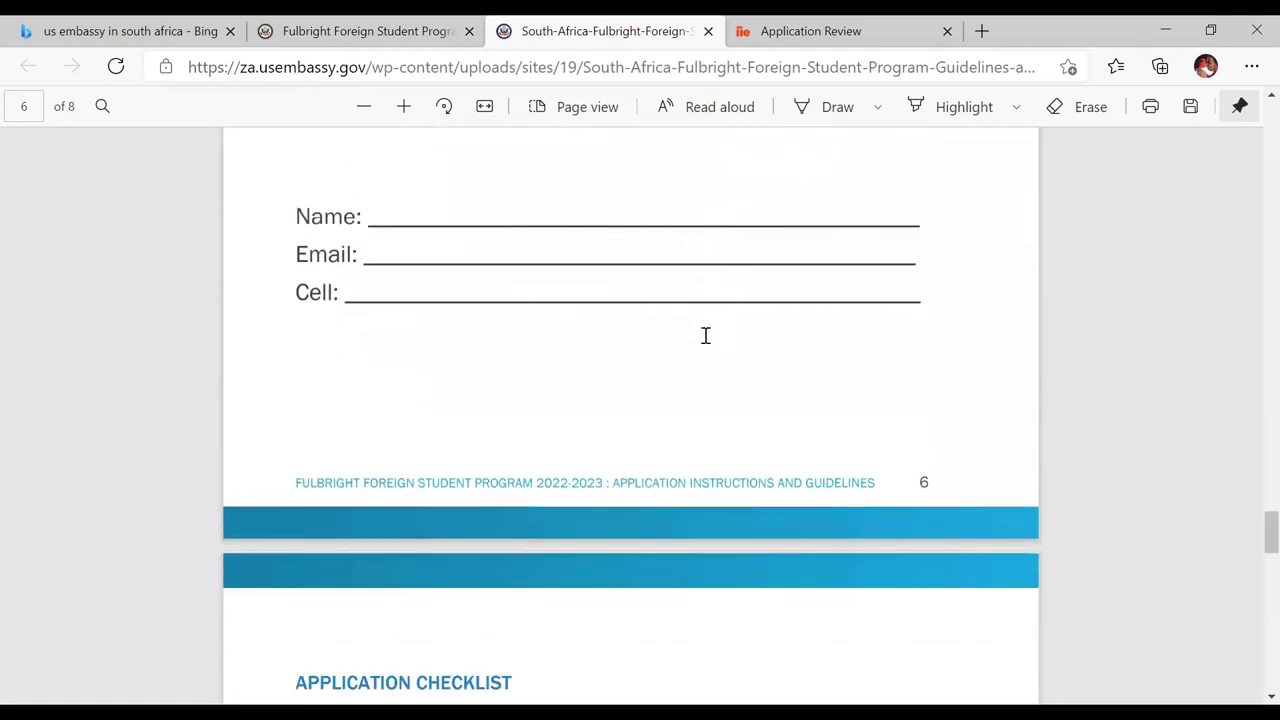
pyautogui.scroll(7, 705, 335)
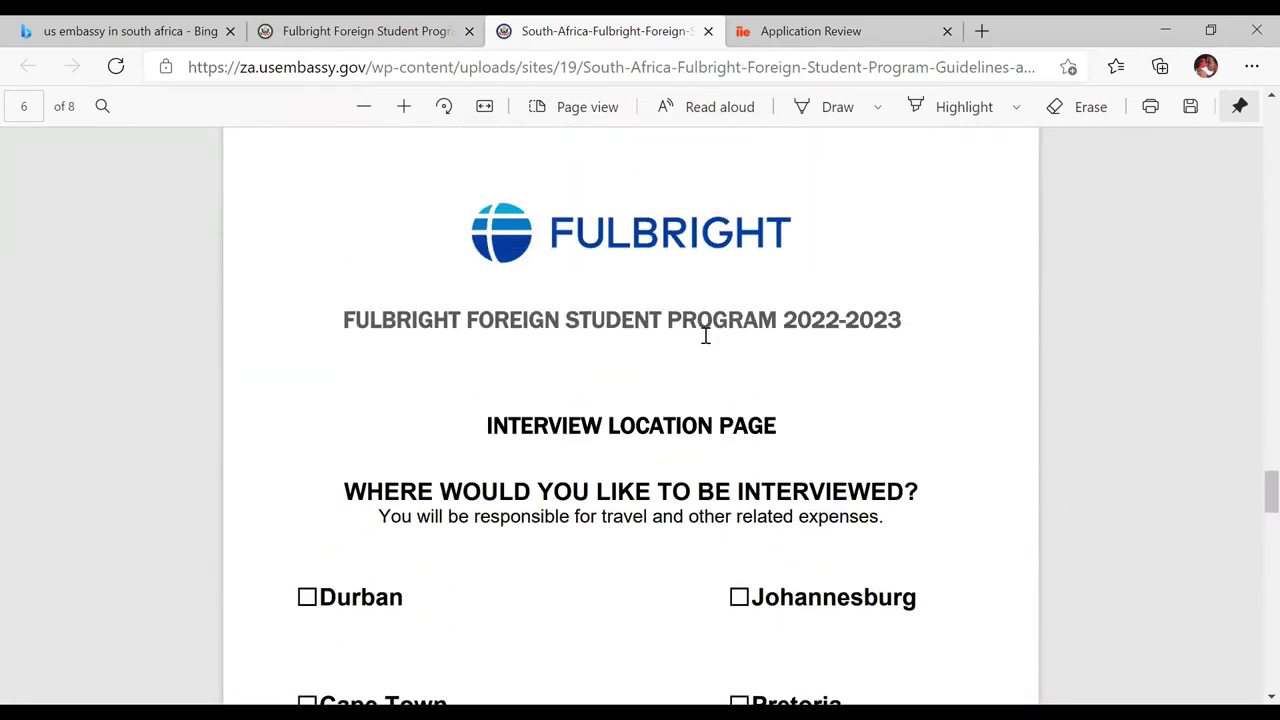
pyautogui.scroll(-8, 705, 335)
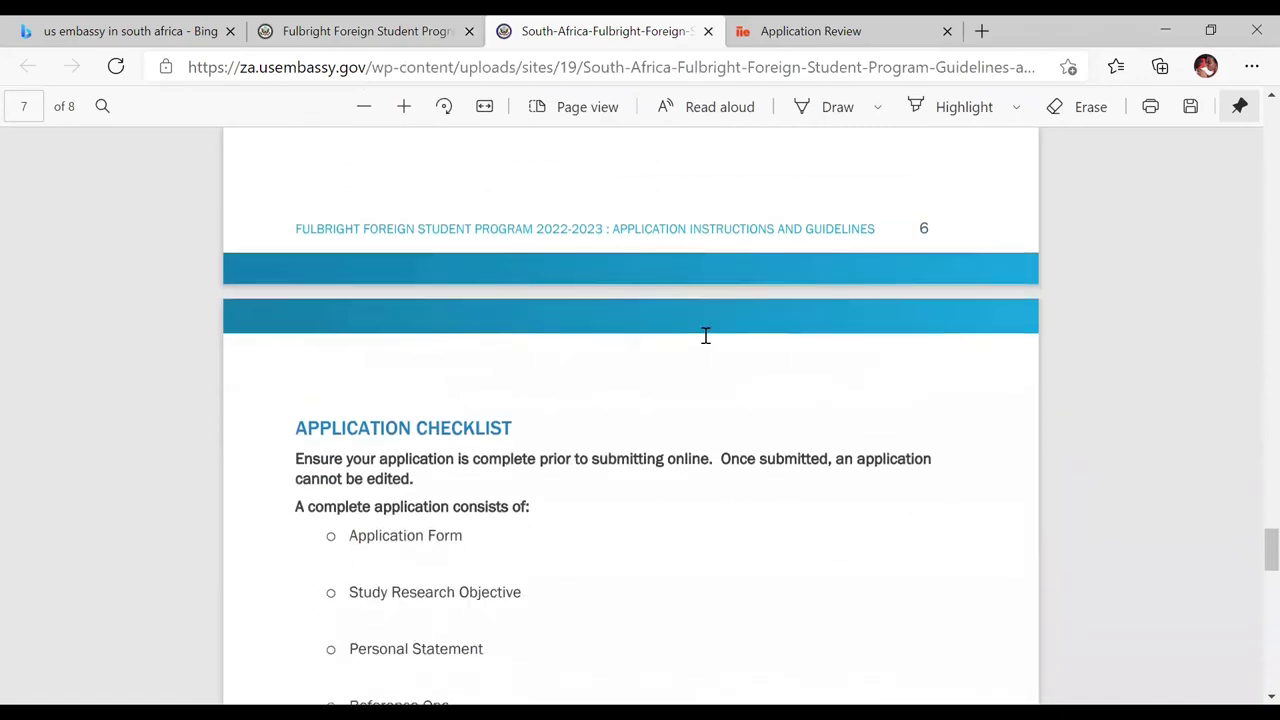
pyautogui.scroll(-5, 705, 335)
pyautogui.scroll(20, 705, 335)
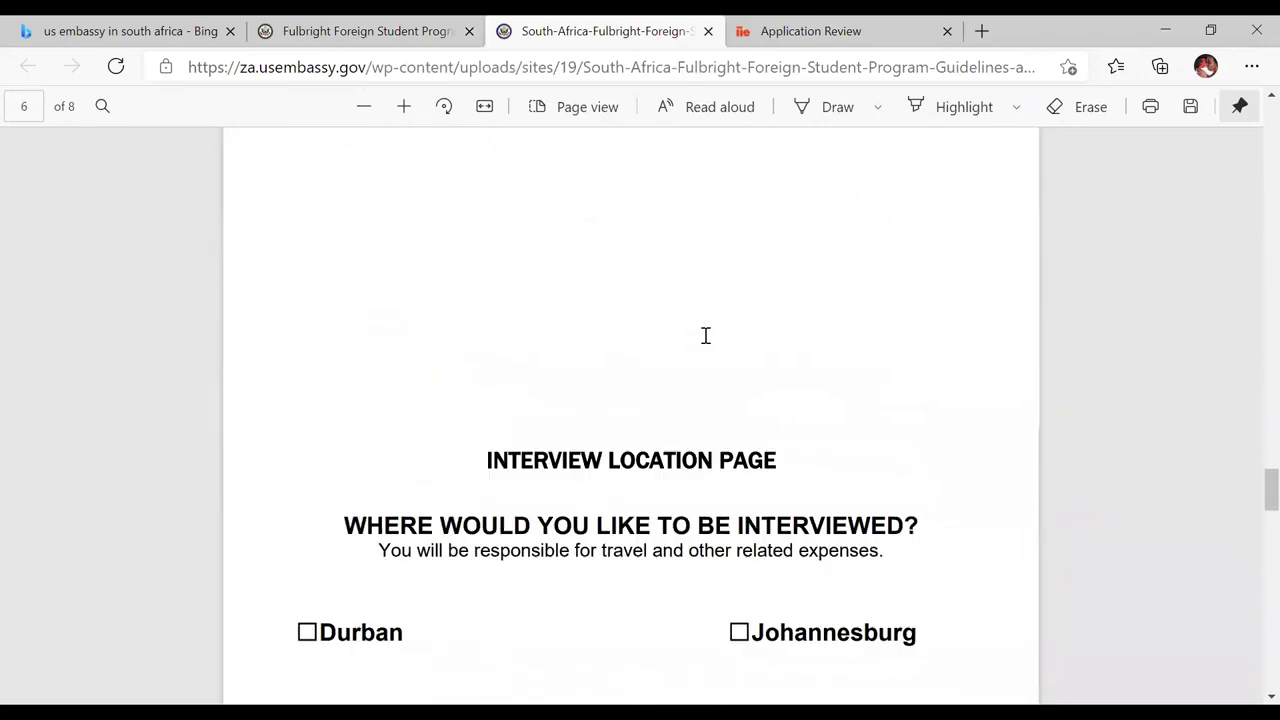
pyautogui.hotkey('ctrl', 'shift', 'Tab')
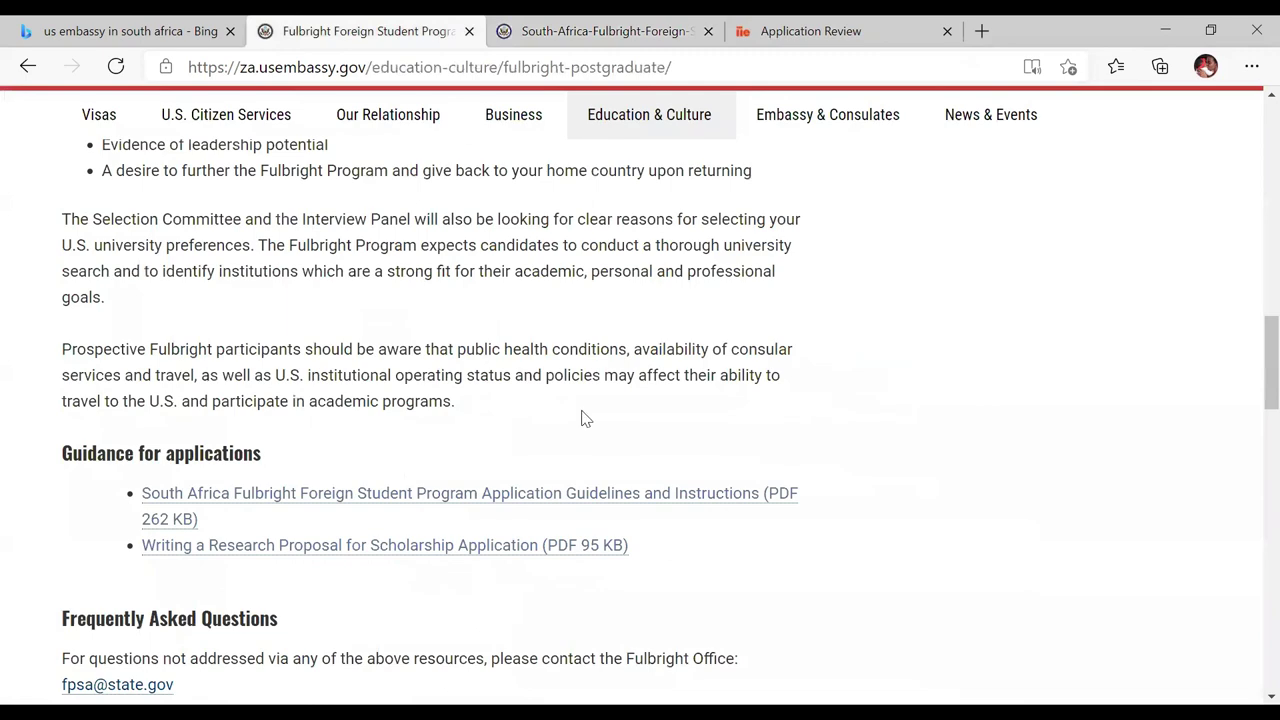
pyautogui.scroll(15, 585, 418)
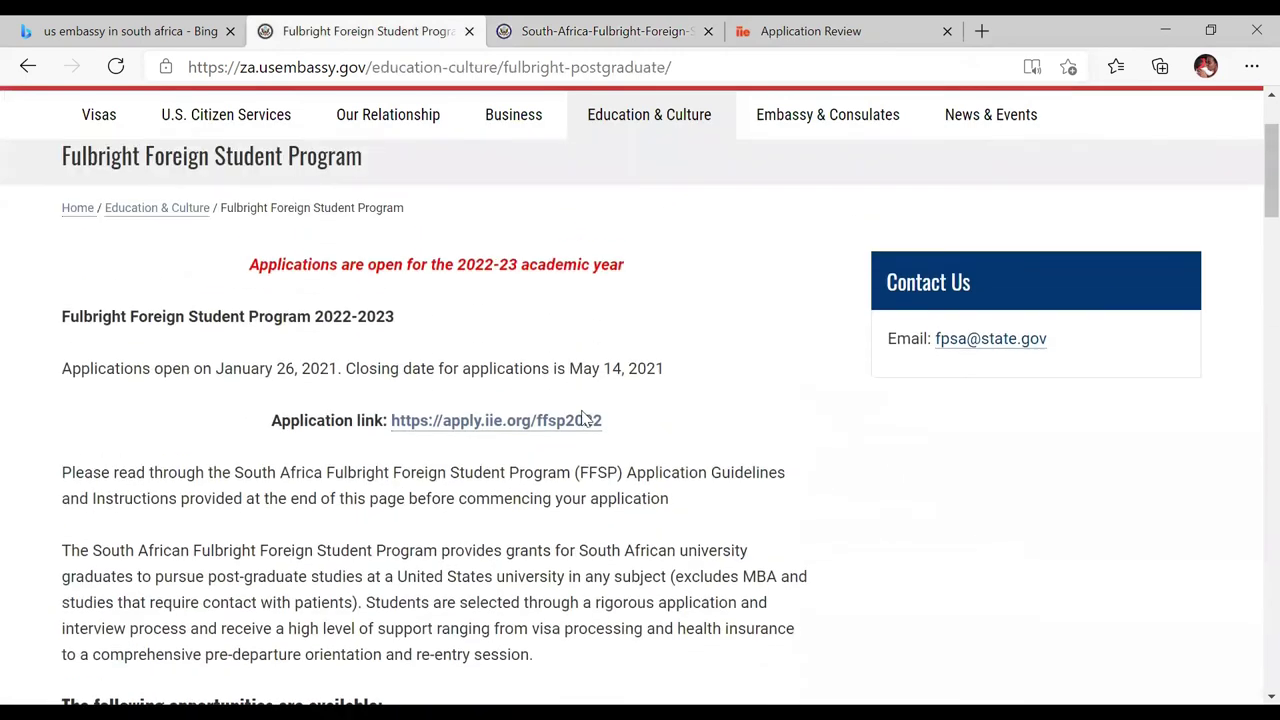